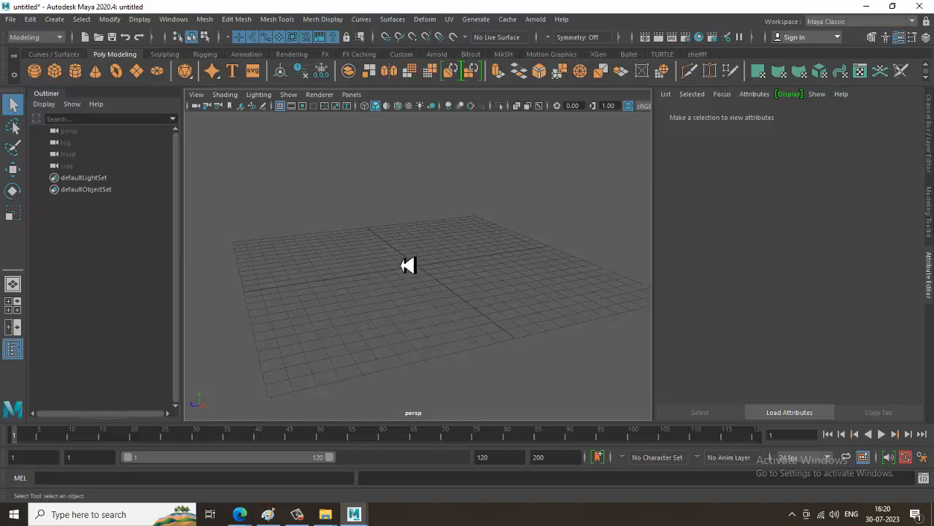
Step: Create a large polygon ground plane that extends beyond the grid on all sides
mouse_move(406, 265)
middle_mouse_down("alt")
mouse_move(390, 263)
mouse_move(397, 267)
middle_mouse_up("alt")
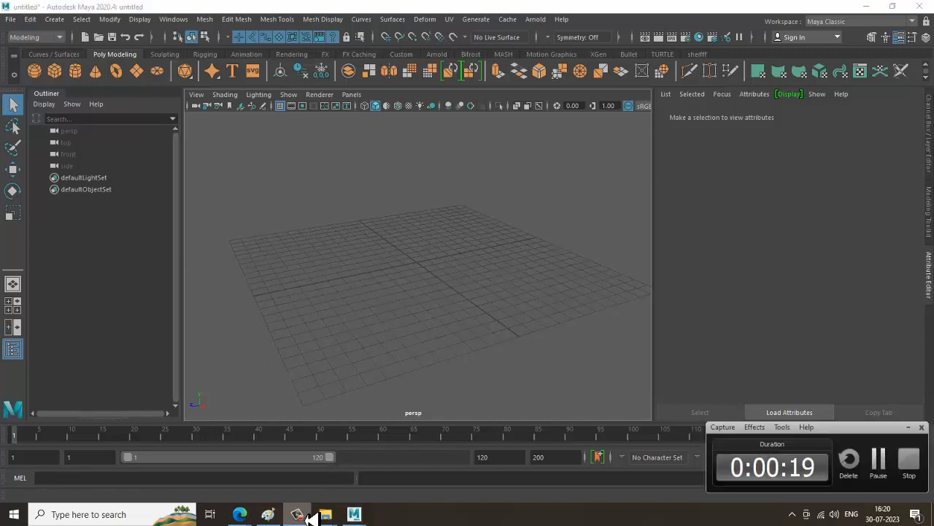
left_click(136, 71)
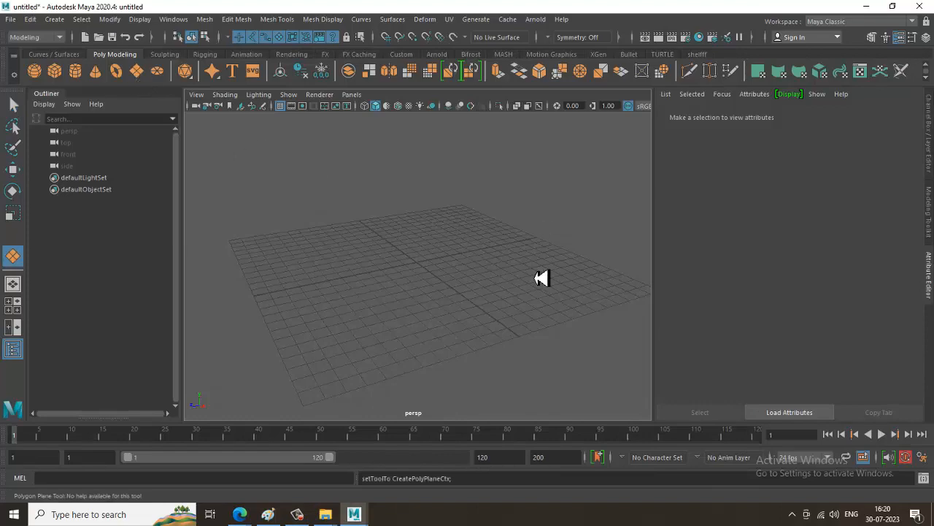
left_click_drag(454, 244, 340, 402)
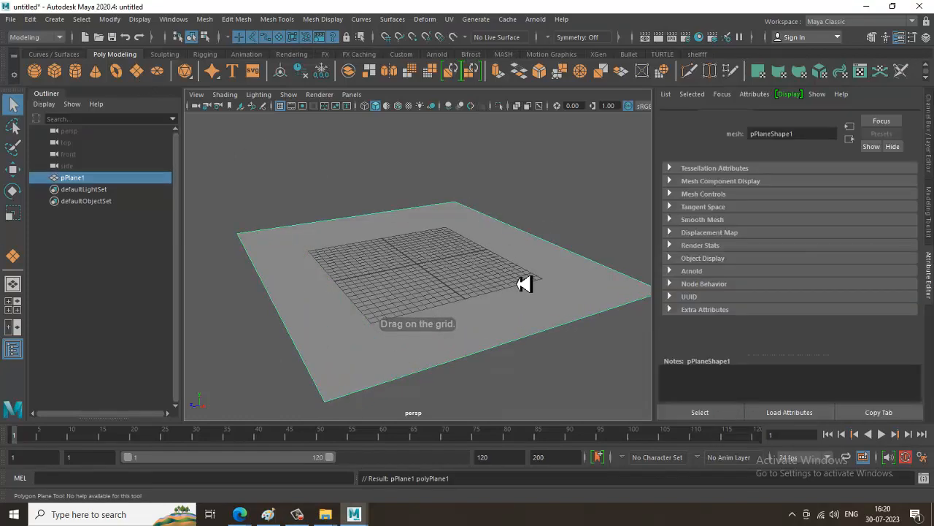
key("w")
scroll(515, 274, "up", 5)
scroll(473, 236, "up", 1)
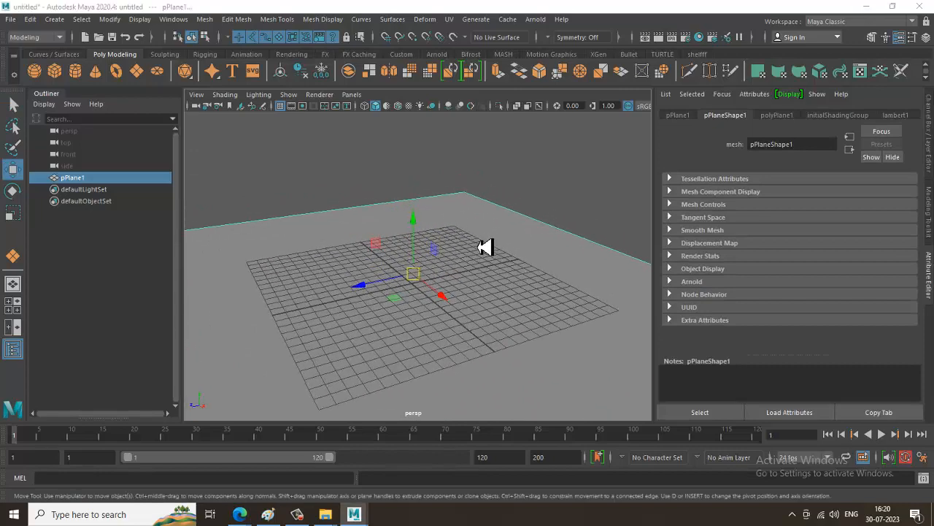
Step: Import reff.jpg from the Desktop folder "New folder (2)" as an image plane in the side view
key("space")
key("space")
middle_click_drag(432, 268, 458, 369, "alt")
left_click(196, 94)
mouse_move(271, 358)
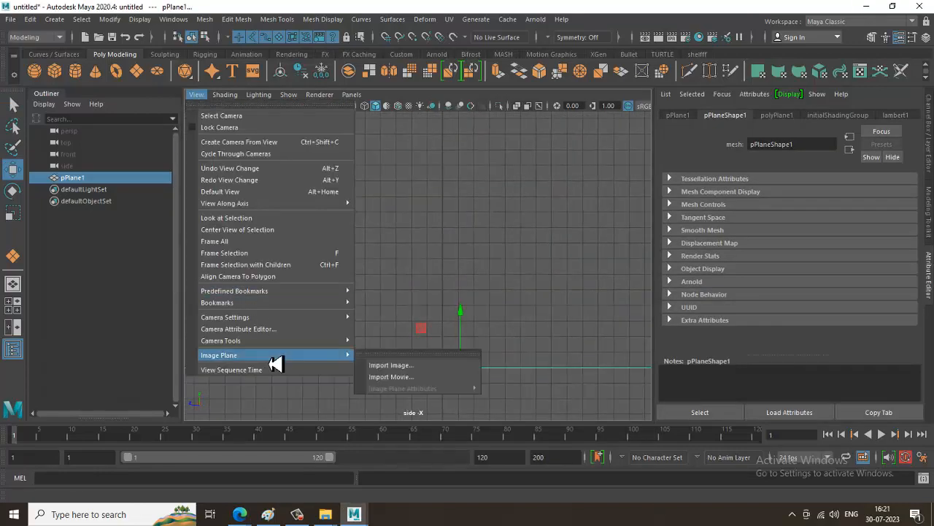
left_click(467, 367)
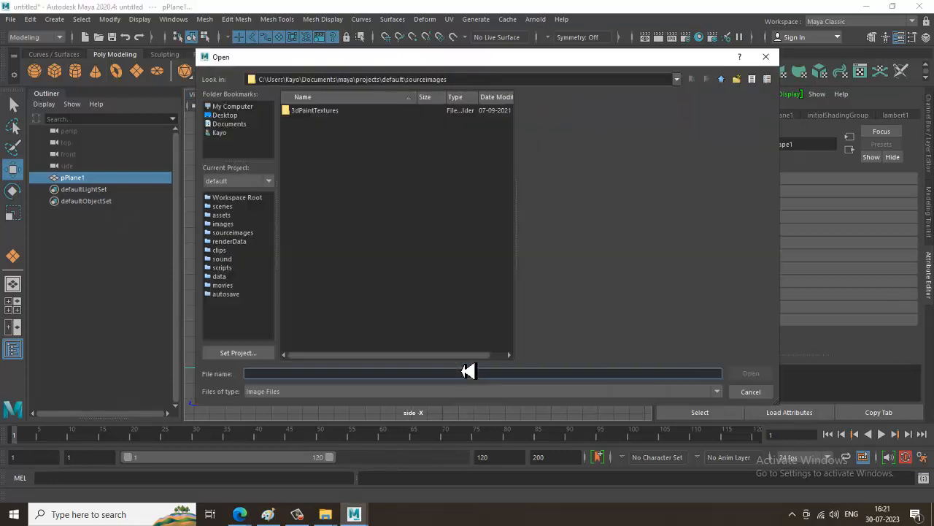
left_click(226, 116)
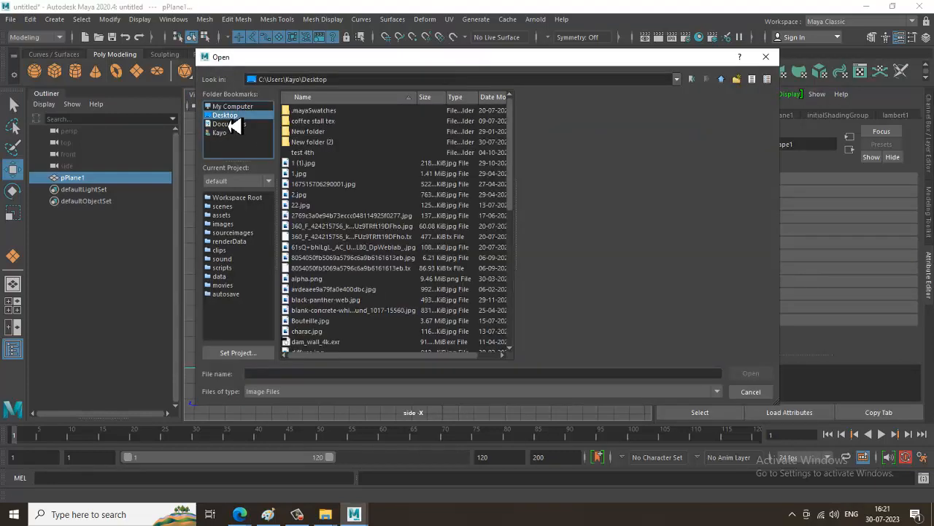
double_click(312, 142)
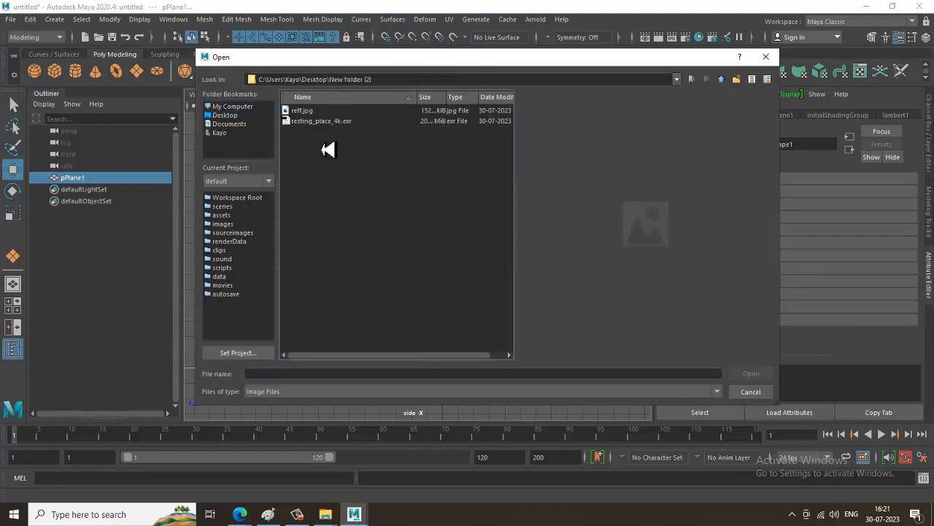
left_click(299, 111)
double_click(303, 113)
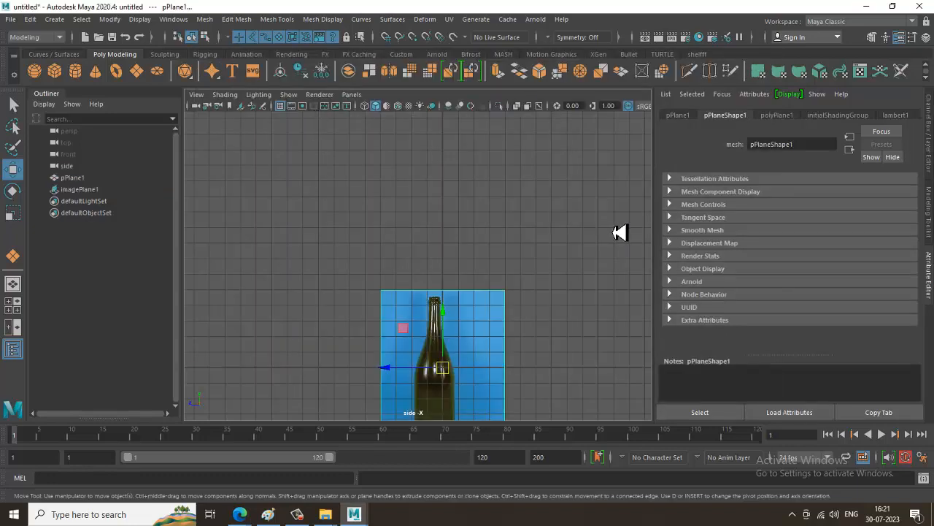
Step: Scale the bottle image plane up to about 1.4 times and raise it so the bottle stands on the ground plane
left_click_drag(443, 339, 535, 276)
key("r")
key("w")
key("space")
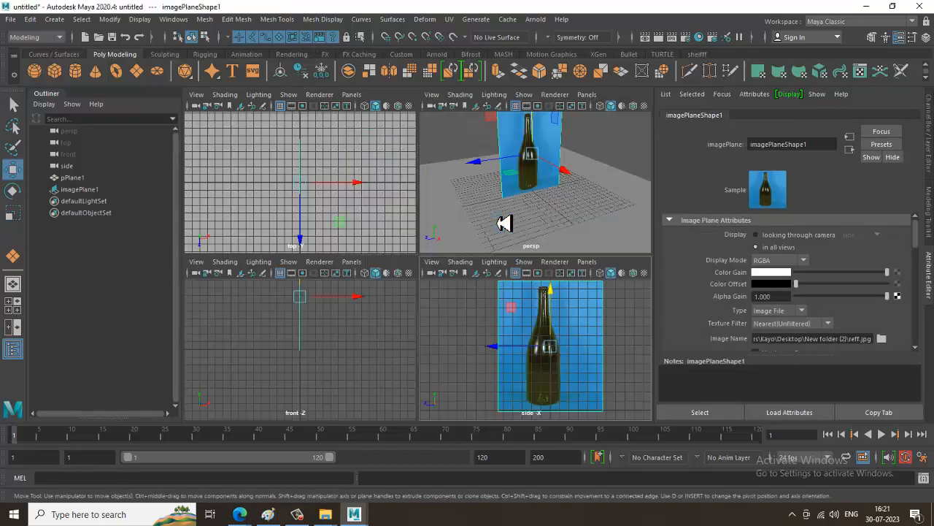
key("space")
left_click_drag(528, 202, 589, 365, "alt")
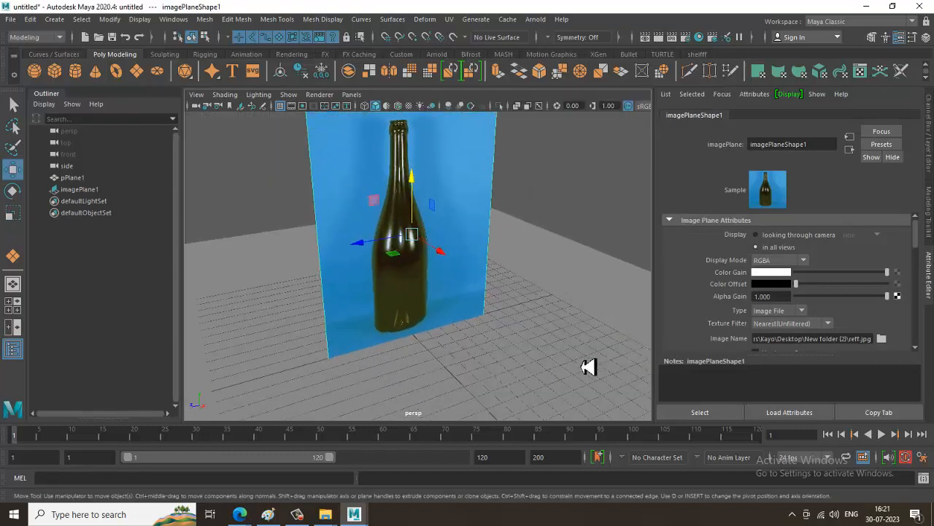
Step: Start a Bezier curve in the side view at the mouth's top centre and trace the rim and collar on the bottle's left edge
key("space")
key("space")
scroll(536, 285, "up", 2)
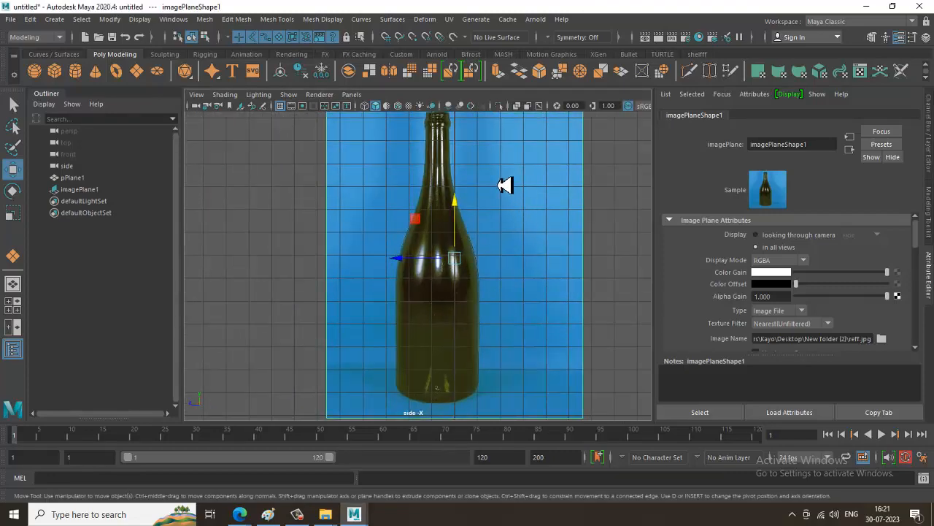
scroll(506, 186, "up", 4)
middle_click_drag(537, 206, 530, 306, "alt")
middle_click_drag(502, 173, 492, 263, "alt")
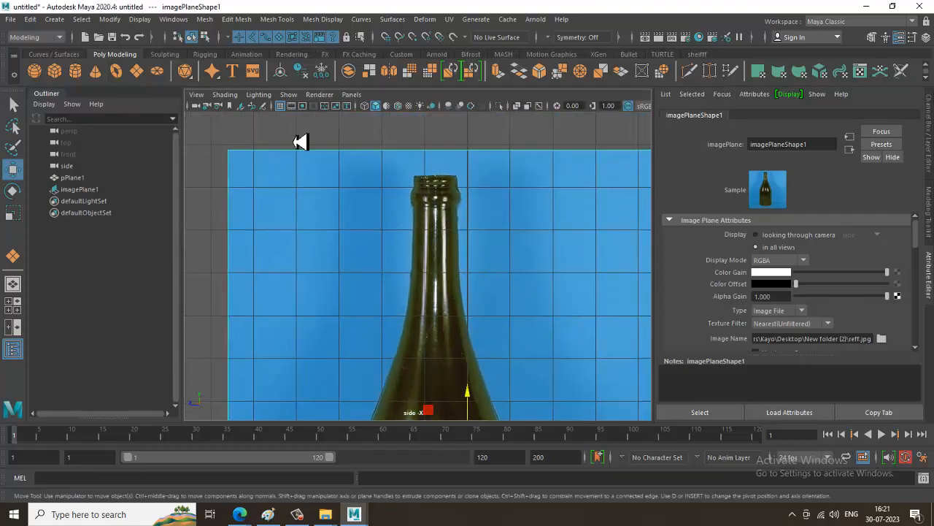
left_click(57, 19)
mouse_move(124, 98)
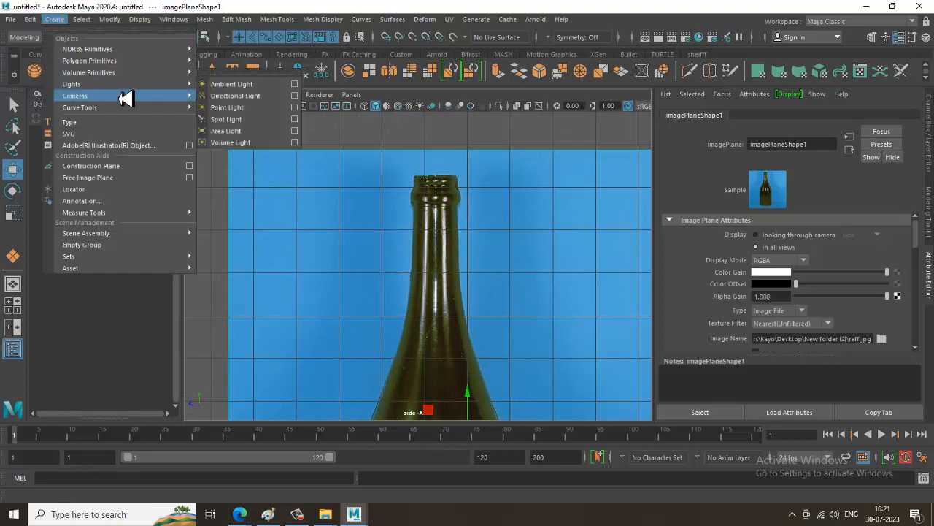
mouse_move(150, 115)
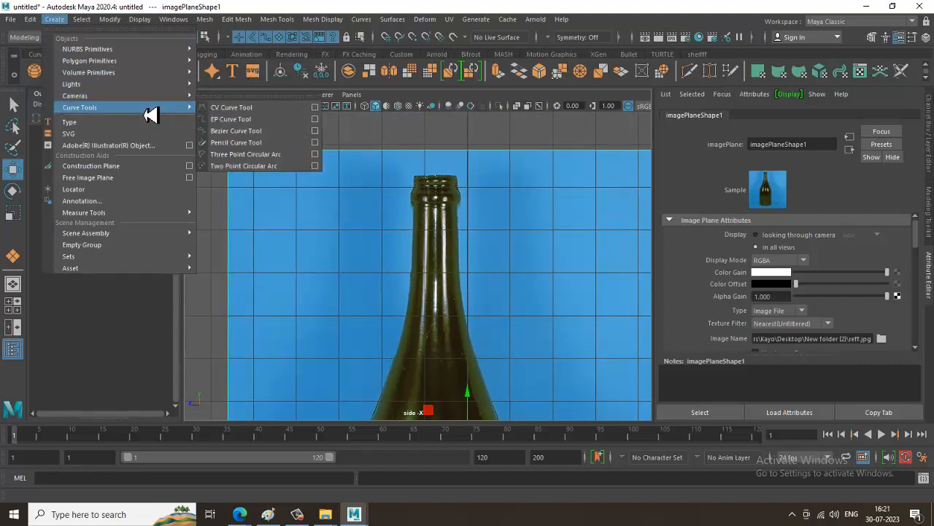
left_click(274, 133)
right_click_drag(481, 168, 431, 196, "alt")
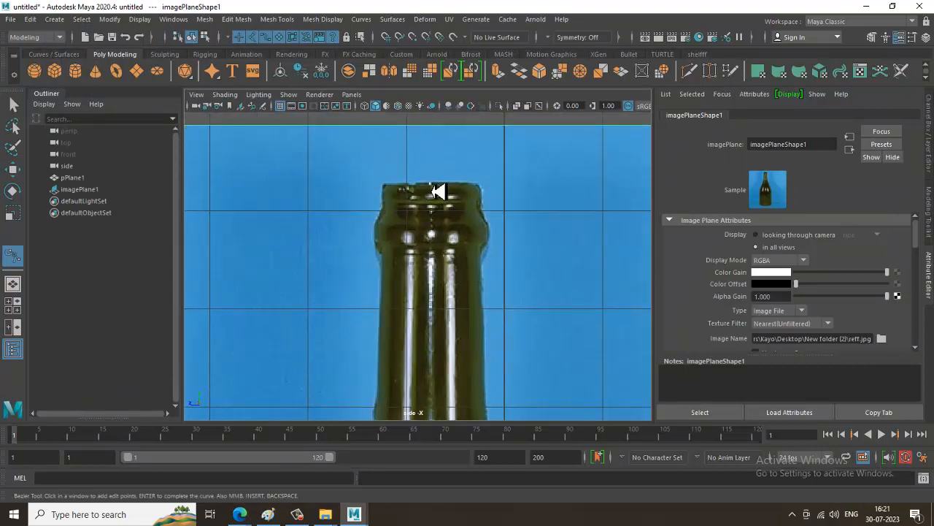
left_click(431, 184)
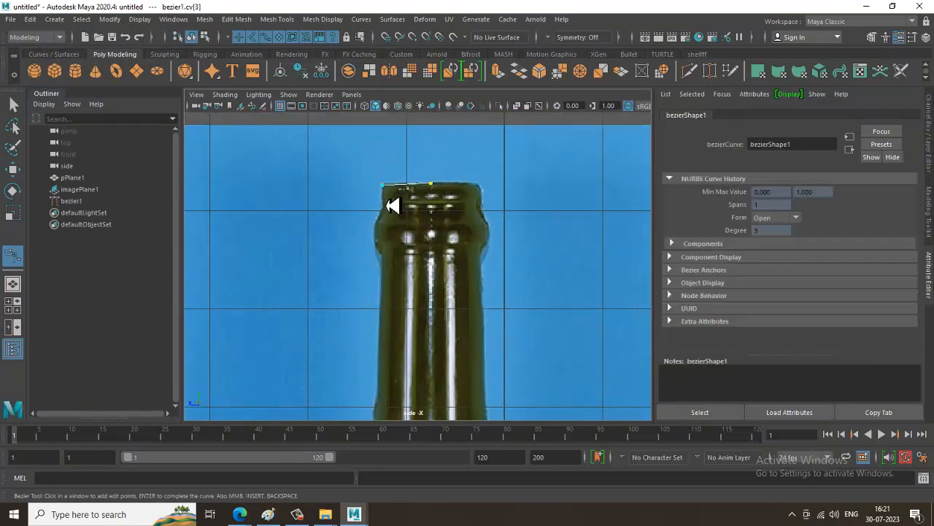
left_click(375, 225)
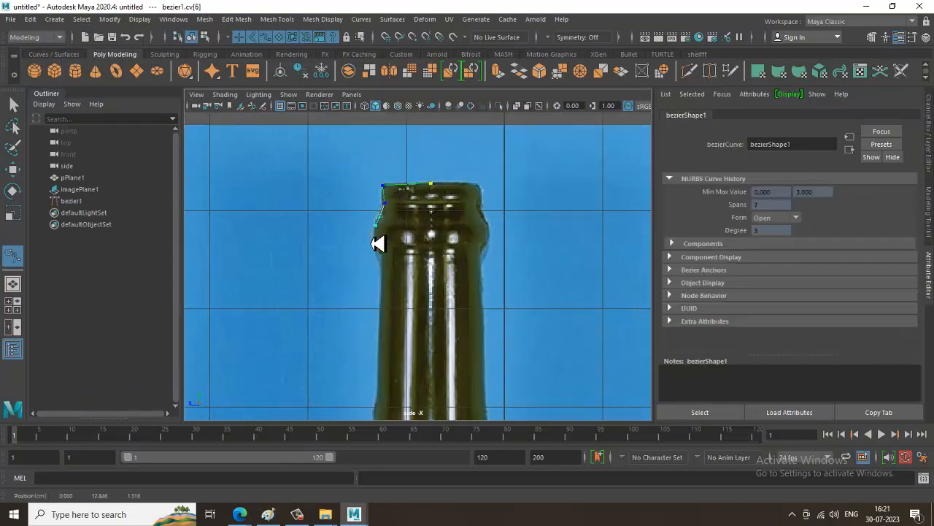
left_click(383, 260)
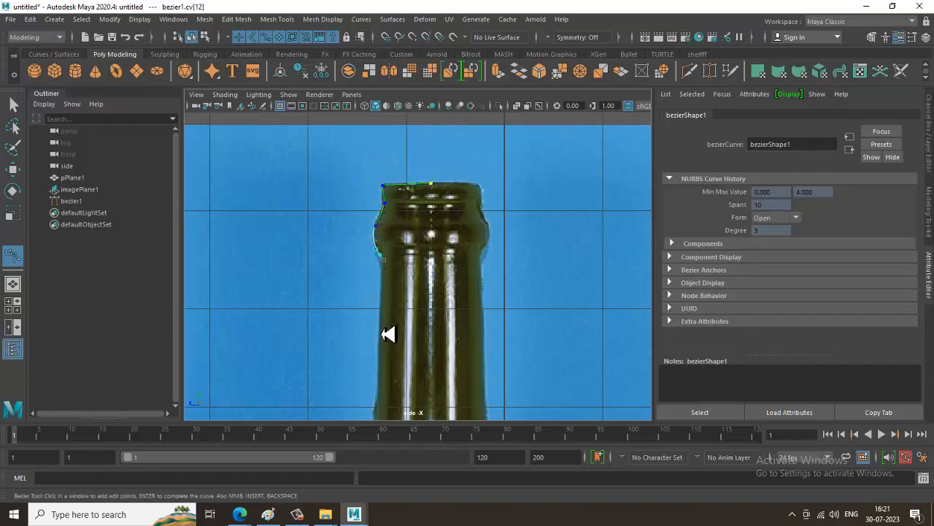
Step: Continue the Bezier curve down the neck to the beginning of the shoulder, with a tangent following the bottle's outline
scroll(427, 338, "down", 5)
middle_click_drag(430, 339, 475, 210)
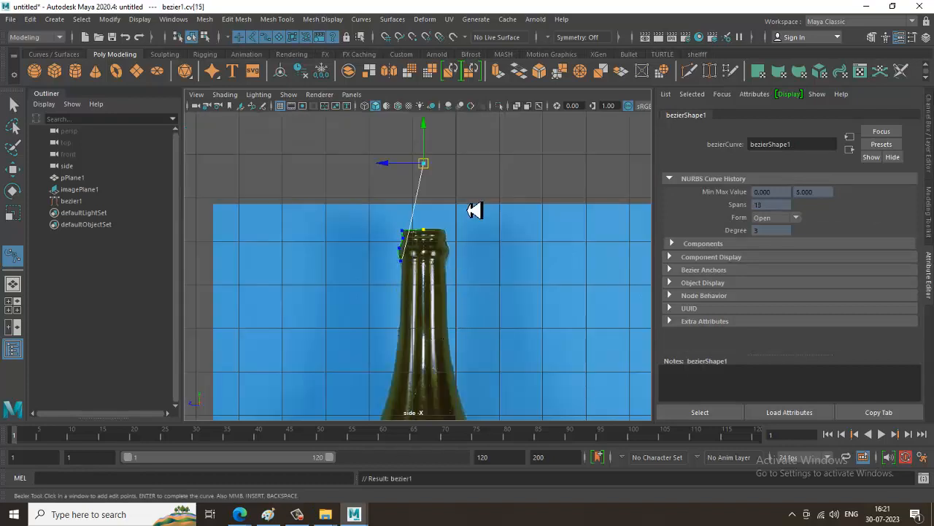
key("ctrl+z")
middle_click_drag(470, 307, 508, 143, "alt")
left_click_drag(432, 224, 427, 273)
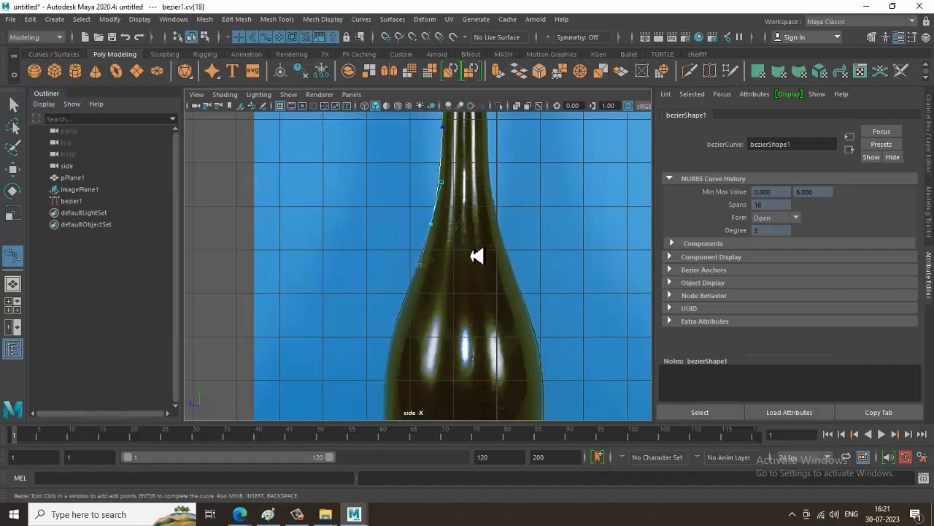
middle_click_drag(435, 326, 483, 204, "alt")
left_click_drag(436, 239, 428, 302)
middle_click_drag(508, 256, 518, 123, "alt")
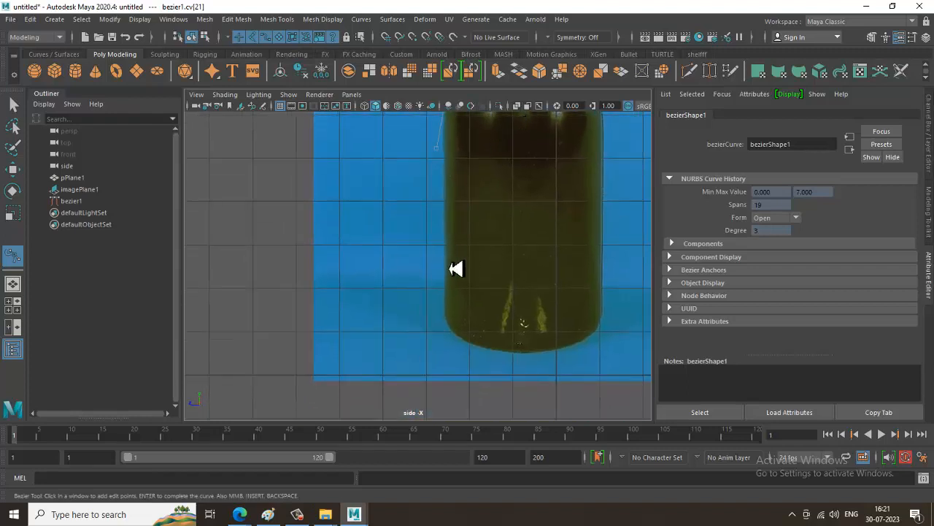
left_click_drag(445, 259, 448, 269)
key("BackSpace")
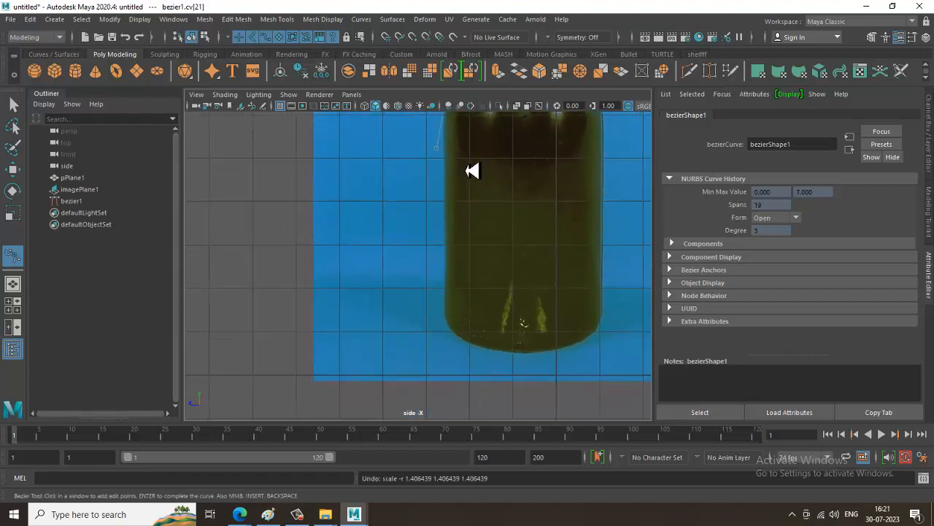
middle_click_drag(472, 168, 442, 247, "alt")
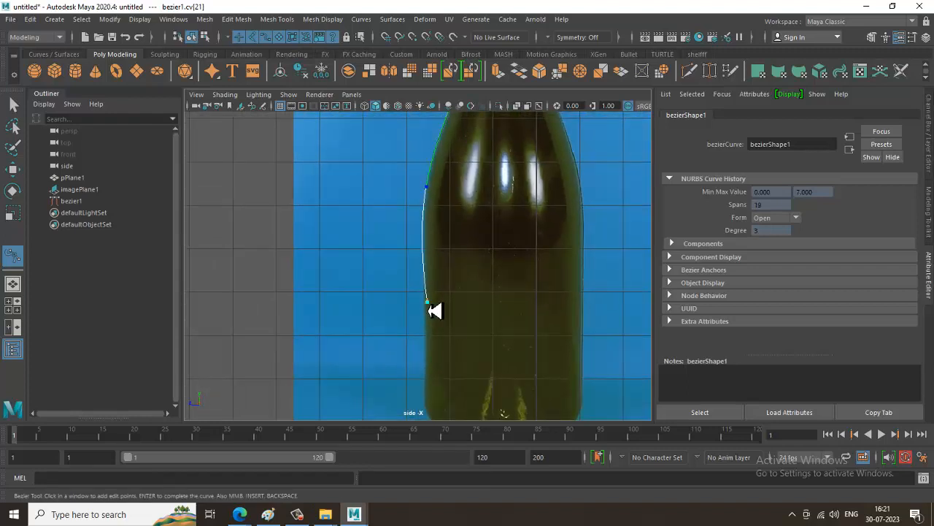
key("ctrl+z")
key("ctrl+z")
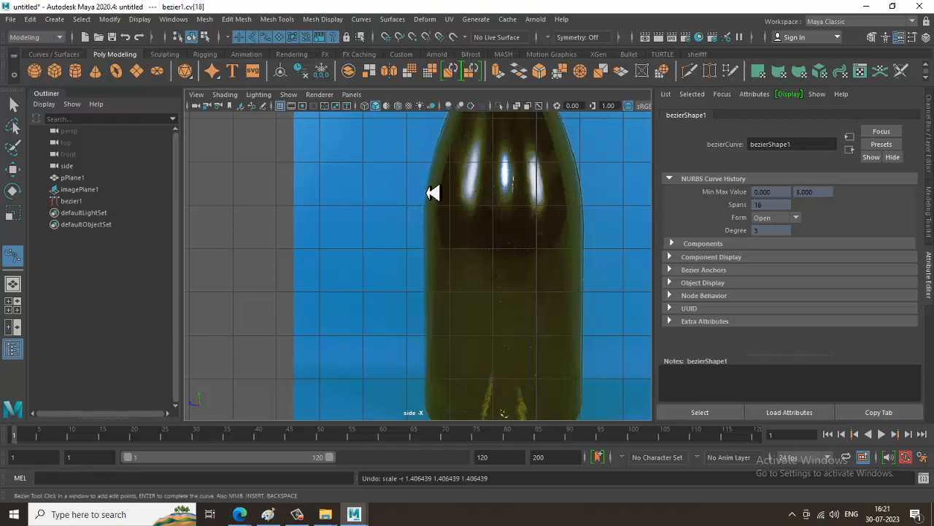
Step: Trace the shoulder, straight body and rounded base with further Bezier points and finish the curve at the base's centre
left_click_drag(427, 197, 424, 242)
left_click(427, 358)
middle_click_drag(430, 245, 436, 201, "alt")
left_click(432, 364)
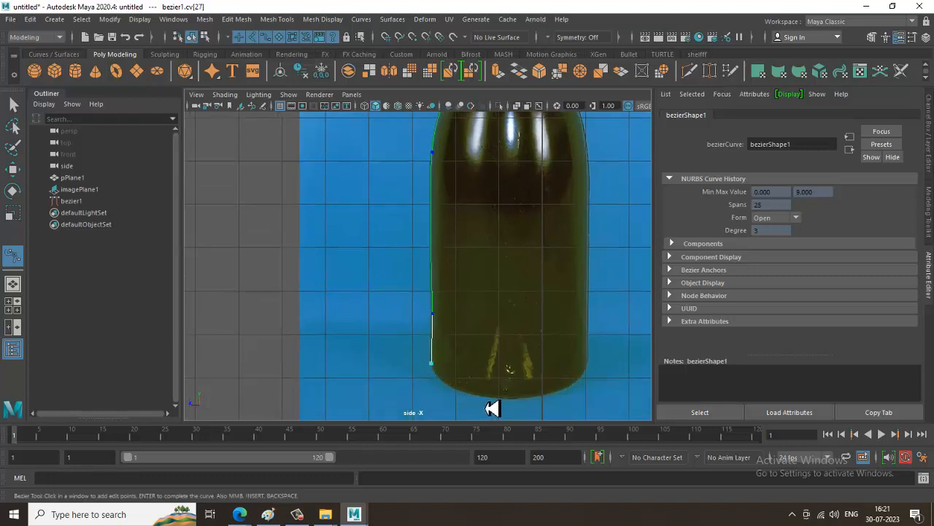
left_click_drag(500, 400, 574, 414)
key("Return")
Step: Switch the profile curve to control vertex editing and nudge its end point at the centre of the bottle's base
key("w")
middle_click_drag(501, 323, 496, 242, "alt")
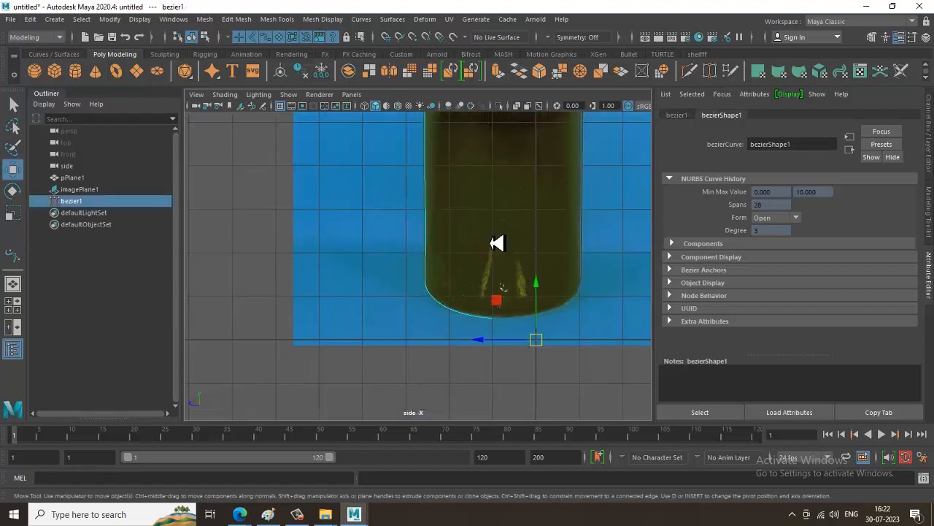
right_click_drag(497, 241, 547, 427, "alt")
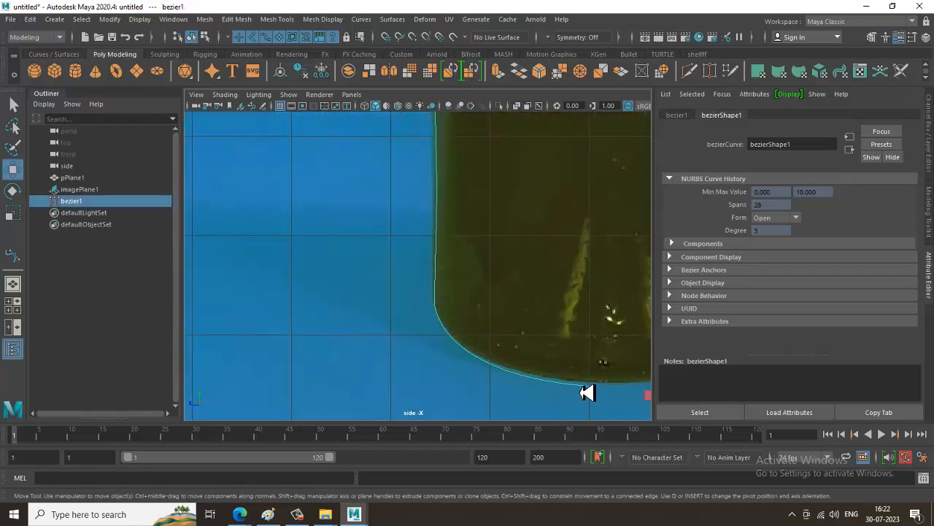
right_click_drag(587, 393, 482, 216)
left_click(591, 386)
left_click_drag(592, 365, 594, 363)
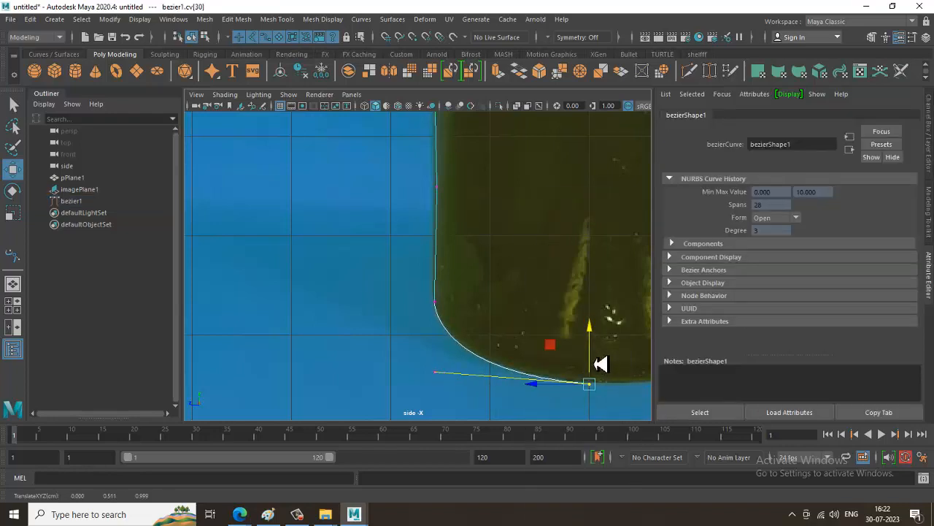
Step: Select the curve's anchor point at the lower neck and fine-tune it to follow the bottle's outline
middle_click_drag(504, 281, 433, 276, "alt")
left_click(426, 226)
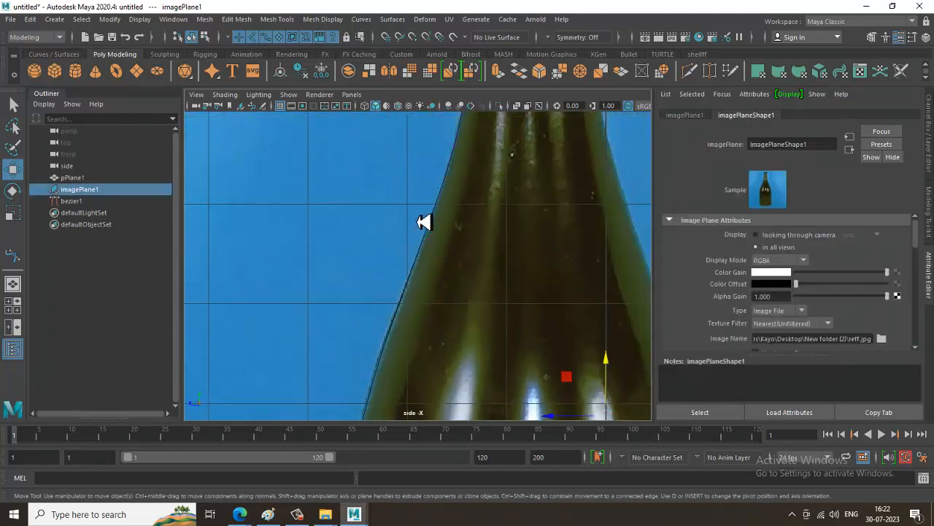
left_click(429, 232)
right_click_drag(430, 225, 333, 228)
middle_click_drag(409, 243, 413, 336, "alt")
left_click_drag(439, 221, 486, 271)
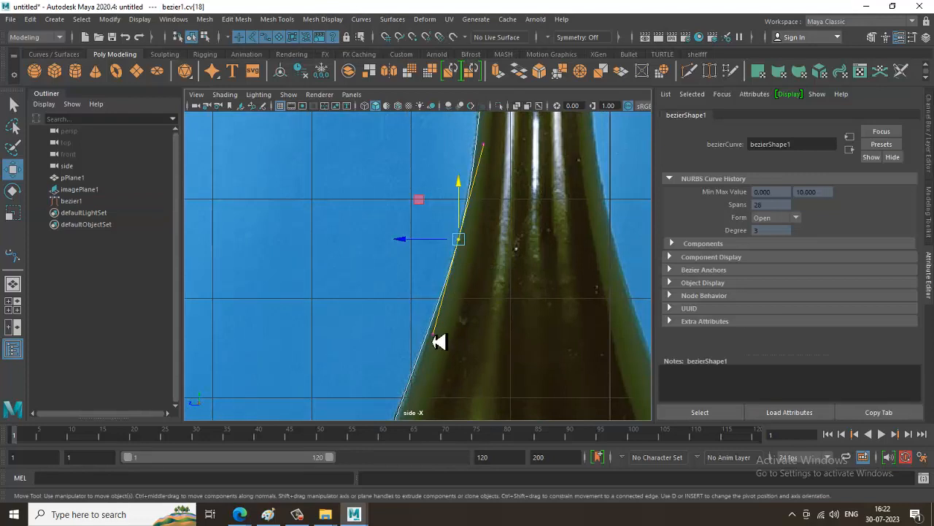
left_click(437, 341)
left_click_drag(423, 199, 459, 269)
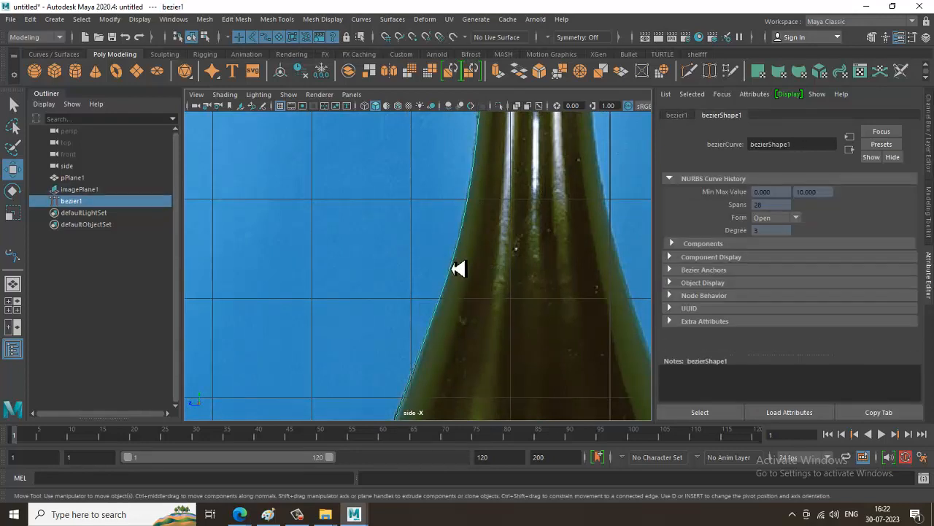
right_click_drag(446, 232, 367, 241)
left_click_drag(434, 207, 480, 247)
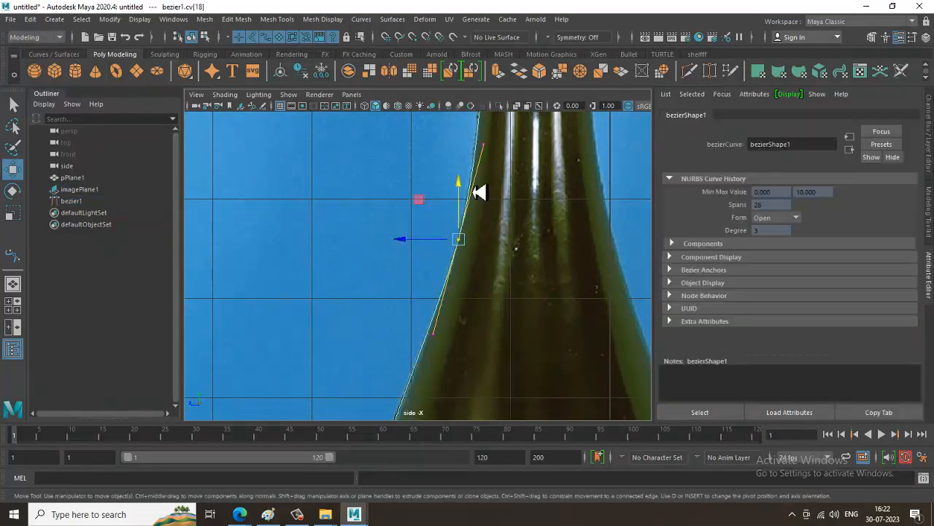
middle_click_drag(494, 154, 503, 164)
Step: Return the profile curve to object mode and show it with the reference image in the perspective view
key("a")
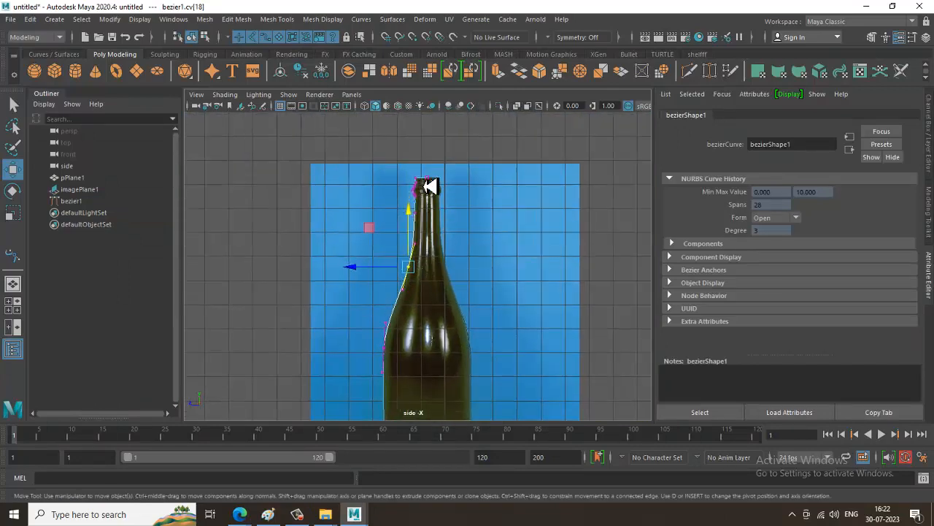
right_click_drag(425, 181, 492, 140)
key("space")
key("space")
scroll(529, 219, "up", 2)
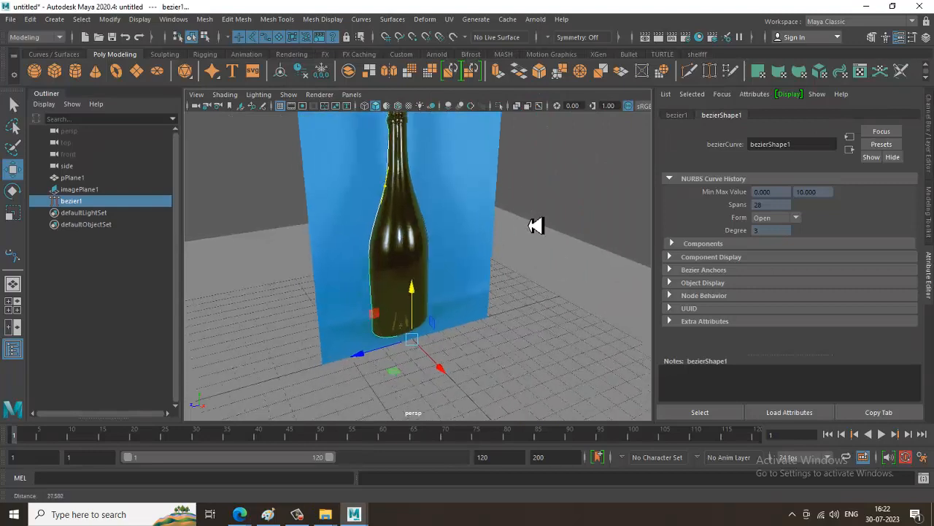
Step: Move the profile curve about 4.64 units along positive X, clear of the reference image
left_click(383, 209)
left_click(379, 211)
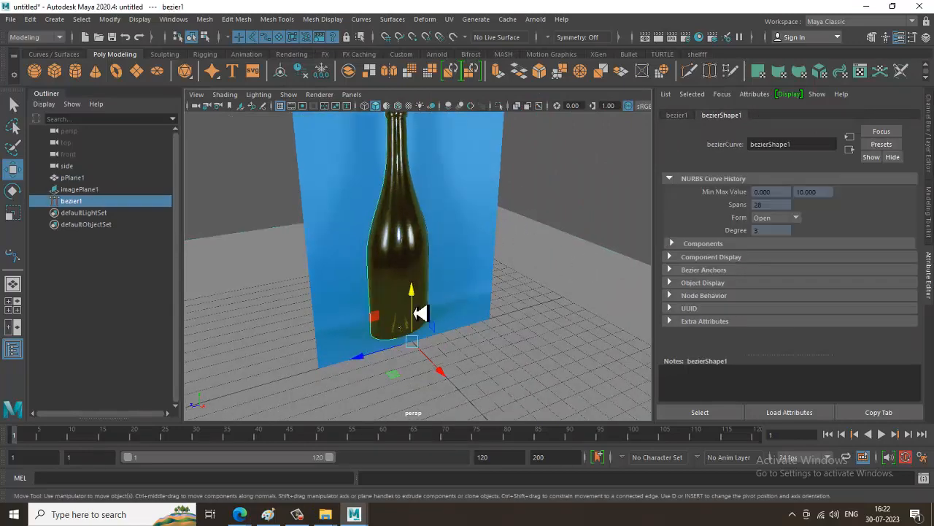
left_click_drag(437, 375, 498, 417)
Step: Set the reference image plane's display mode to None and move it back along X to about -21.7
left_click(476, 179)
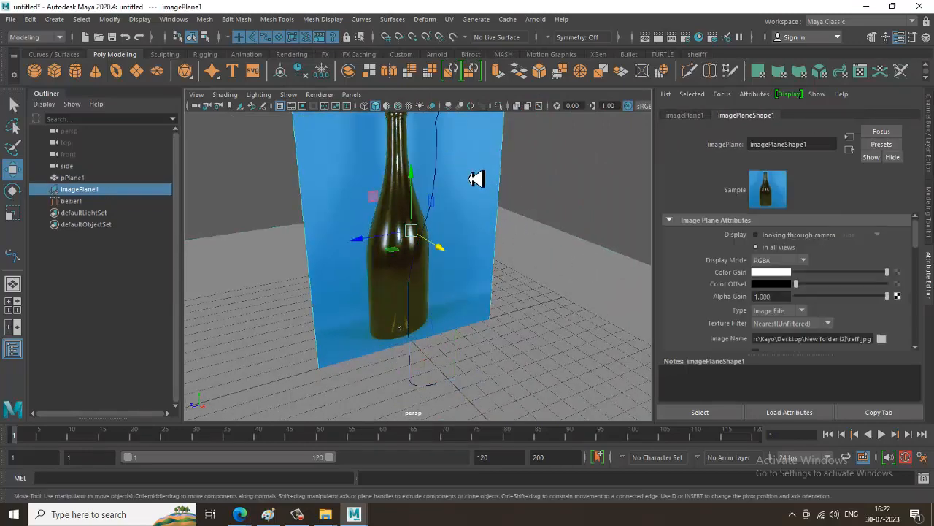
left_click(778, 261)
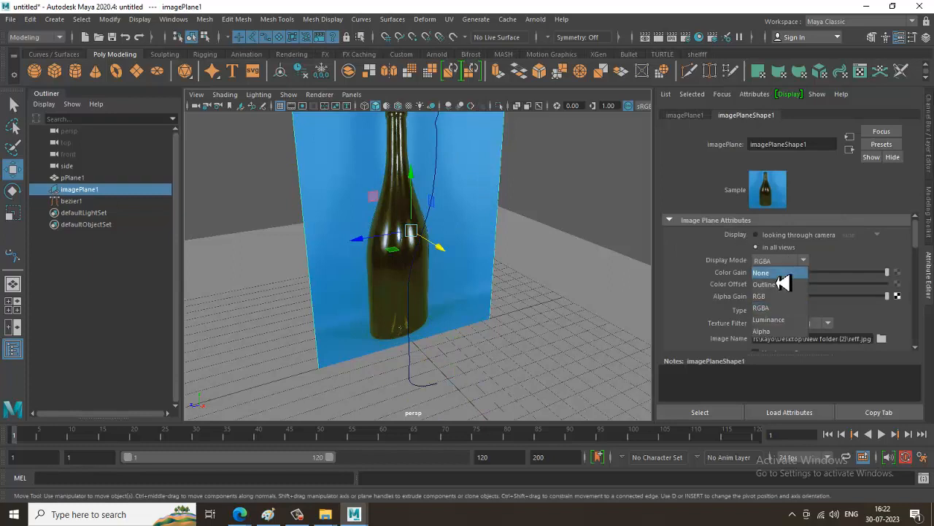
left_click(768, 273)
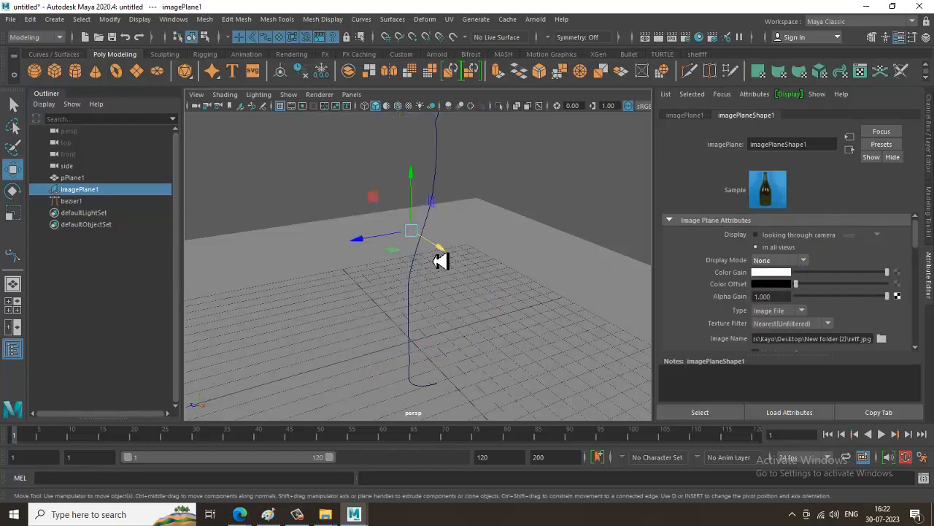
left_click_drag(441, 246, 299, 198)
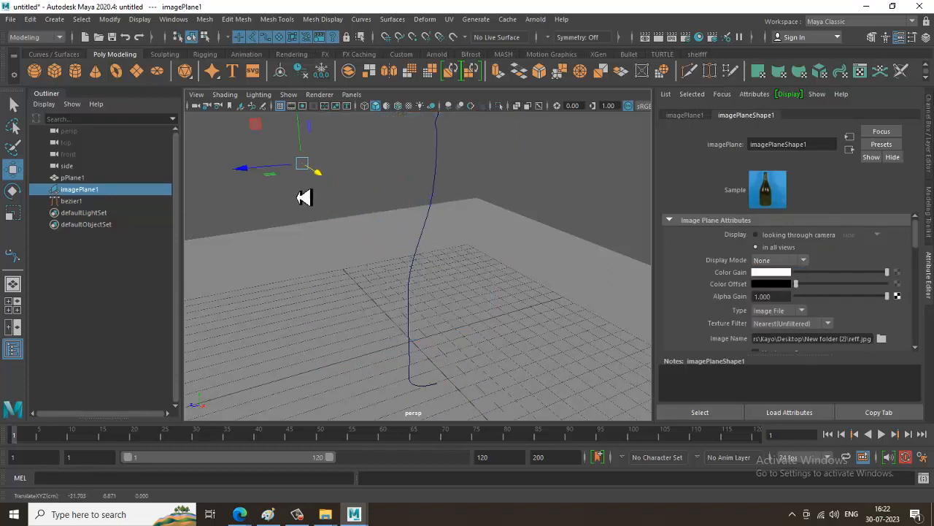
Step: Select the profile curve, show it in the side view and revolve it into a bottle surface
left_click(438, 184)
right_click_drag(438, 184, 397, 187, "alt")
left_click_drag(404, 186, 441, 282, "alt")
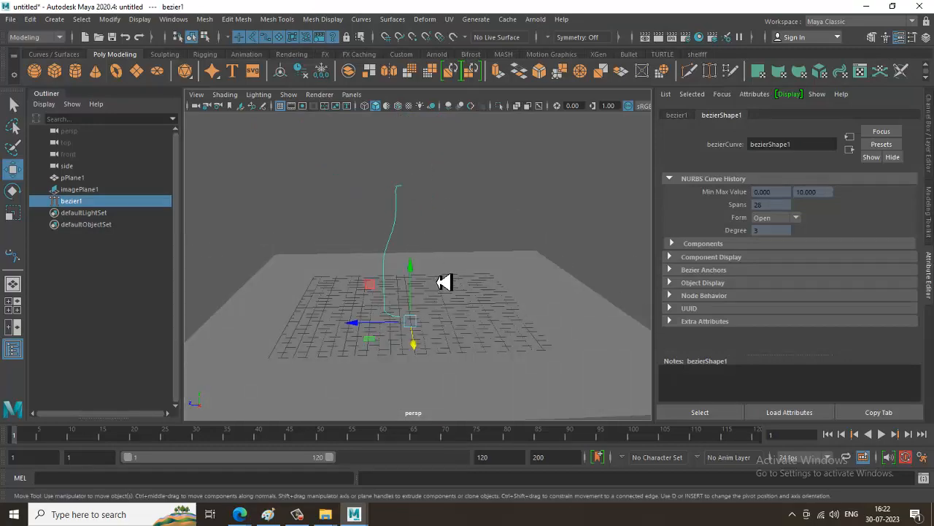
key("space")
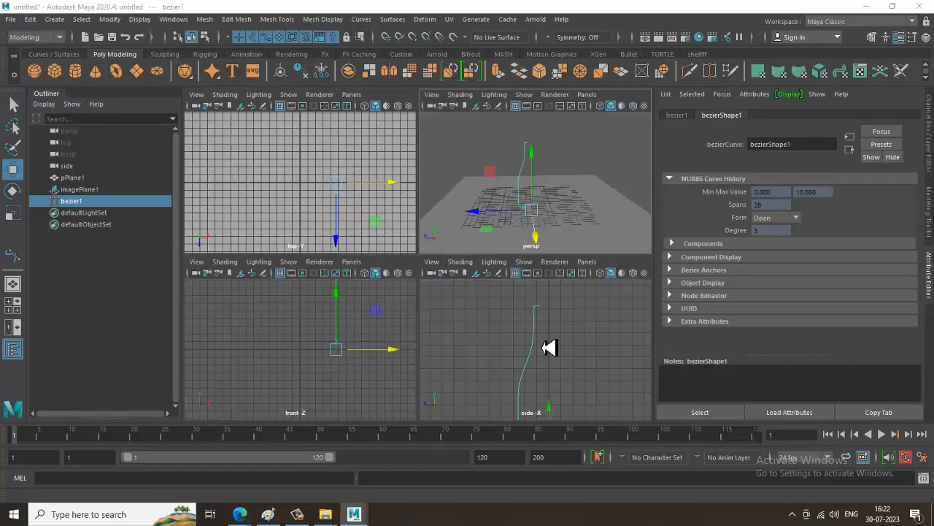
key("space")
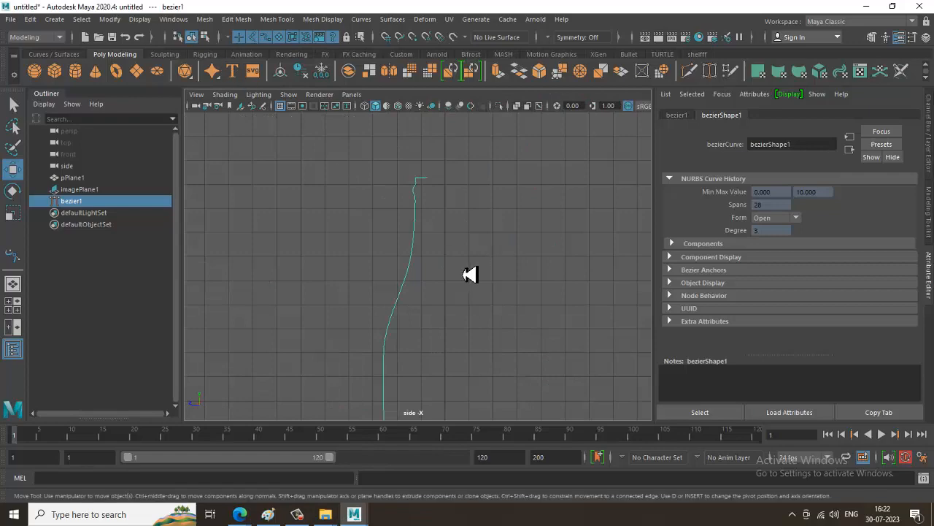
middle_click_drag(470, 274, 477, 219, "alt")
middle_click_drag(519, 159, 504, 139, "alt")
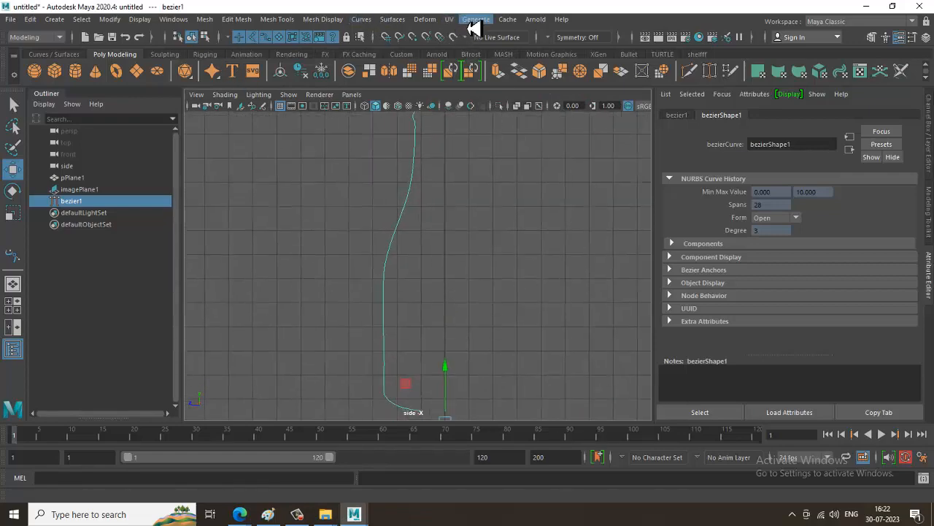
left_click(426, 21)
left_click(425, 20)
left_click(395, 21)
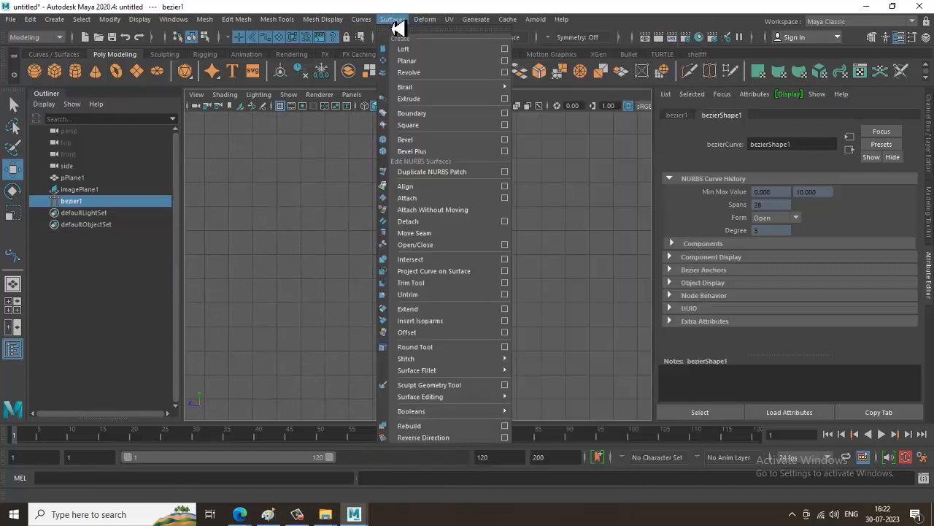
left_click(428, 76)
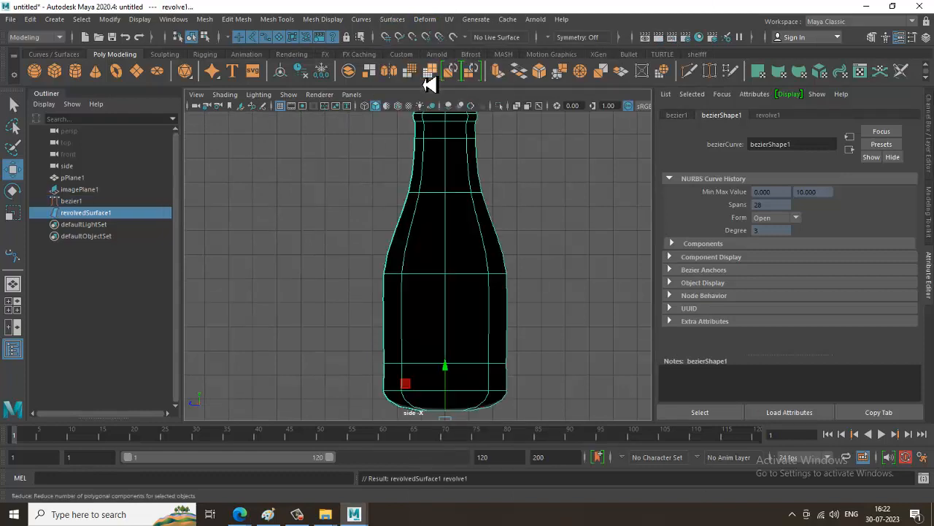
Step: Shift the profile curve along Z to about -0.73 to slim the bottle, and select the revolved surface in the perspective view
scroll(538, 194, "up", 2)
middle_click_drag(539, 193, 540, 199, "alt")
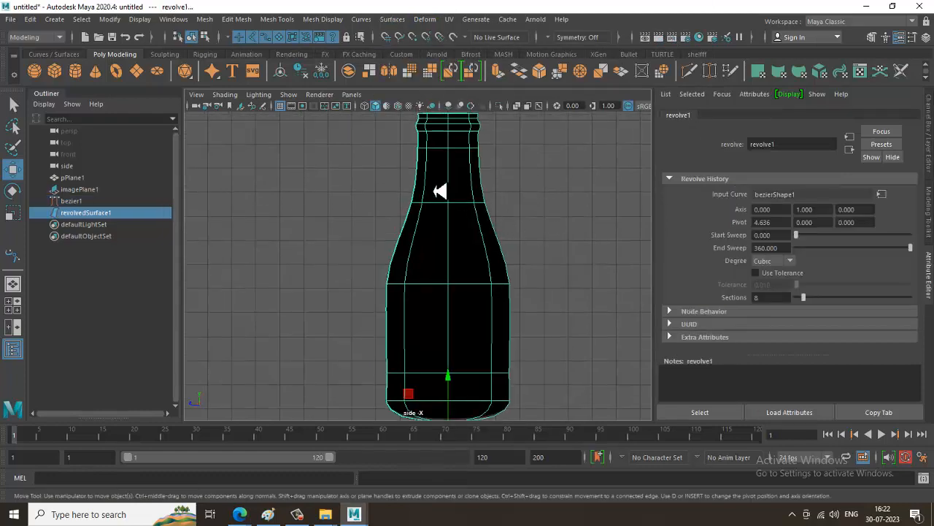
left_click(71, 201)
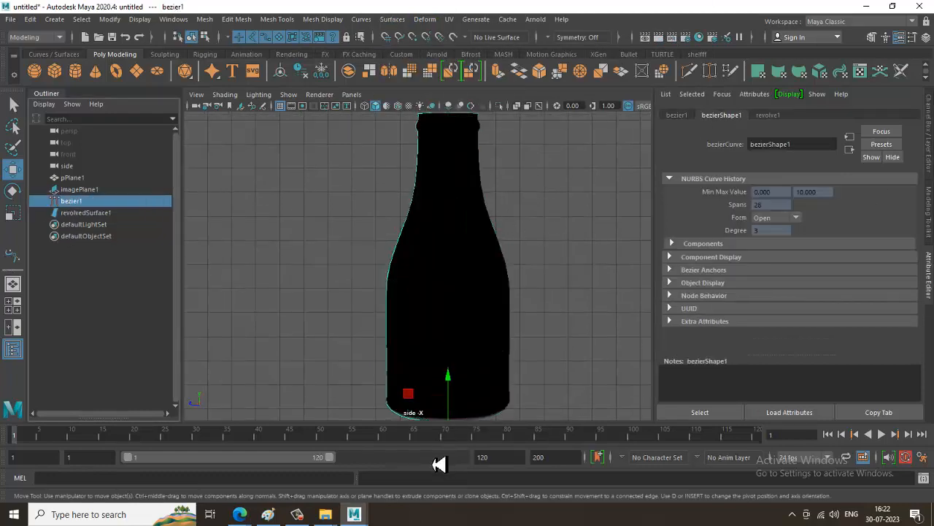
scroll(492, 345, "down", 2)
left_click_drag(407, 386, 417, 387)
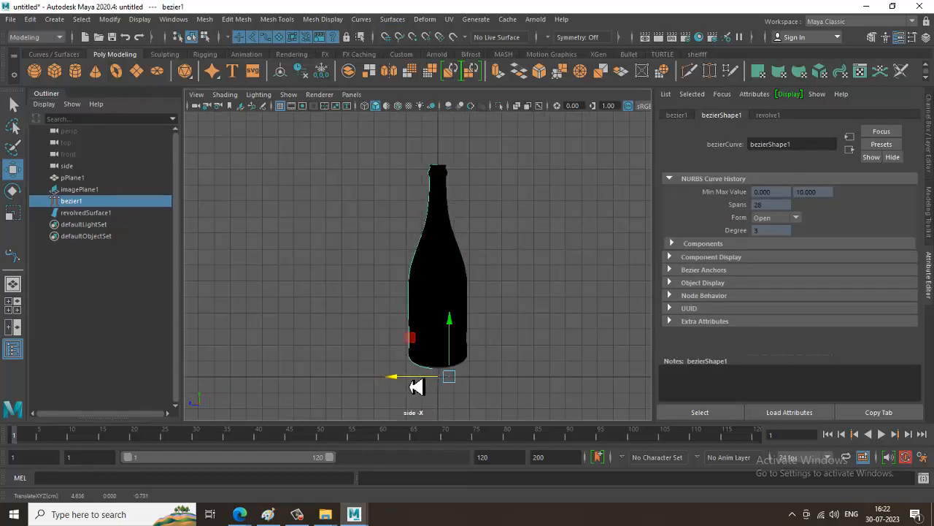
key("space")
key("space")
left_click_drag(501, 205, 501, 236, "alt")
scroll(501, 236, "up", 5)
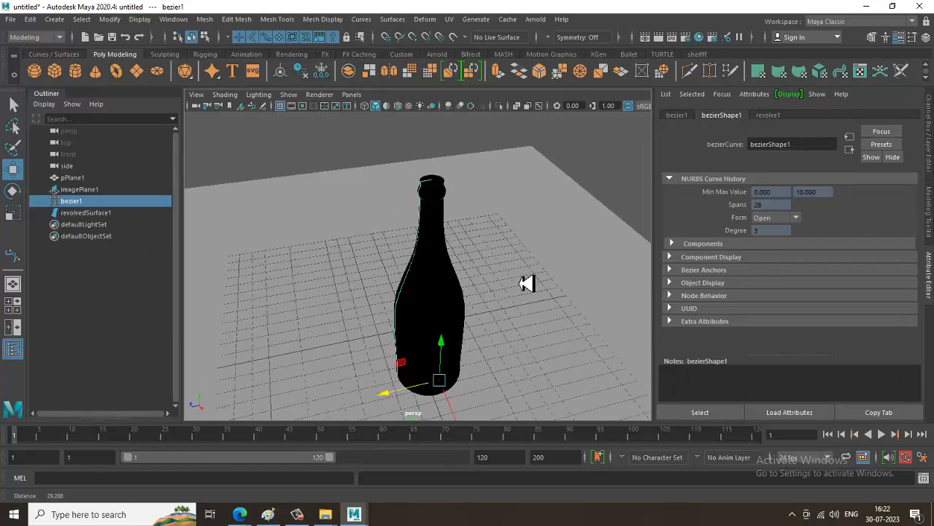
left_click_drag(527, 283, 501, 259, "alt")
left_click(467, 272)
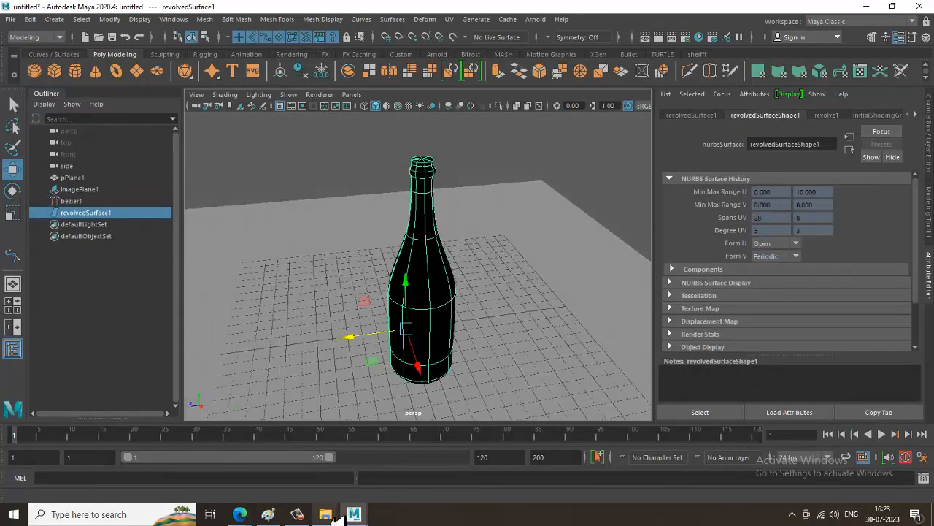
left_click(297, 514)
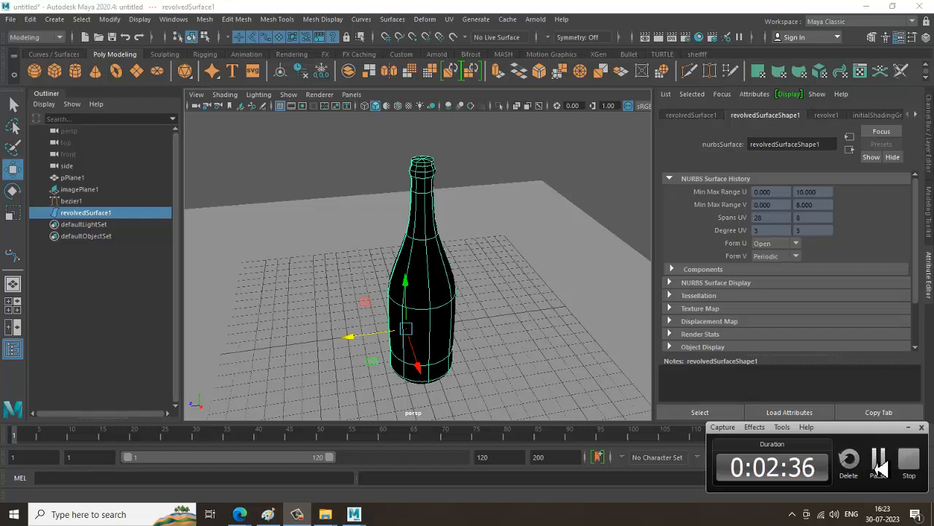
left_click(879, 460)
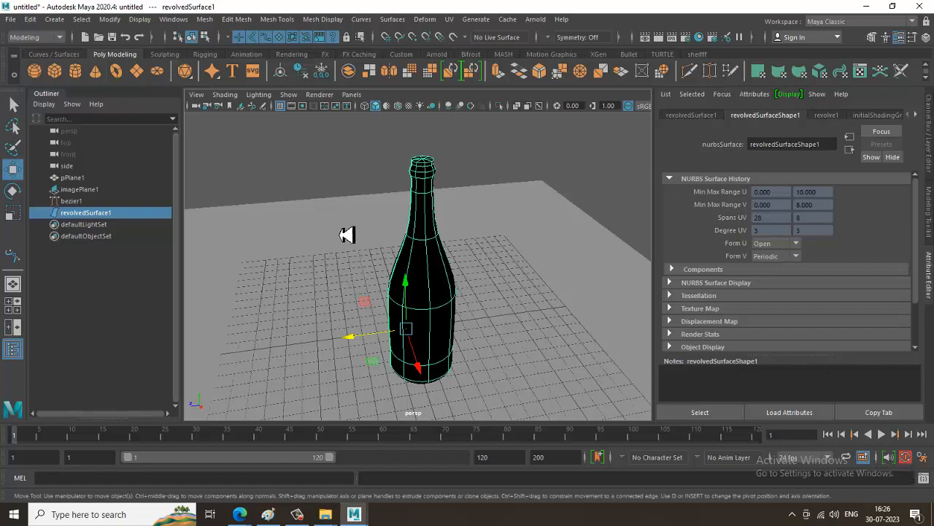
left_click_drag(356, 211, 372, 241, "alt")
right_click_drag(482, 278, 535, 346, "alt")
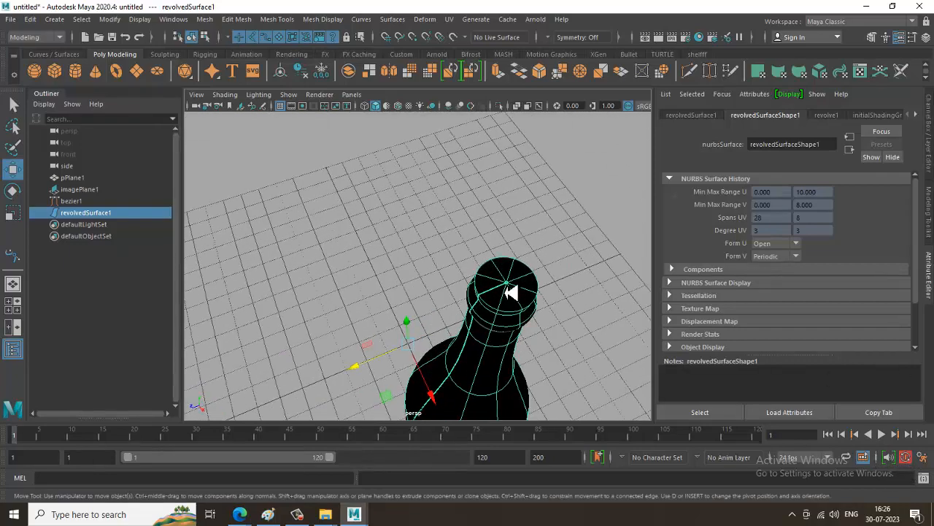
right_click_drag(511, 293, 427, 231)
left_click(73, 201)
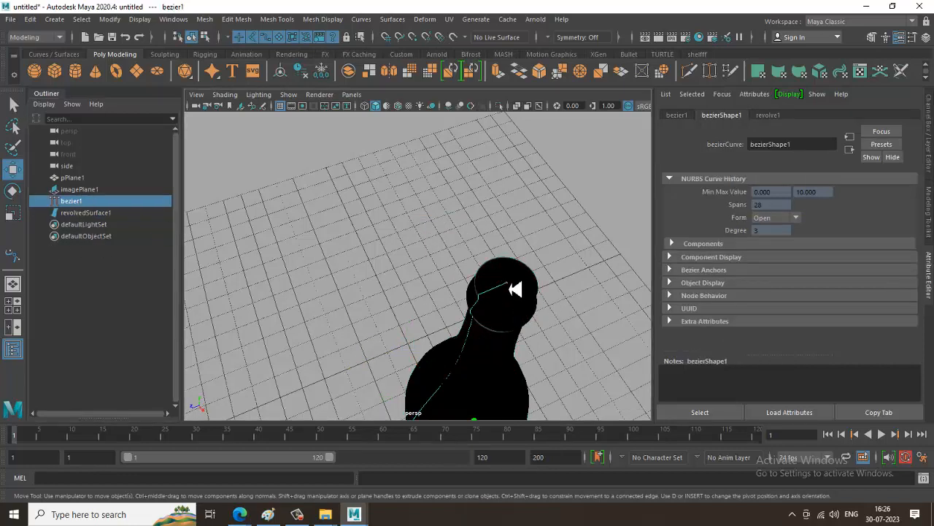
right_click_drag(507, 282, 435, 214)
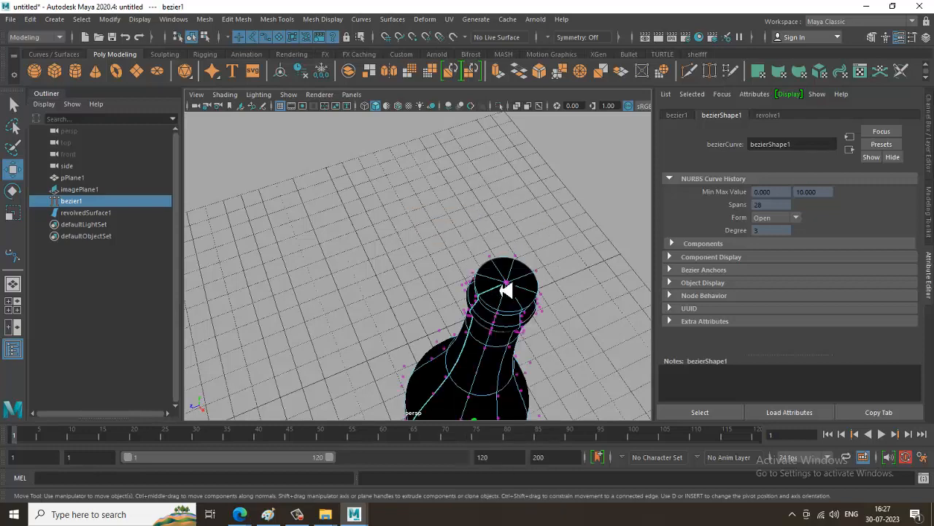
left_click(510, 287)
scroll(538, 317, "up", 3)
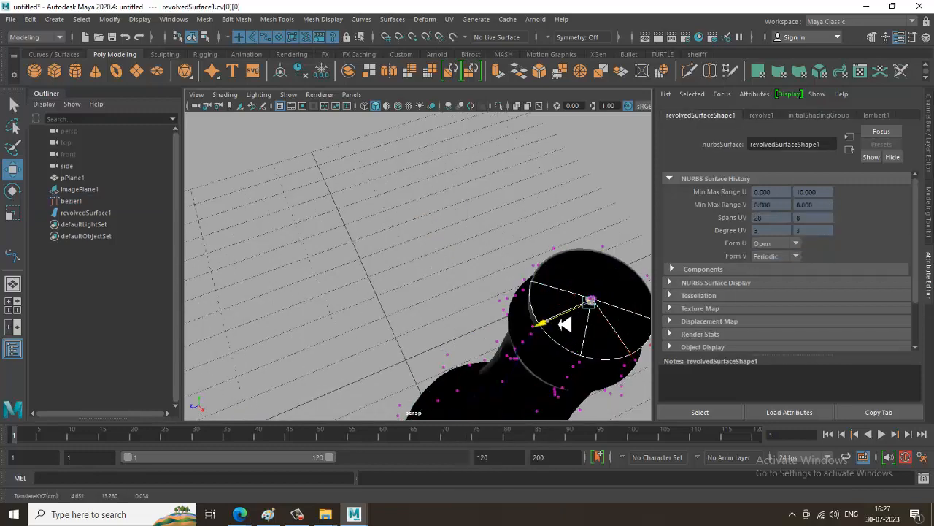
left_click_drag(547, 329, 522, 327)
key("ctrl+z")
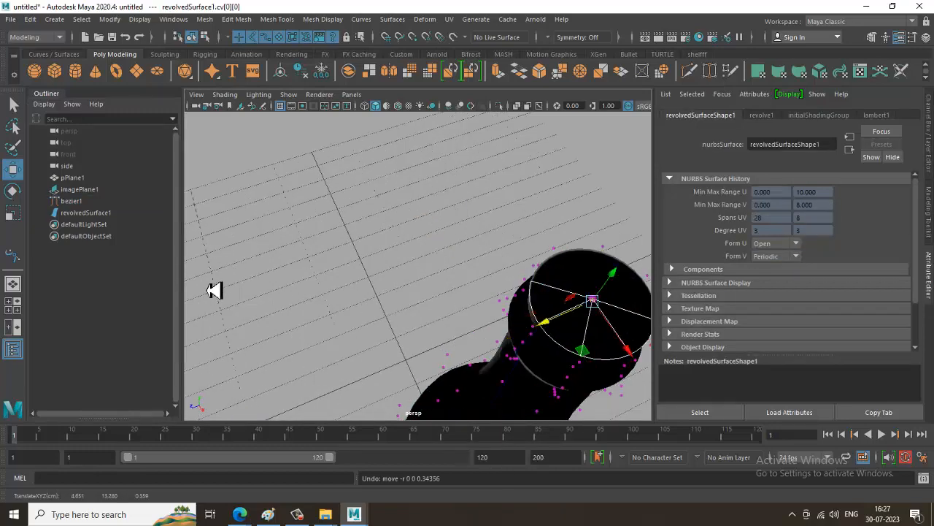
Step: Open the bottle's mouth by moving the profile curve's top end control vertex outward along Z to about 0.42
left_click(91, 204)
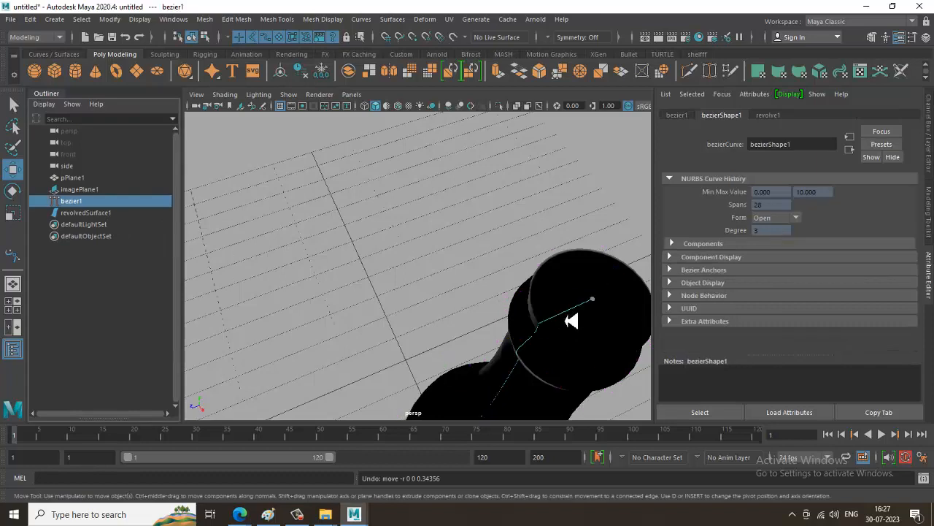
right_click_drag(563, 226, 479, 212)
left_click_drag(581, 284, 523, 333)
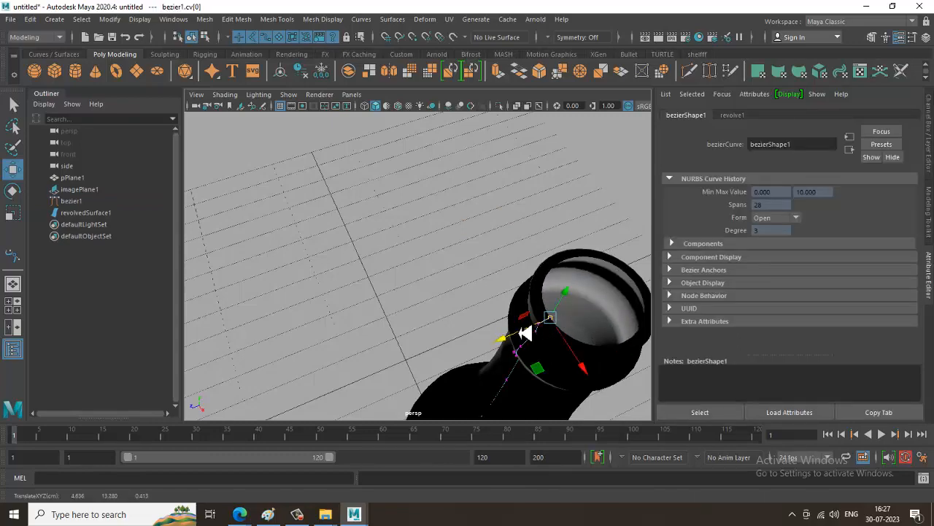
Step: Return to object mode and select the revolved bottle surface, with the whole bottle in view
left_click_drag(588, 362, 575, 351, "alt")
scroll(477, 226, "down", 8)
left_click_drag(511, 314, 479, 304, "alt")
scroll(468, 287, "up", 3)
right_click_drag(442, 215, 518, 146)
left_click(464, 255)
left_click_drag(465, 262, 511, 295, "alt")
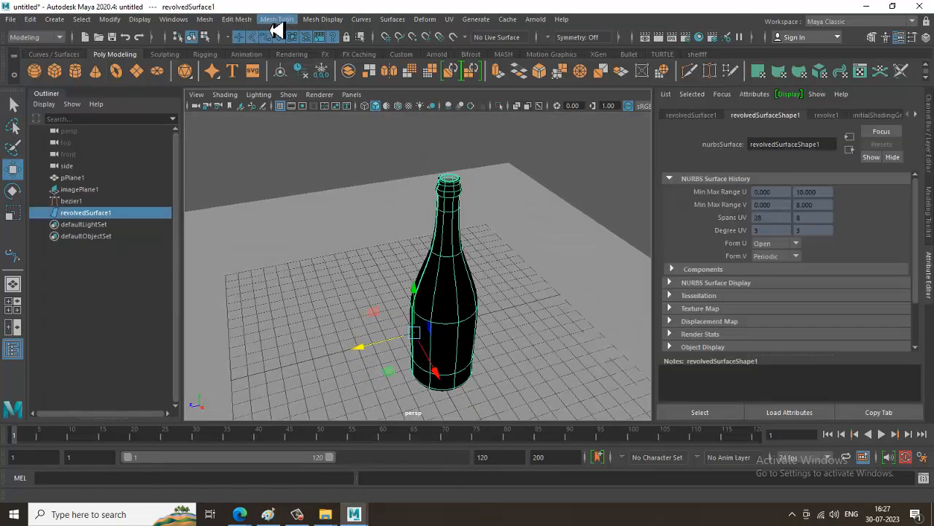
left_click(428, 20)
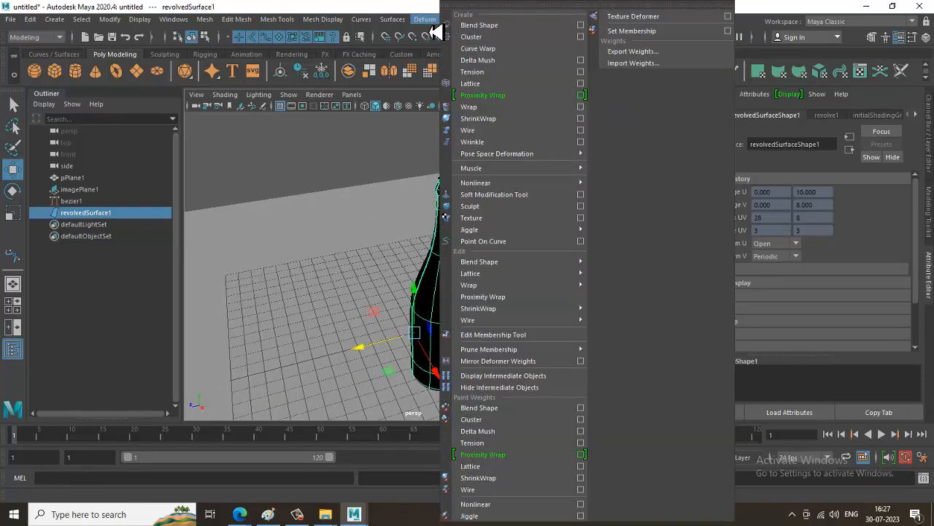
left_click(291, 160)
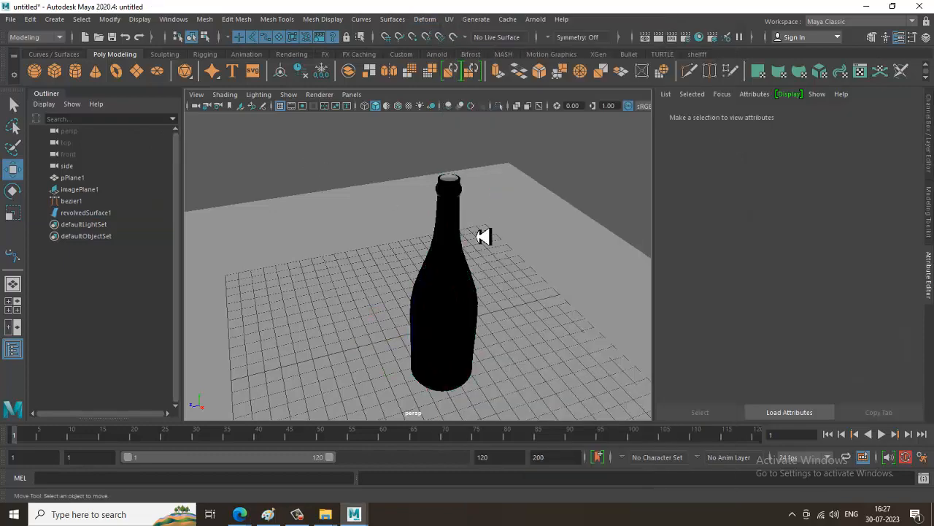
left_click(472, 260)
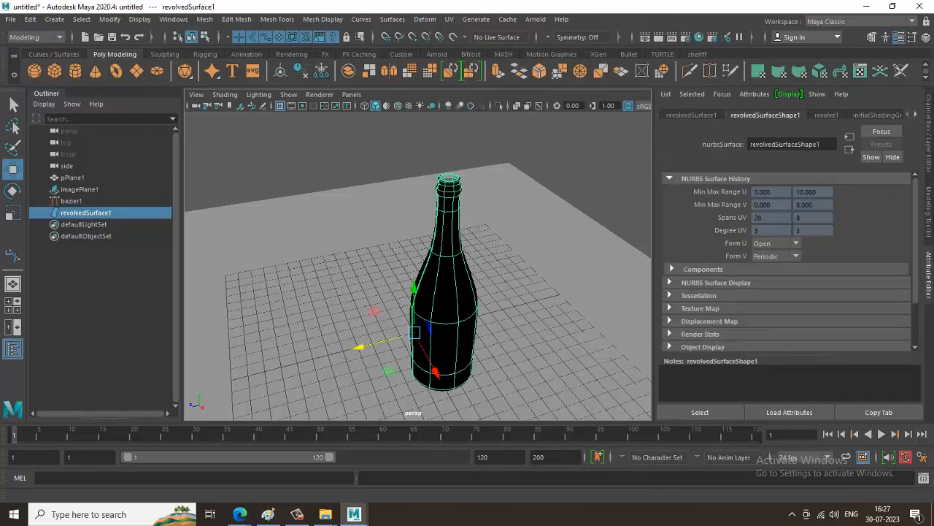
left_click(298, 514)
Step: Reverse the surface direction of the revolved bottle and reselect it
left_click(394, 20)
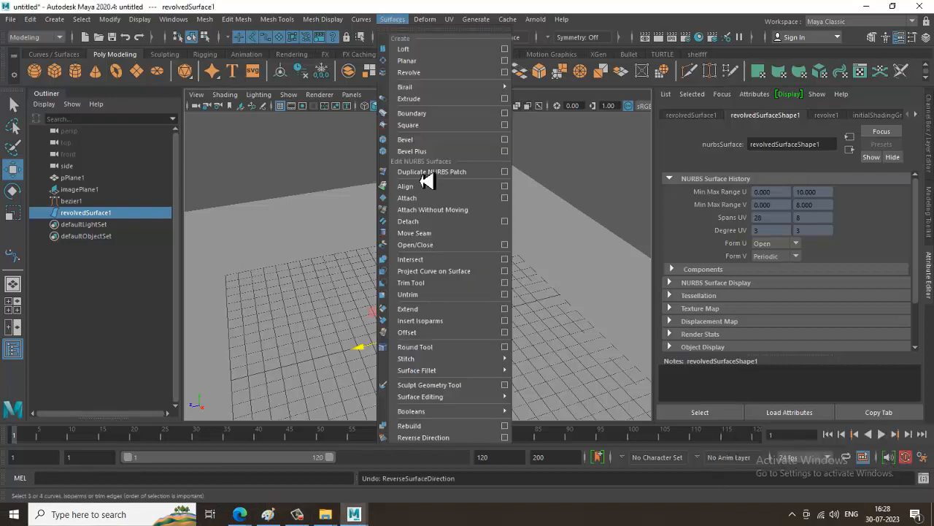
left_click(448, 437)
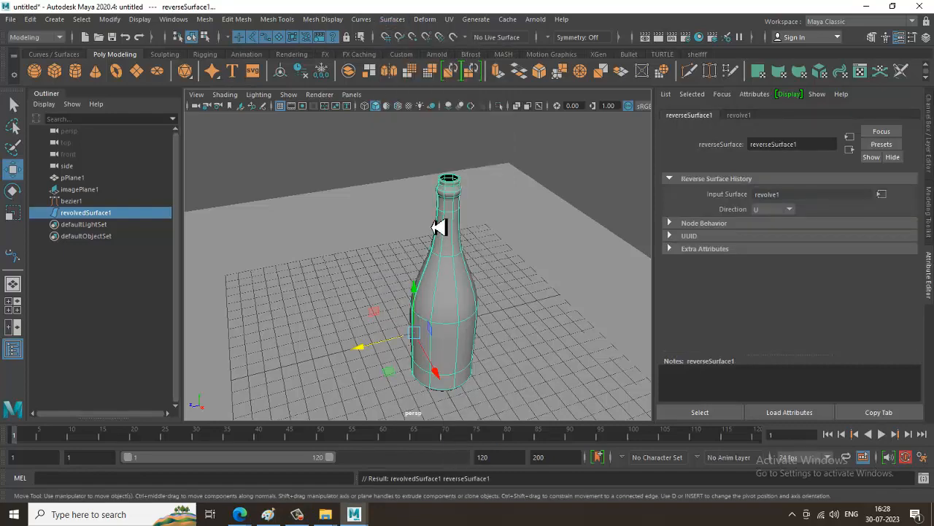
left_click(458, 133)
left_click(463, 325)
Step: Inspect the bottle's shading, neck opening and overall shape from different angles and distances
left_click_drag(457, 285, 510, 261, "alt")
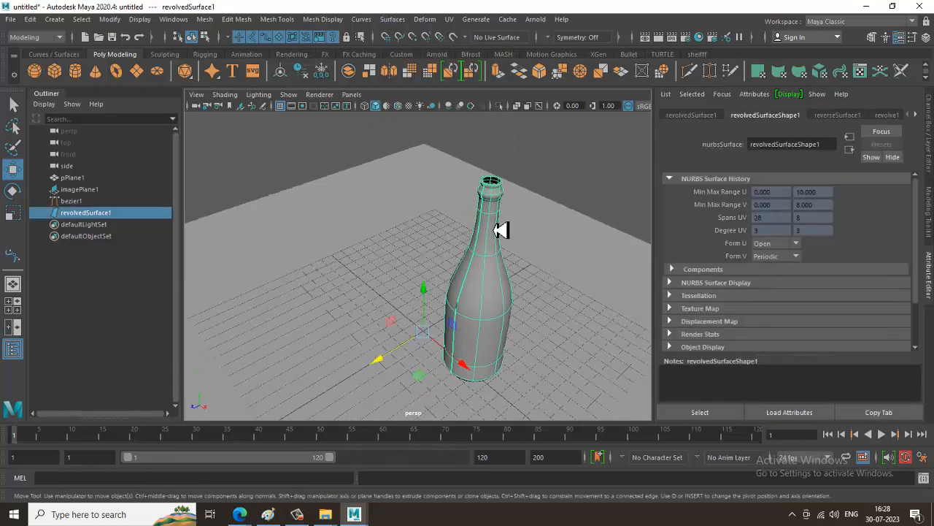
scroll(496, 230, "up", 1)
left_click(580, 156)
scroll(559, 314, "up", 4)
left_click(538, 300)
scroll(536, 257, "down", 5)
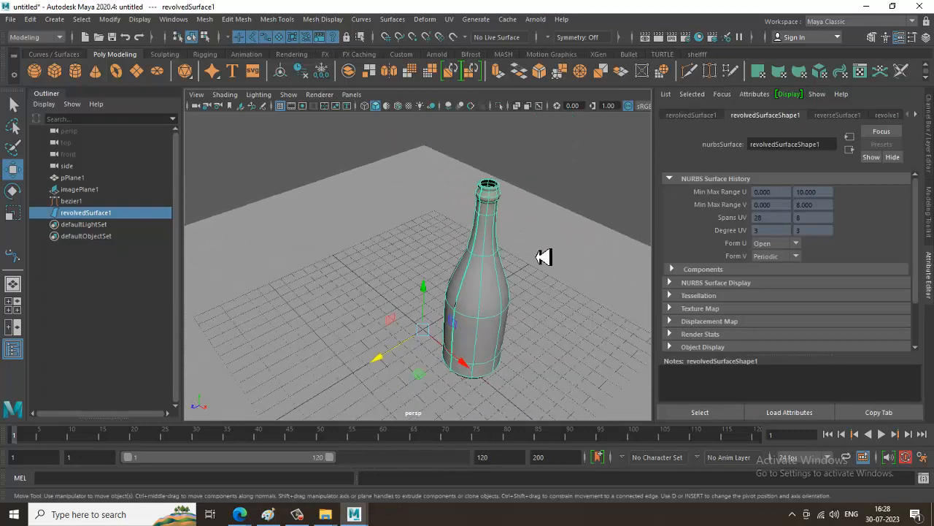
scroll(542, 255, "up", 3)
scroll(522, 251, "down", 1)
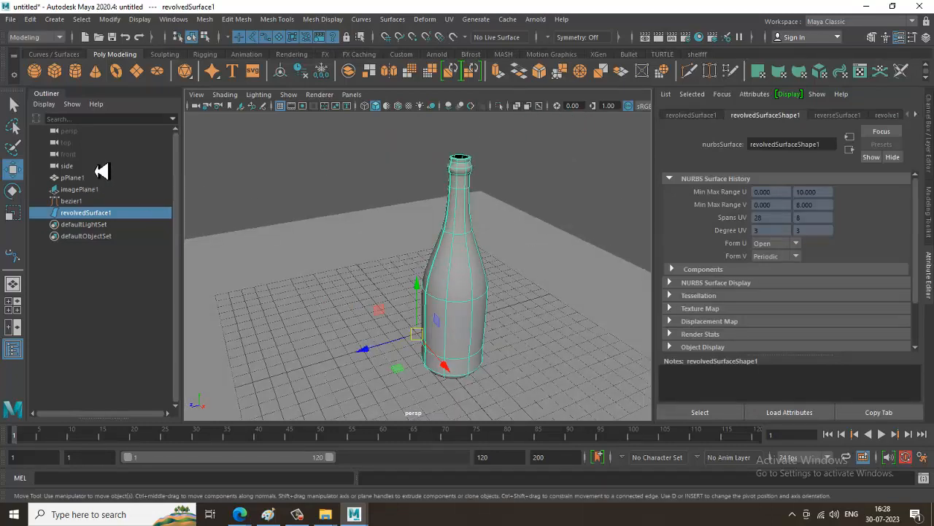
left_click(110, 19)
left_click(548, 328)
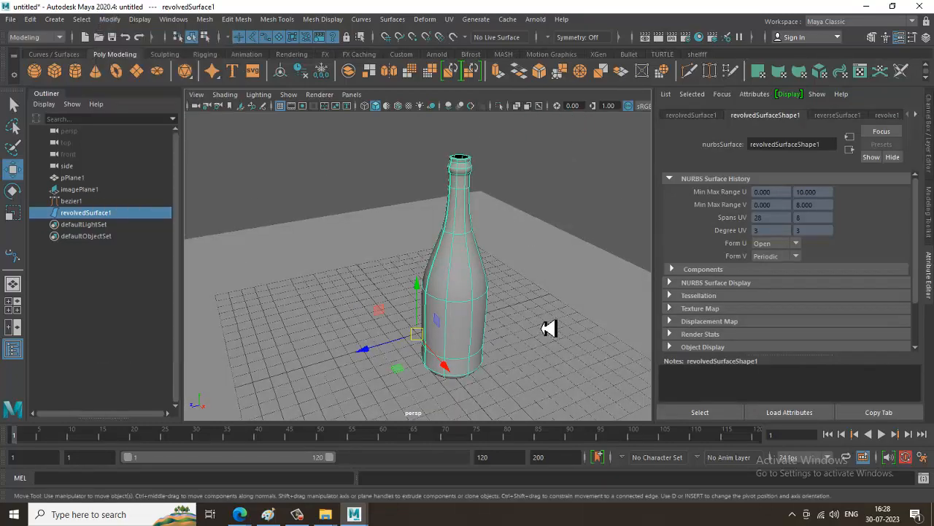
Step: Select the profile curve's bottom end control vertex and move it along Y to about 1.28 to shape the bottle's base
left_click_drag(548, 328, 532, 298, "alt")
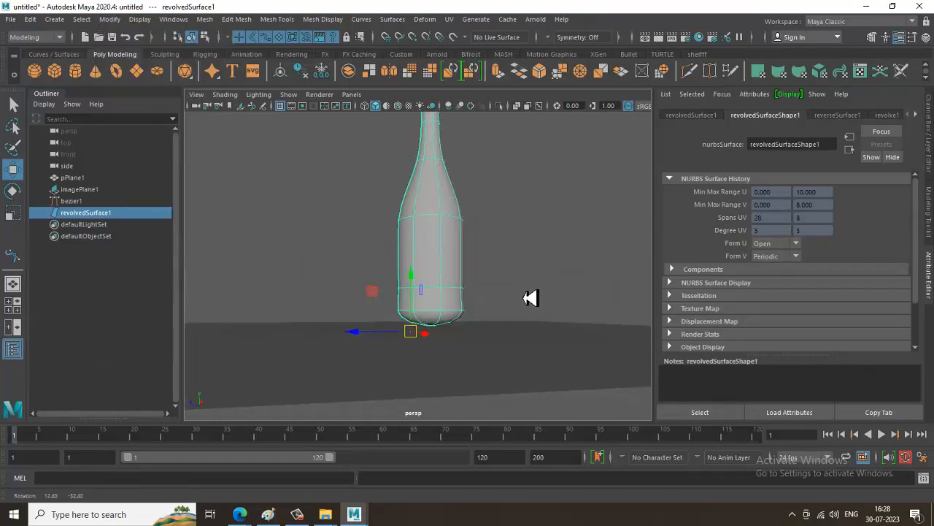
left_click(405, 285)
right_click_drag(405, 285, 326, 230)
left_click_drag(426, 340, 472, 314)
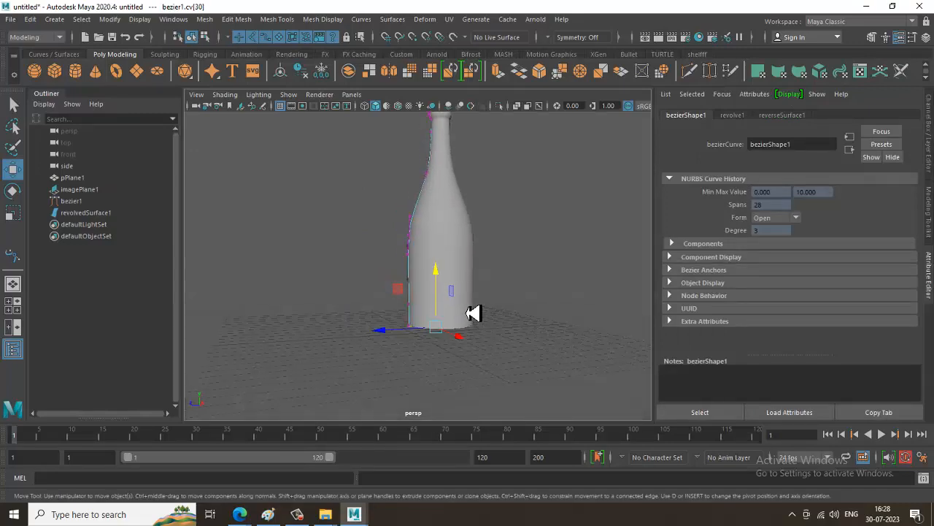
key("space")
key("space")
scroll(471, 246, "up", 5)
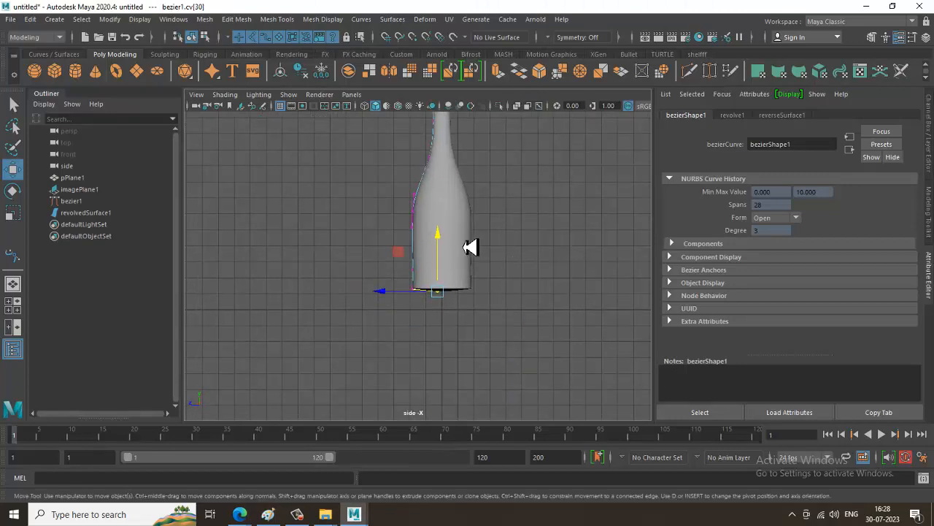
left_click_drag(460, 295, 452, 284)
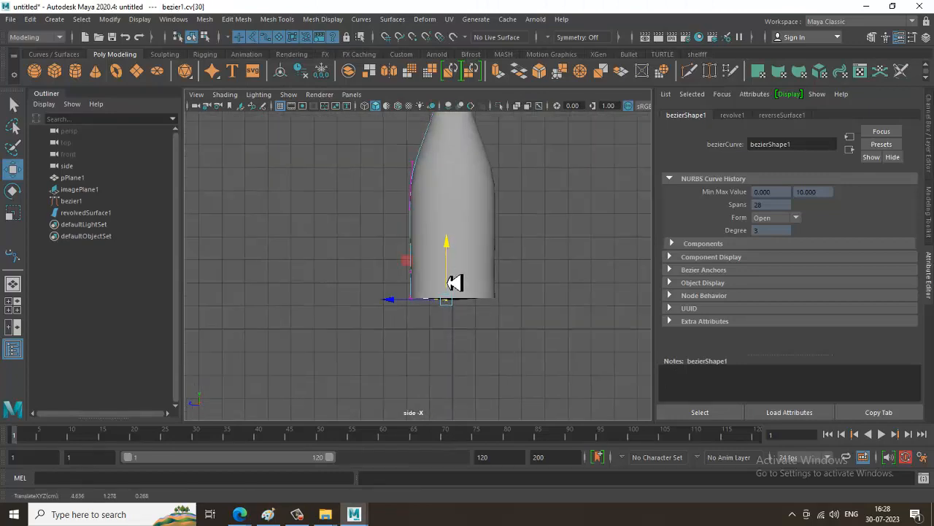
key("space")
key("space")
left_click_drag(494, 233, 460, 220, "alt")
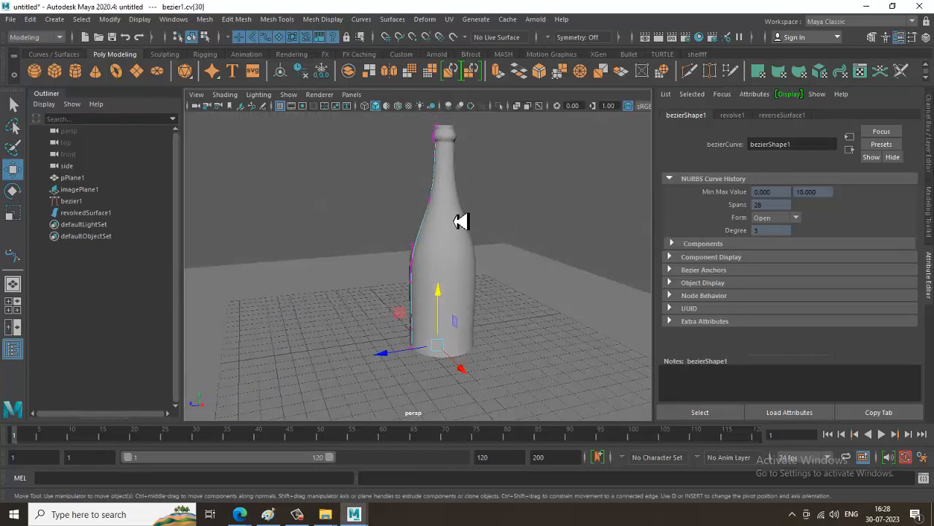
Step: Select the revolved bottle surface in object mode and convert it from NURBS to quad polygons with the conversion settings reset to defaults
right_click_drag(450, 207, 527, 130)
left_click(527, 132)
left_click(463, 231)
left_click_drag(465, 234, 492, 268, "alt")
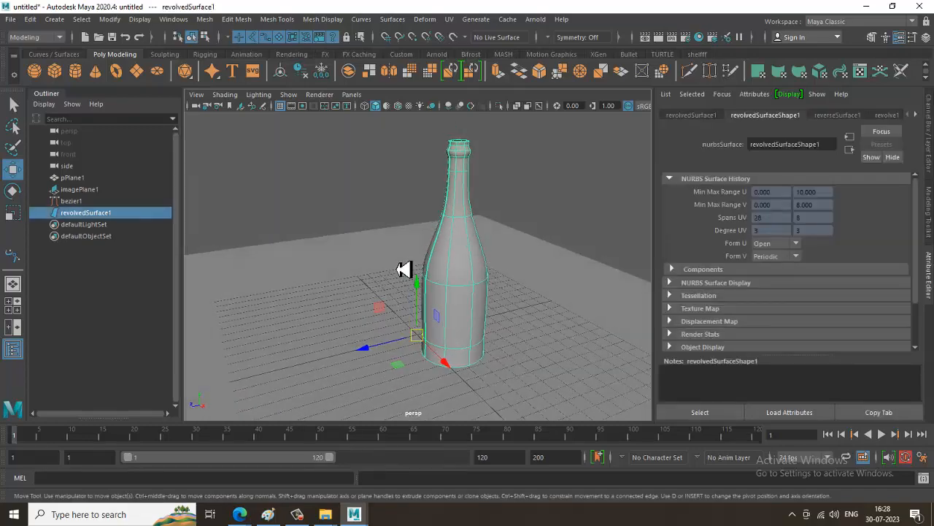
left_click(114, 20)
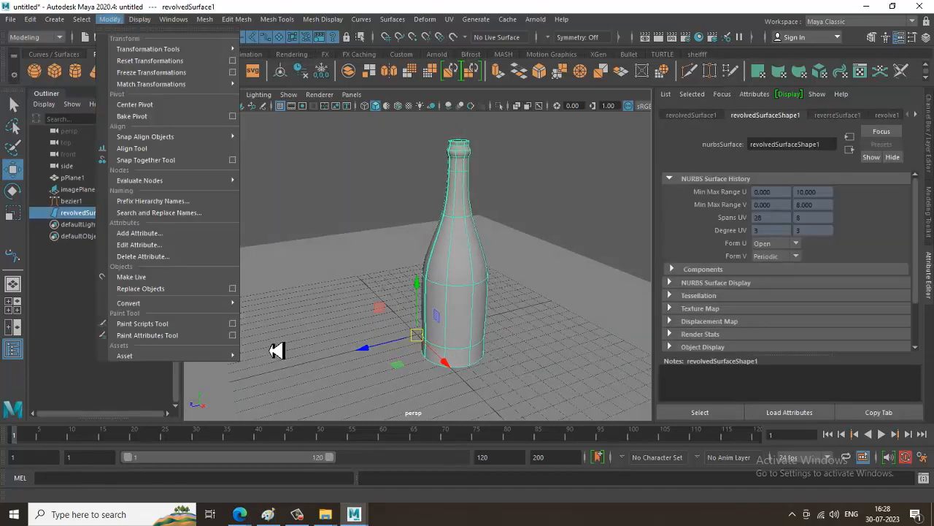
mouse_move(219, 315)
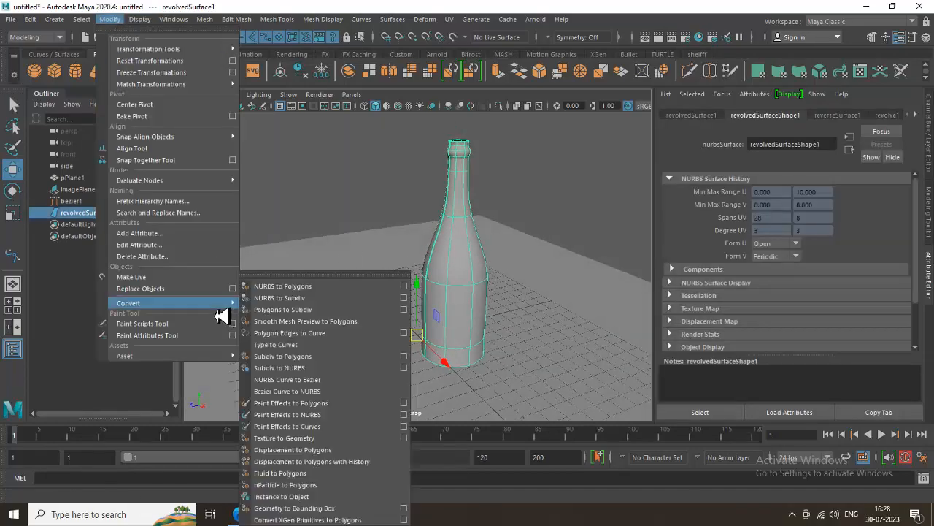
left_click(403, 287)
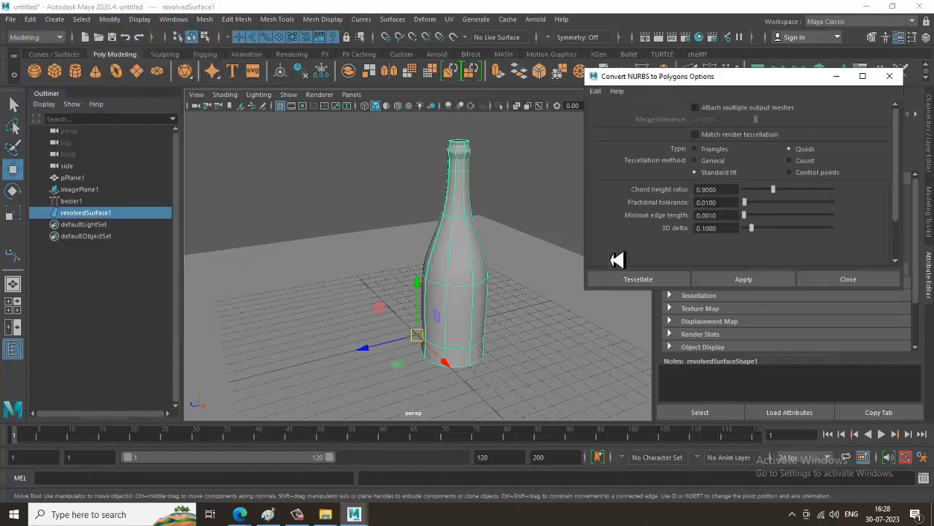
left_click(597, 92)
left_click(613, 119)
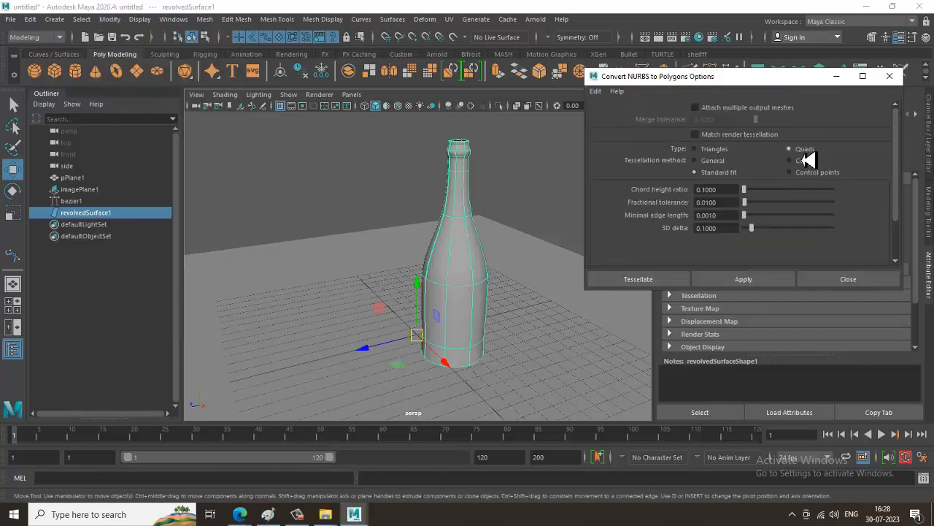
left_click(752, 284)
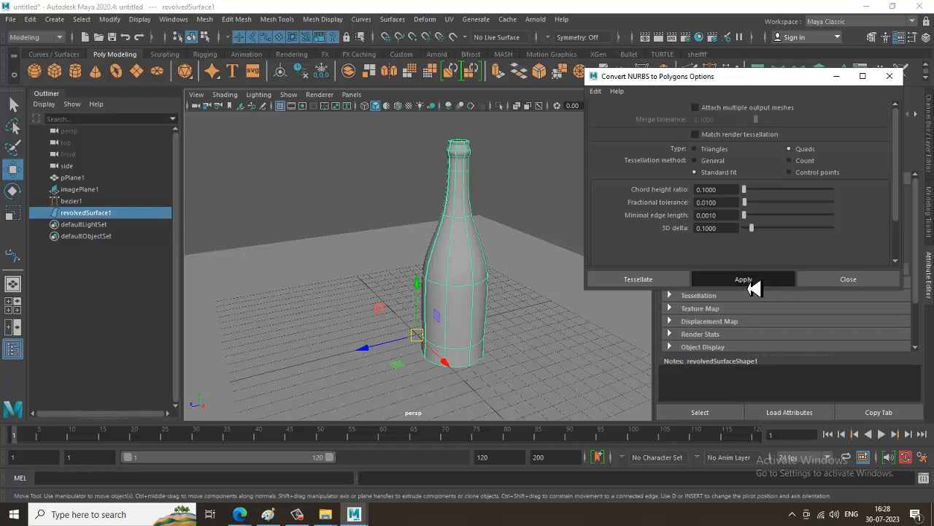
left_click(826, 283)
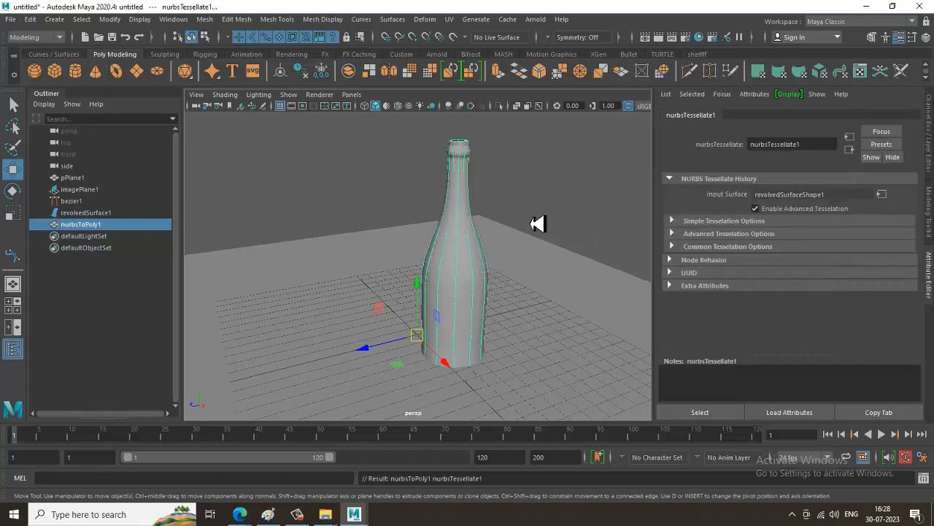
Step: Move the converted polygon bottle about -7.04 along Z, clear of the original revolved surface
left_click(501, 250)
left_click(480, 269)
left_click_drag(393, 347, 487, 333)
key("ctrl+z")
key("ctrl+z")
left_click(440, 263)
key("ctrl+z")
left_click(577, 188)
left_click(487, 286)
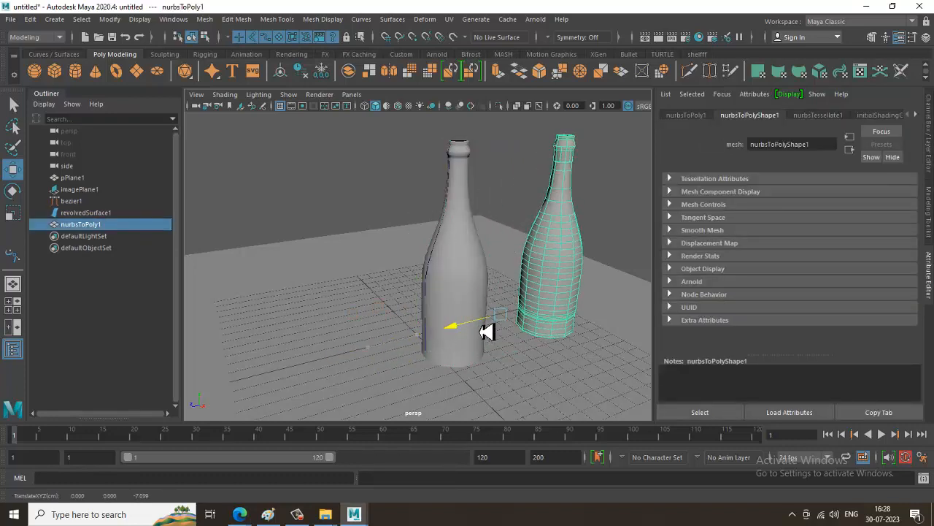
Step: Select the polygon bottle and examine the mesh topology around its neck up close
left_click(467, 258)
left_click(561, 234)
middle_click_drag(568, 210, 466, 288, "alt")
right_click_drag(466, 288, 578, 334, "alt")
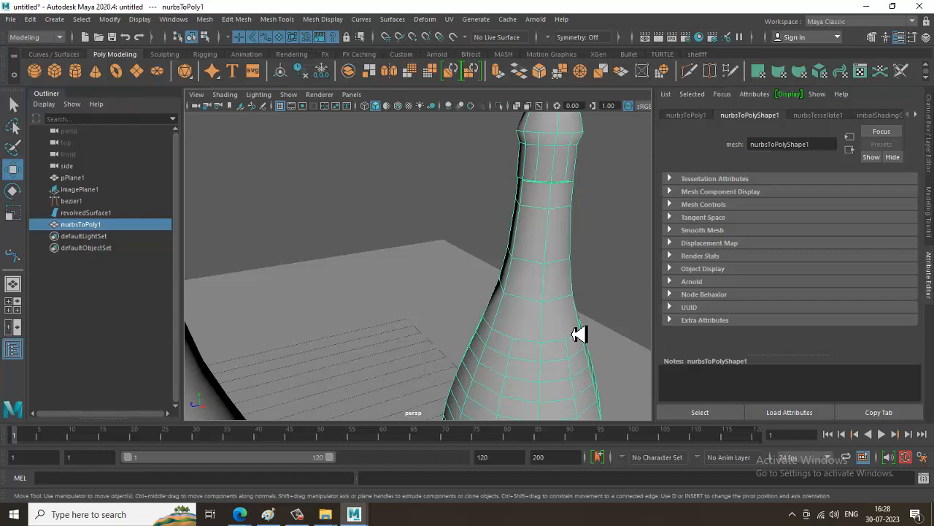
right_click_drag(579, 333, 518, 276, "alt")
left_click_drag(518, 275, 487, 253, "alt")
right_click_drag(486, 253, 513, 319, "alt")
Step: Undo the recent selection changes and the polygon bottle's move along Z
key("ctrl+z")
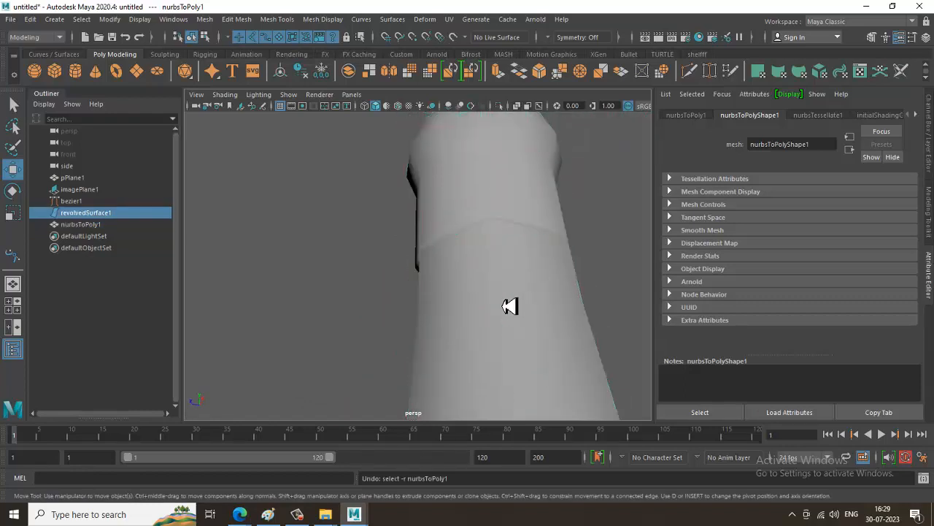
key("ctrl+z")
key("ctrl+z")
key("ctrl+z")
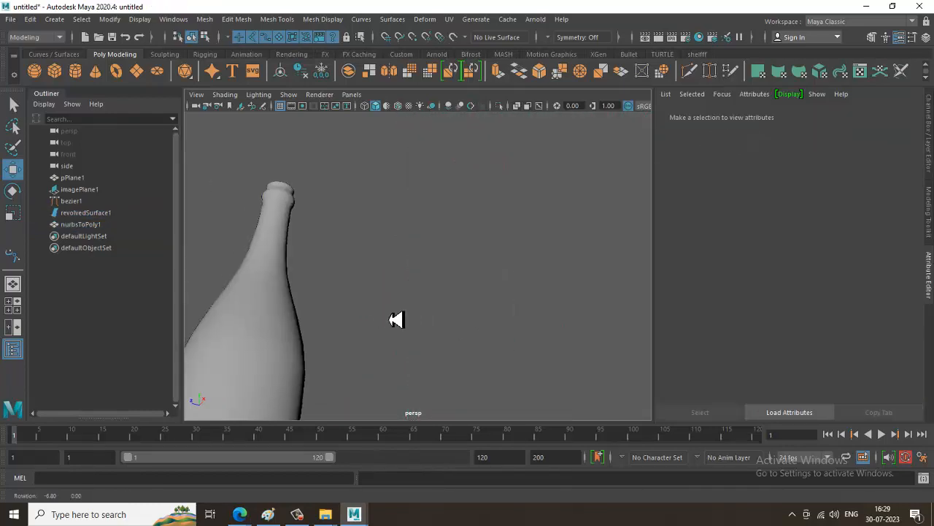
Step: Select the original revolved surface, examine its neck up close, and try moving it about -3.33 along Z
left_click(278, 243)
left_click_drag(279, 243, 319, 254, "alt")
middle_click_drag(263, 207, 365, 236, "alt")
left_click_drag(379, 249, 438, 327, "alt")
middle_click_drag(438, 326, 462, 238, "alt")
right_click_drag(462, 238, 567, 346, "alt")
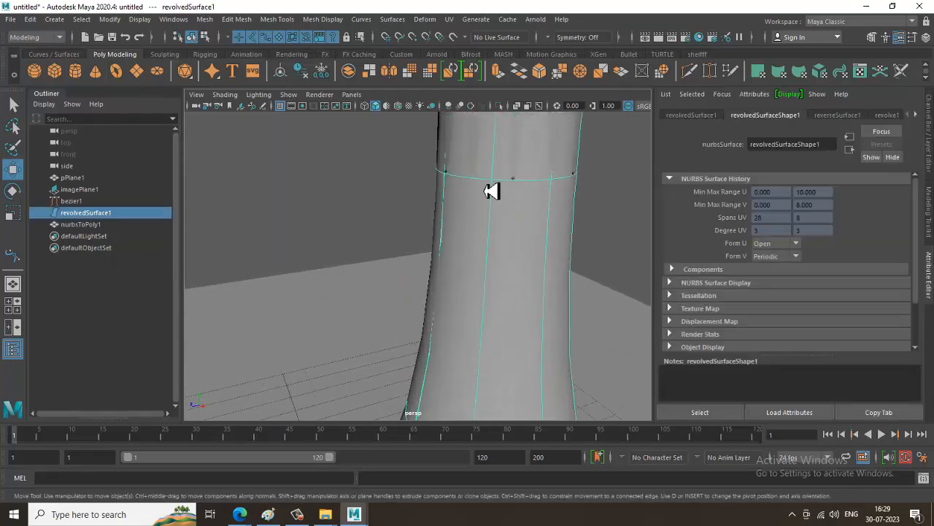
right_click_drag(476, 125, 579, 98)
scroll(582, 343, "down", 5)
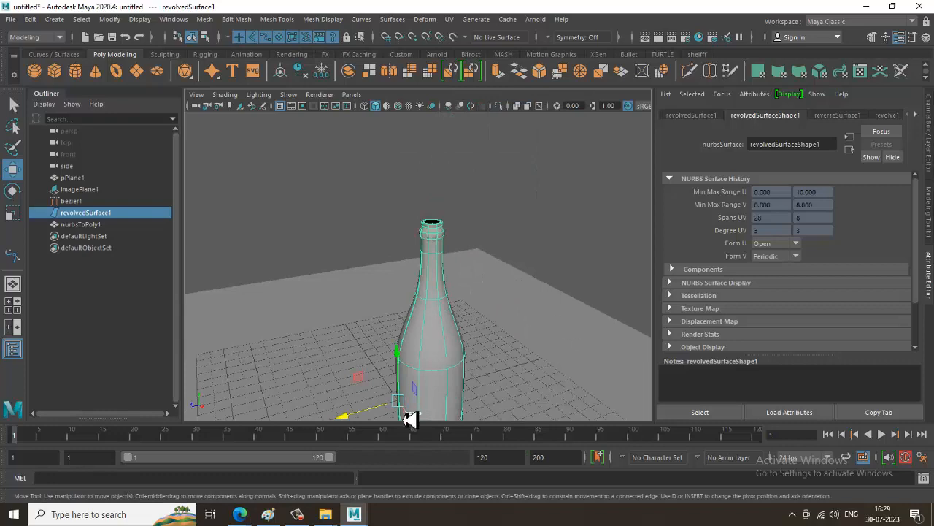
left_click_drag(370, 420, 468, 372)
key("ctrl+z")
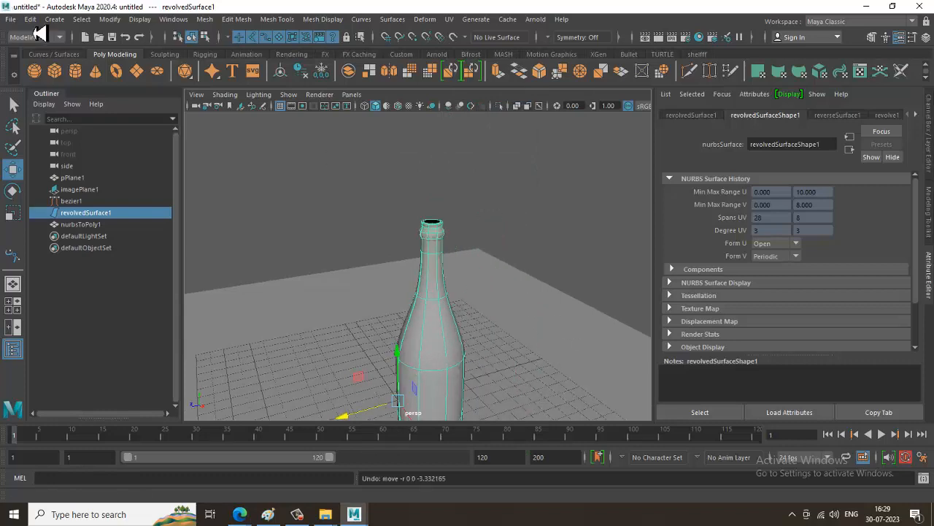
Step: Convert the selected revolved surface from NURBS to polygons a second time
left_click(108, 20)
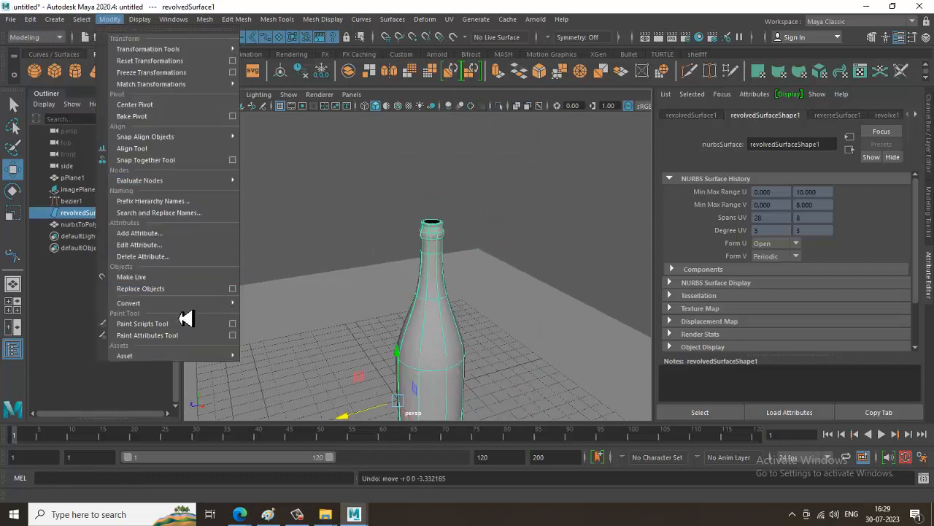
mouse_move(229, 302)
left_click(332, 299)
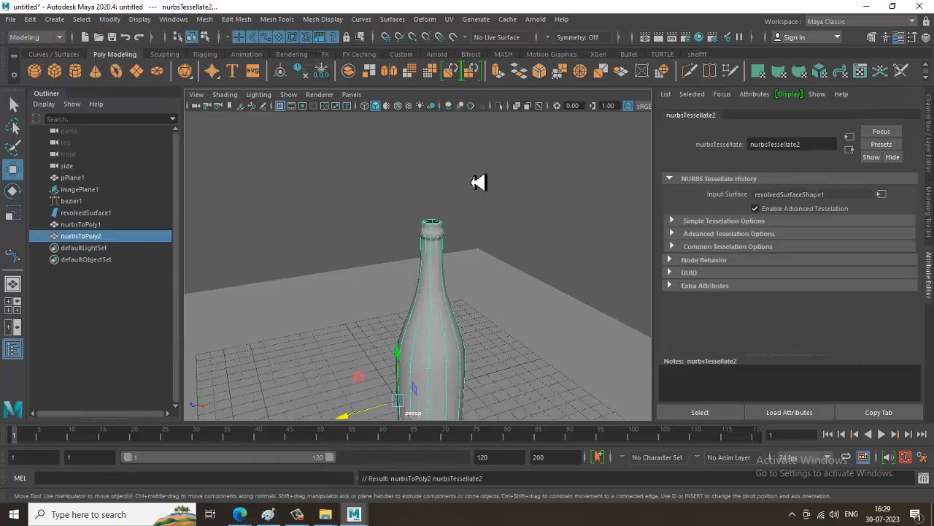
Step: Try moving the revolved surface along Z away from its profile curve
left_click(478, 182)
left_click(392, 409)
left_click_drag(392, 409, 430, 387)
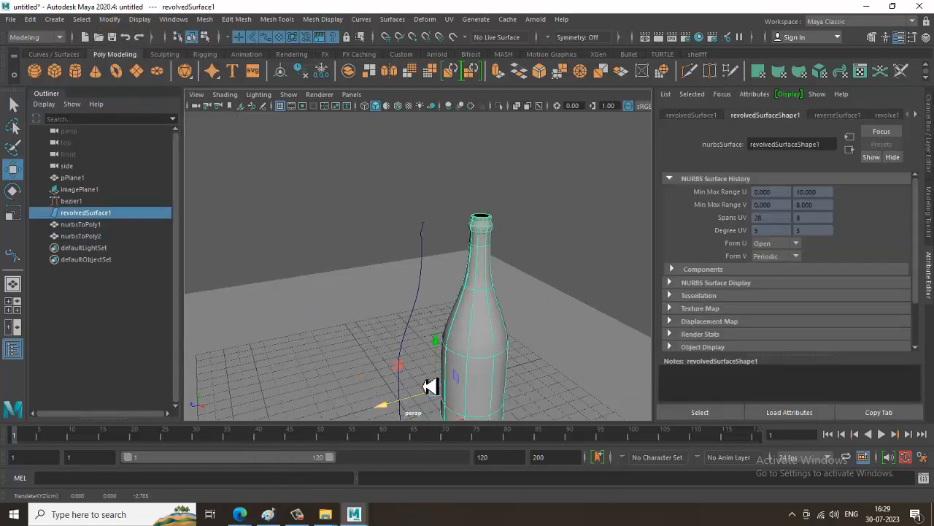
key("ctrl+z")
Step: Select the second polygon bottle and move it along Z, clear of the original surface
left_click(513, 151)
left_click(430, 262)
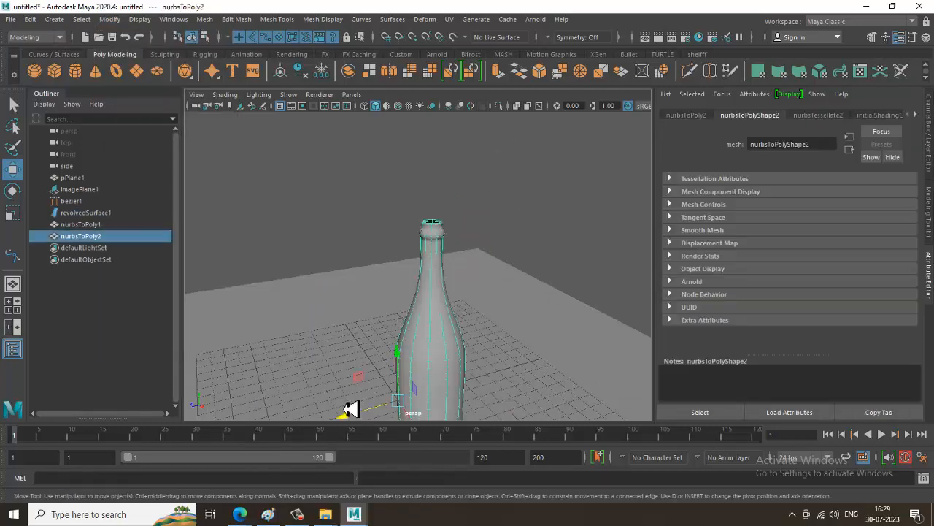
left_click_drag(364, 418, 465, 253)
Step: Select the extra vertical edges around the upper neck collar of the second polygon bottle and delete them
right_click_drag(466, 253, 532, 258, "alt")
left_click_drag(533, 258, 475, 236, "alt")
right_click_drag(475, 235, 508, 255, "alt")
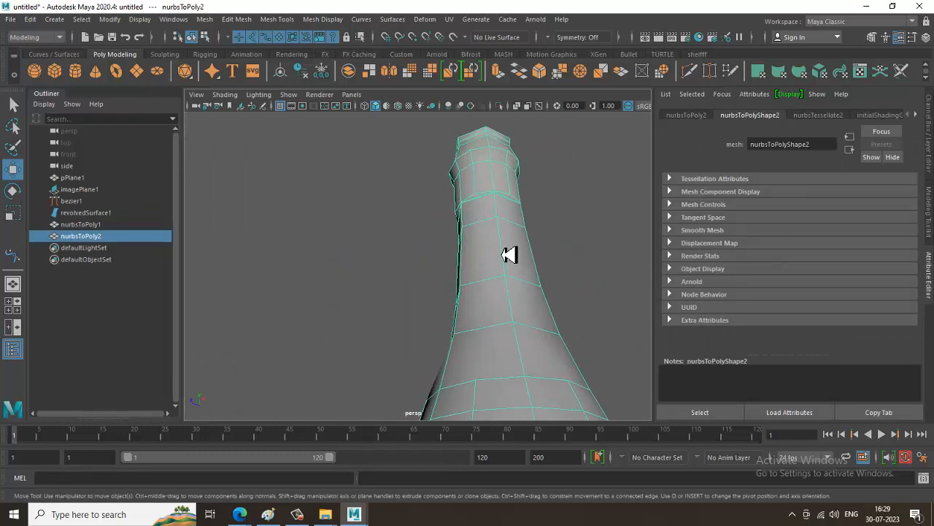
left_click_drag(509, 254, 476, 281, "alt")
right_click_drag(476, 281, 509, 289, "alt")
left_click_drag(509, 290, 453, 178, "alt")
right_click_drag(454, 178, 452, 145)
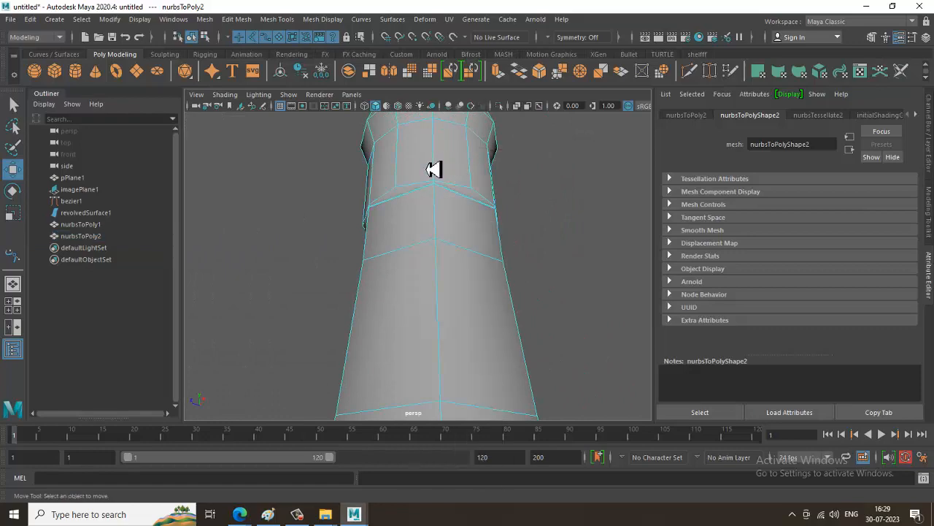
left_click(401, 169)
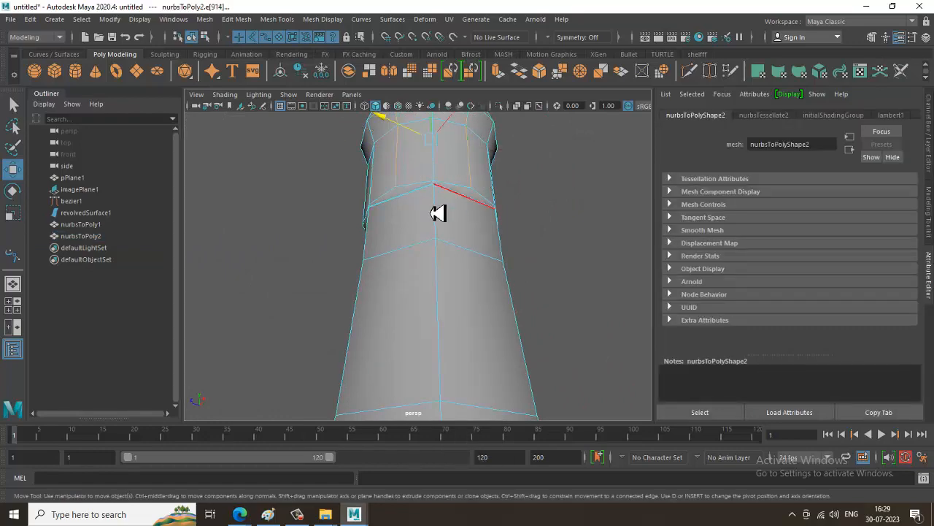
left_click_drag(438, 213, 514, 250, "alt")
middle_click_drag(329, 165, 393, 220, "alt")
left_click(383, 212, "shift")
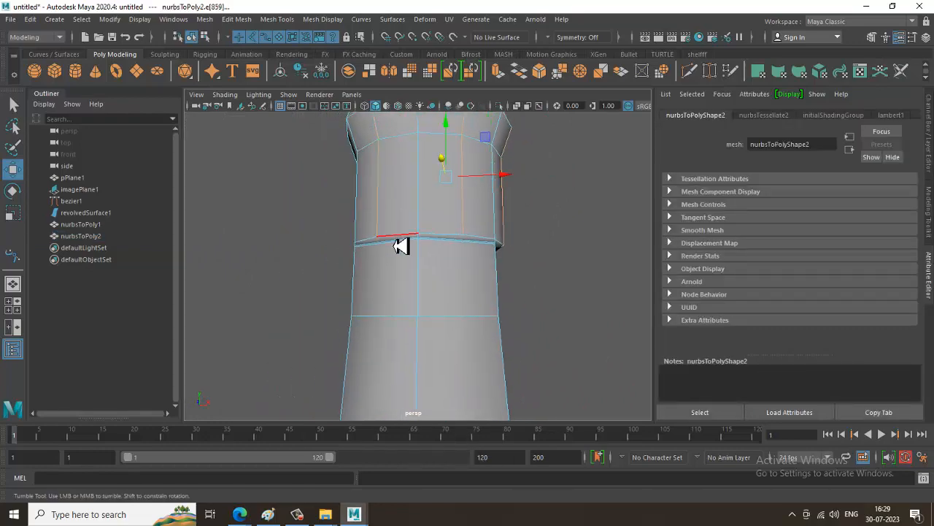
left_click_drag(401, 246, 479, 235, "alt")
left_click_drag(309, 202, 372, 203, "alt")
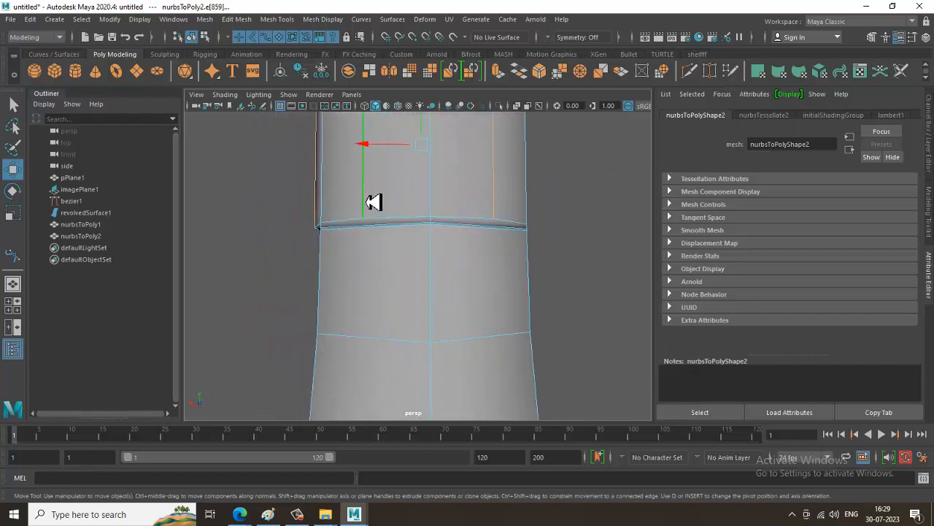
key("Delete")
Step: Examine the cleaned neck from several angles, previewing the mesh smoothed and then returning it to the unsmoothed display
right_click_drag(384, 210, 343, 191, "alt")
left_click_drag(343, 192, 477, 238, "alt")
right_click_drag(477, 238, 562, 363, "alt")
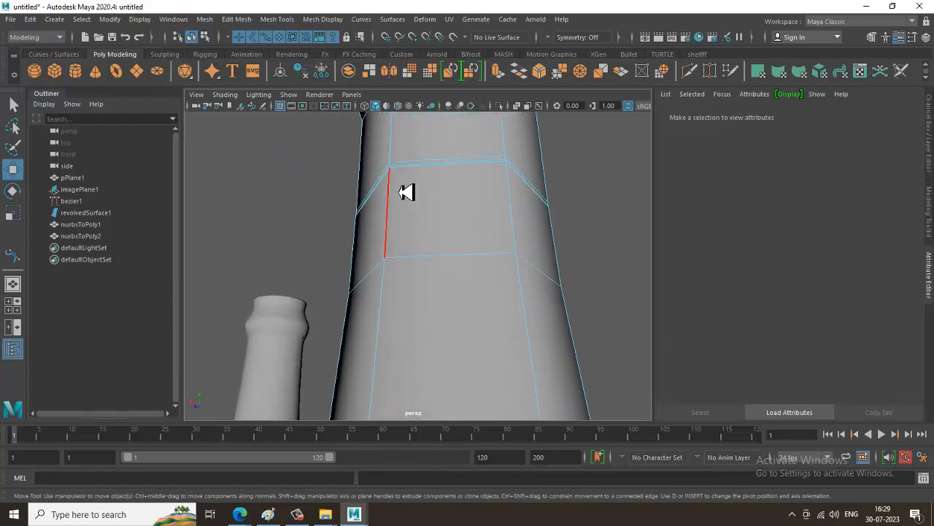
mouse_move(407, 192)
right_mouse_down("alt")
mouse_move(428, 204)
mouse_move(417, 197)
right_mouse_up("alt")
key("3")
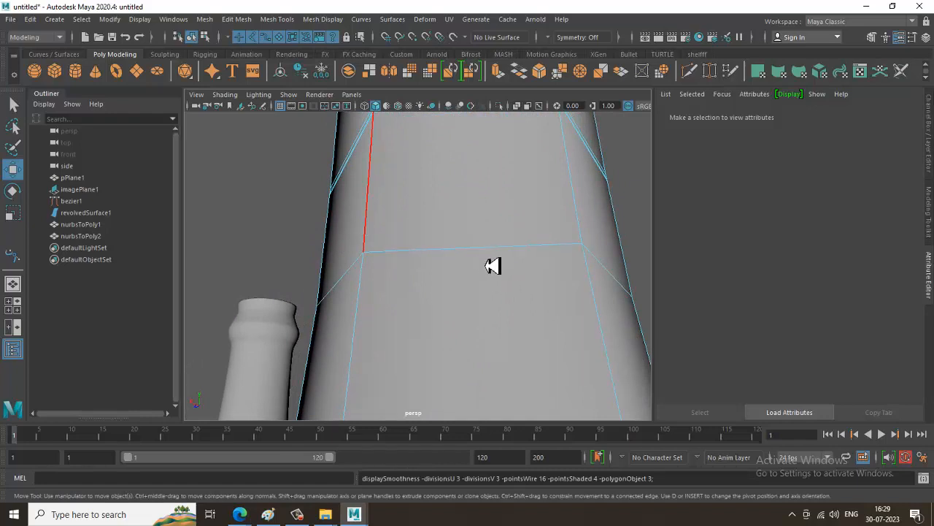
right_click_drag(527, 289, 525, 290, "alt")
left_click_drag(526, 290, 477, 309, "alt")
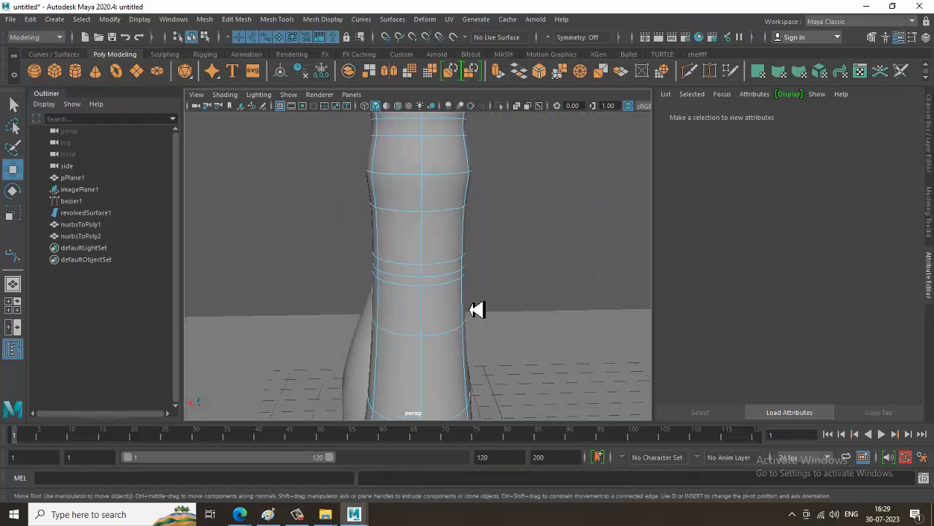
right_click_drag(514, 203, 503, 295, "alt")
key("1")
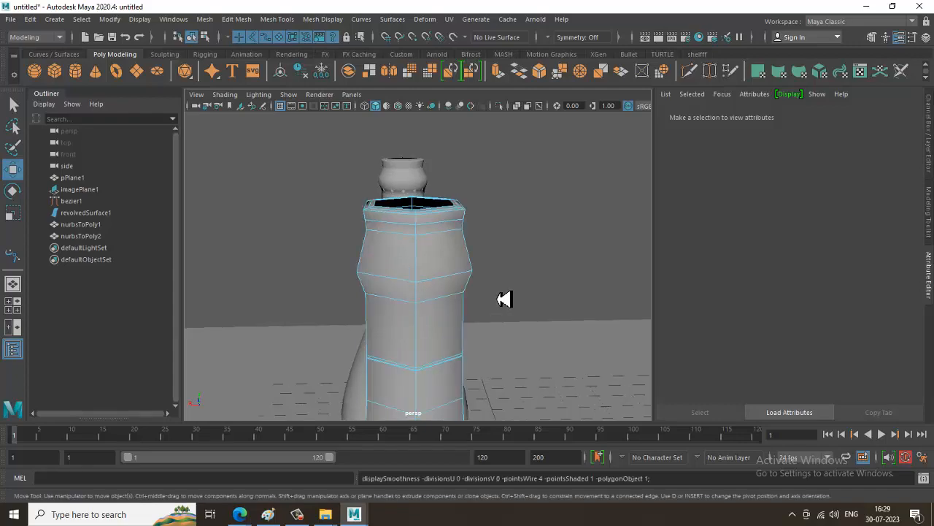
left_click_drag(503, 299, 457, 267, "alt")
Step: Bevel the horizontal edge loop around the widest part of the second bottle's collar with a fraction of 0.5 and 4 segments
key("space")
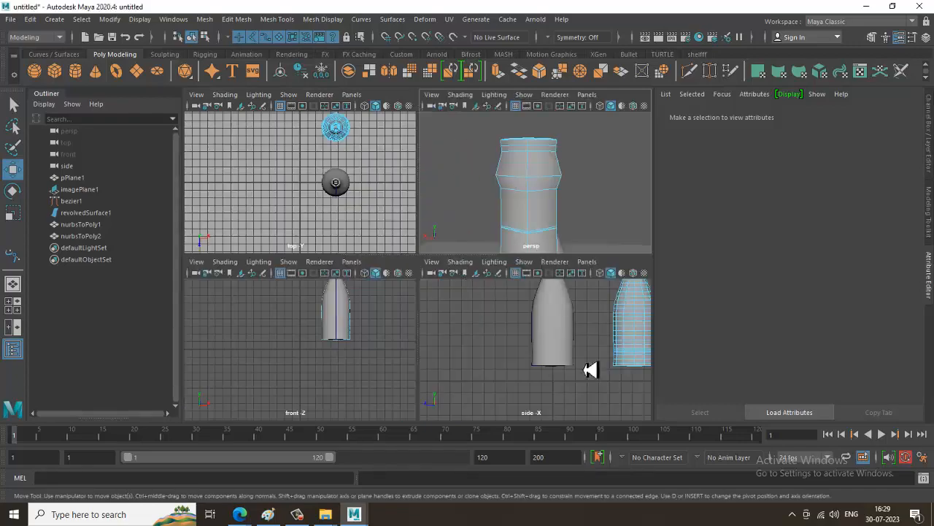
key("space")
left_click_drag(478, 192, 434, 233, "alt")
right_click_drag(435, 192, 438, 110)
left_click(439, 282)
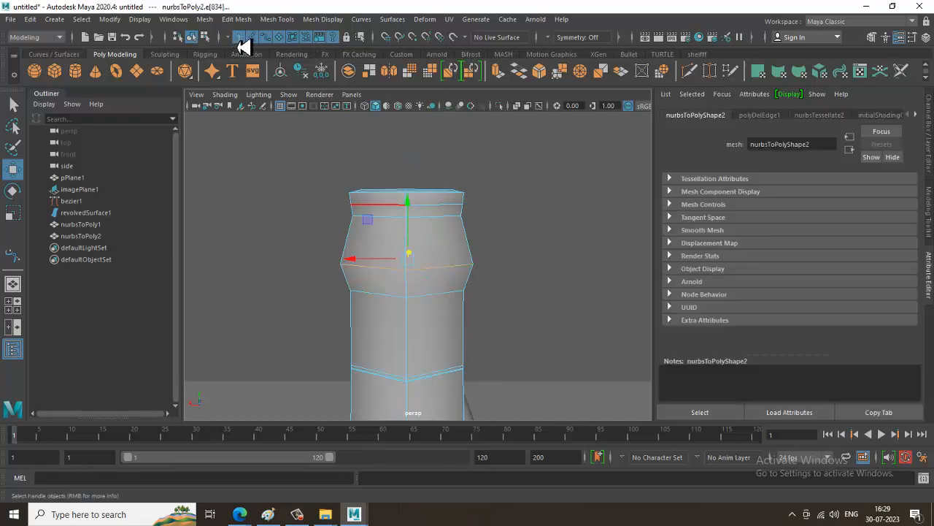
left_click(236, 19)
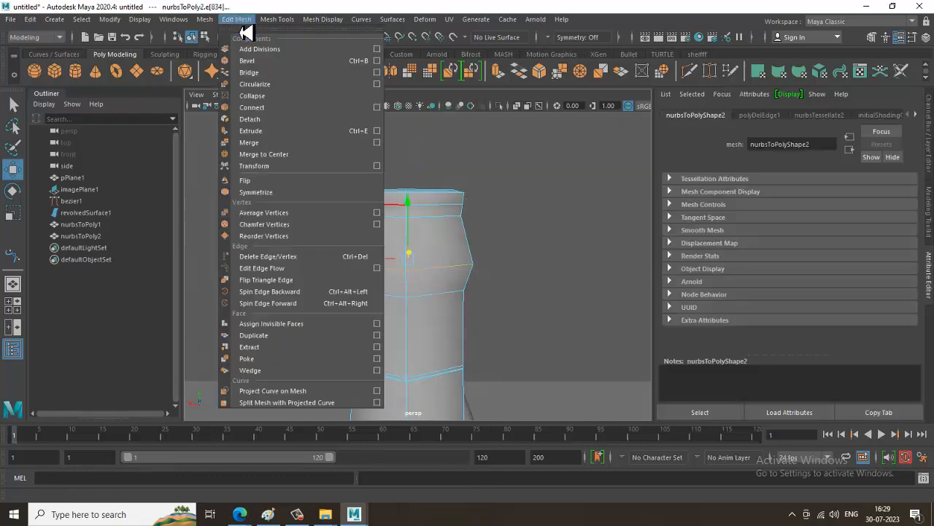
left_click(284, 63)
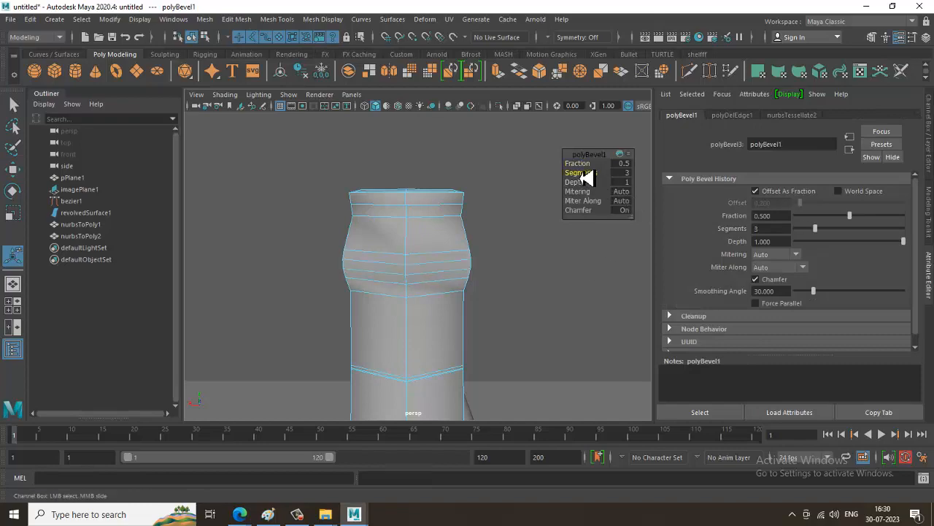
left_click_drag(387, 267, 410, 318, "alt")
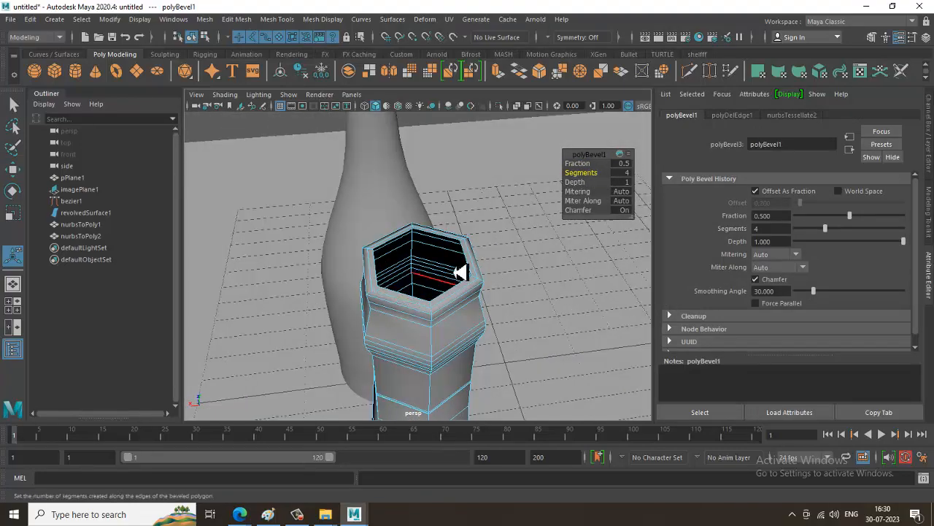
Step: Return the bottle to object mode and examine its neck, shoulder and body wireframe from several angles
key("w")
right_click_drag(455, 192, 575, 73)
left_click_drag(460, 281, 448, 201, "alt")
right_click_drag(448, 200, 396, 188, "alt")
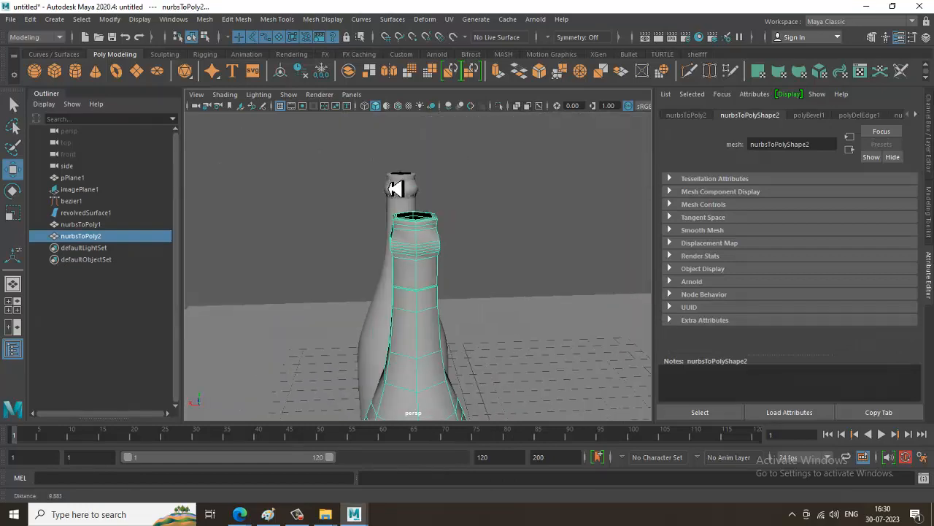
middle_click_drag(473, 298, 458, 223, "alt")
left_click_drag(458, 223, 476, 206, "alt")
middle_click_drag(453, 215, 443, 187, "alt")
left_click_drag(388, 253, 403, 277, "alt")
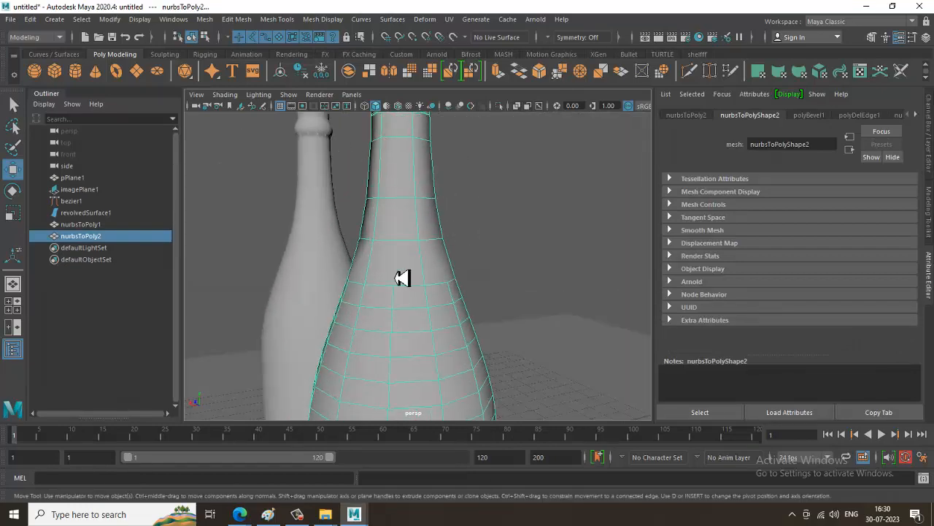
right_click_drag(414, 160, 365, 145, "alt")
left_click_drag(365, 145, 415, 219, "alt")
Step: Select one of the tightly spaced horizontal edge loops near the base of the second bottle and delete it
right_click_drag(405, 242, 403, 195)
middle_click_drag(386, 370, 400, 272, "alt")
left_click_drag(424, 307, 444, 282, "alt")
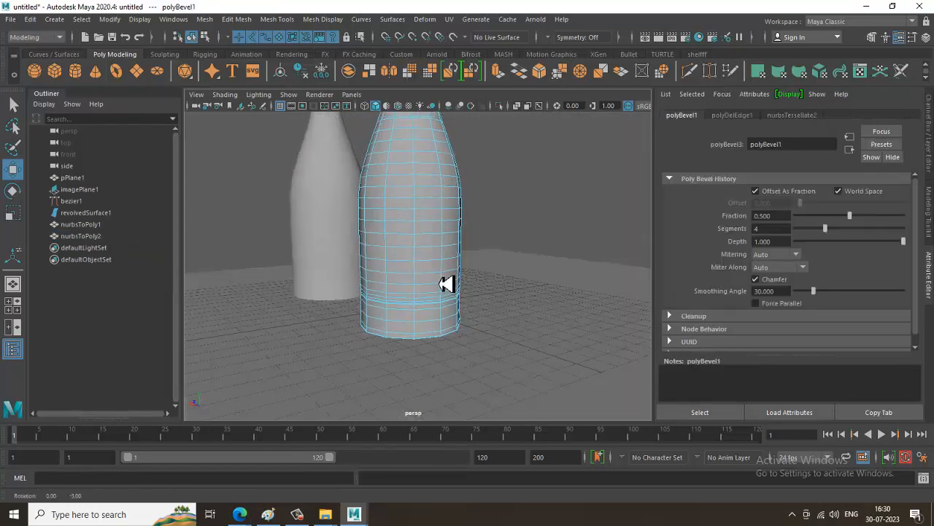
right_click_drag(445, 282, 498, 360, "alt")
right_click_drag(398, 288, 430, 317, "alt")
middle_click_drag(430, 317, 422, 285, "alt")
right_click_drag(401, 245, 429, 252, "alt")
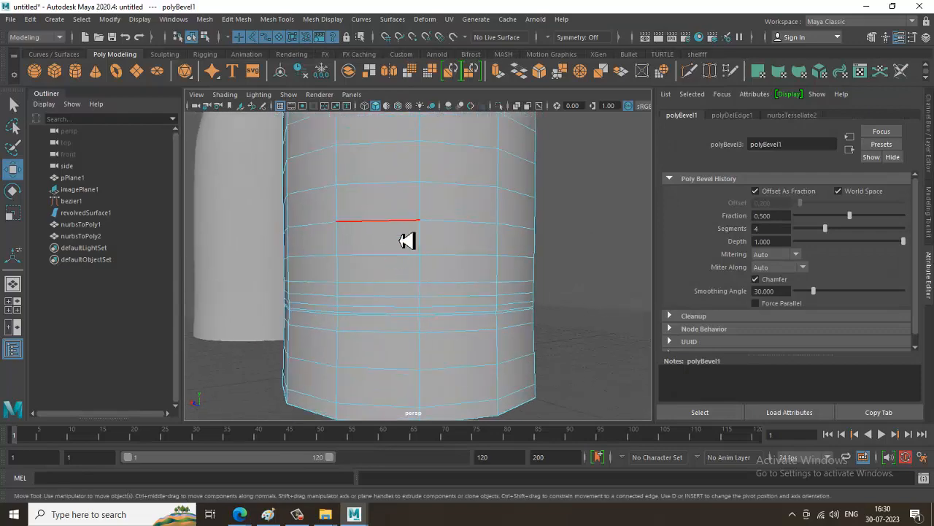
right_click_drag(401, 192, 443, 281)
left_click(373, 292)
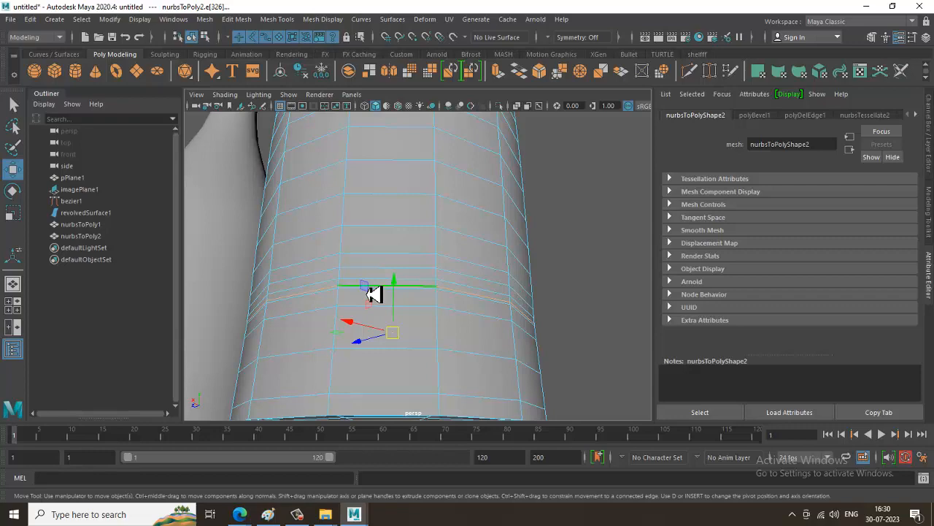
key("Delete")
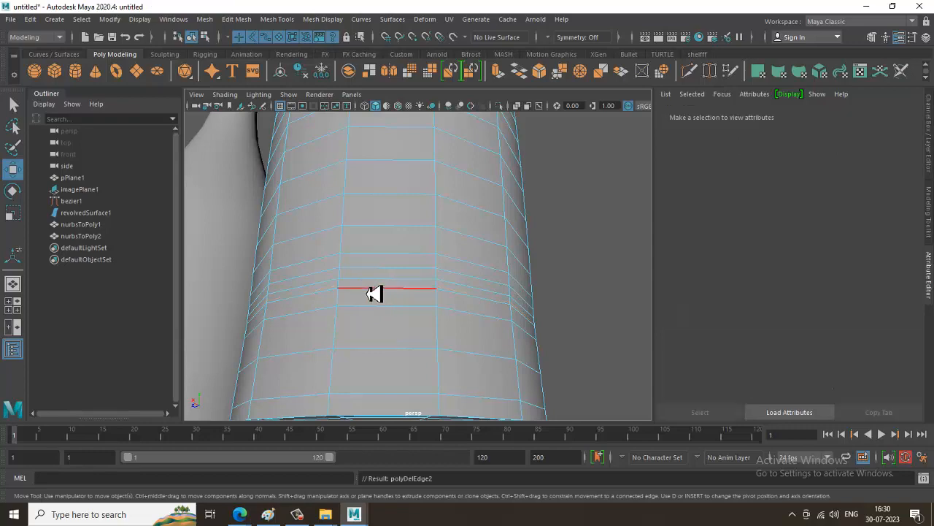
Step: Examine the second bottle's mesh from the base up to the neck opening
scroll(516, 258, "down", 5)
left_click_drag(516, 258, 501, 265, "alt")
middle_click_drag(450, 232, 430, 319, "alt")
scroll(436, 276, "up", 1)
left_click_drag(430, 319, 426, 332, "alt")
scroll(423, 292, "up", 2)
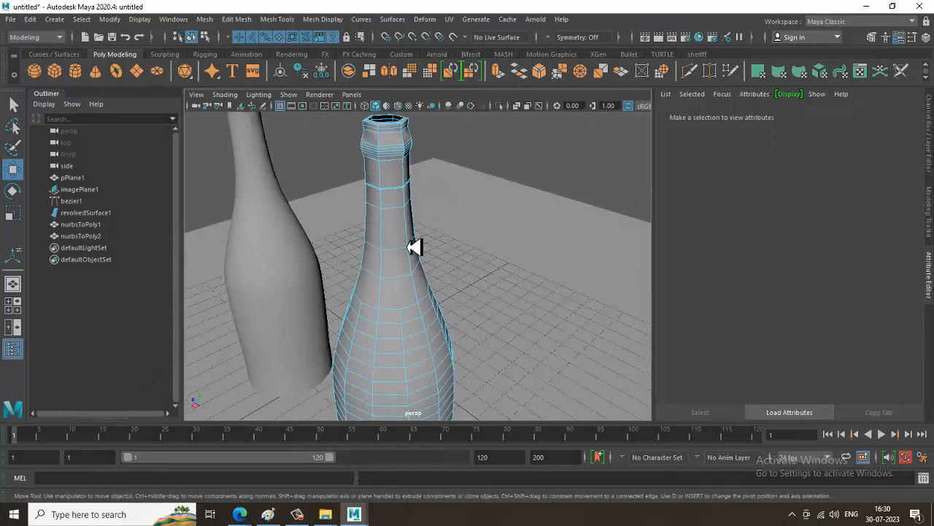
left_click_drag(469, 295, 430, 241, "alt")
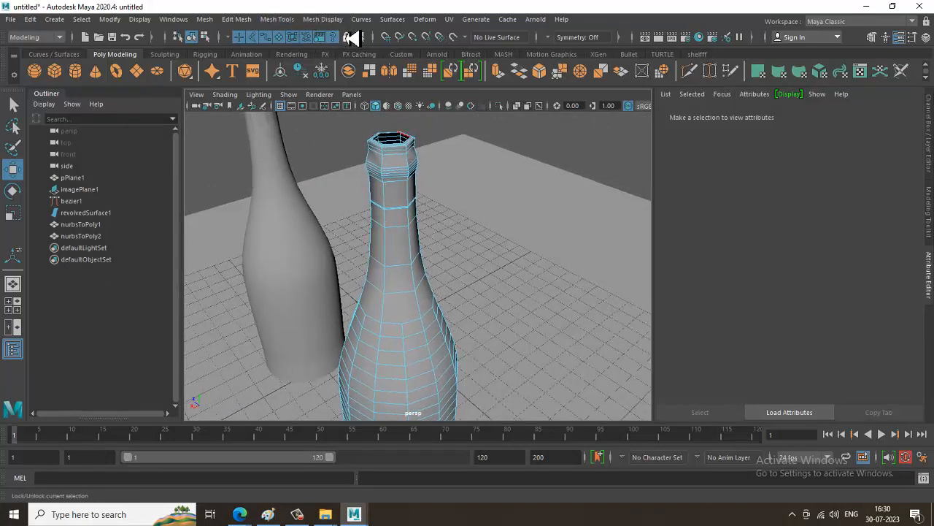
left_click(281, 19)
left_click(319, 116)
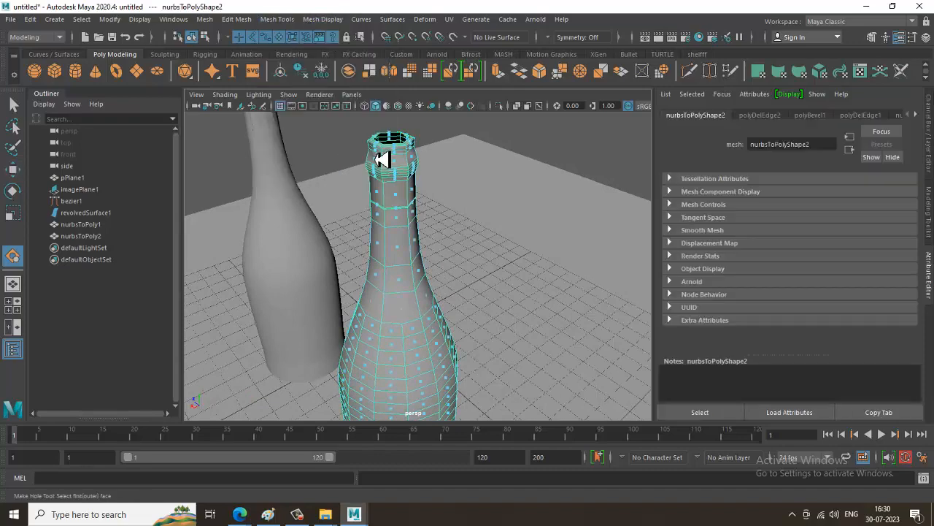
key("w")
right_click_drag(395, 159, 461, 138)
left_click(520, 137)
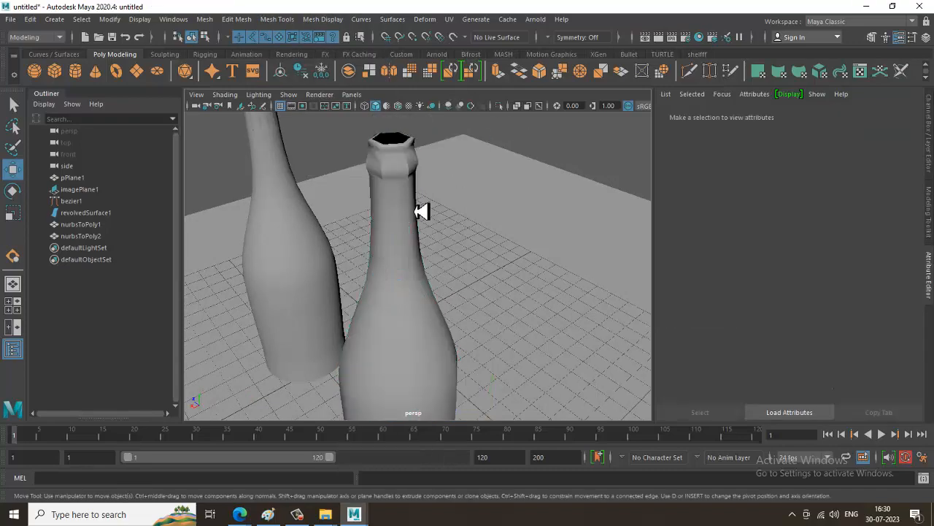
Step: Insert six vertical edge loops around the second bottle's neck, one through each wide column of faces from the rim to the shoulder
left_click(411, 211)
left_click(284, 20)
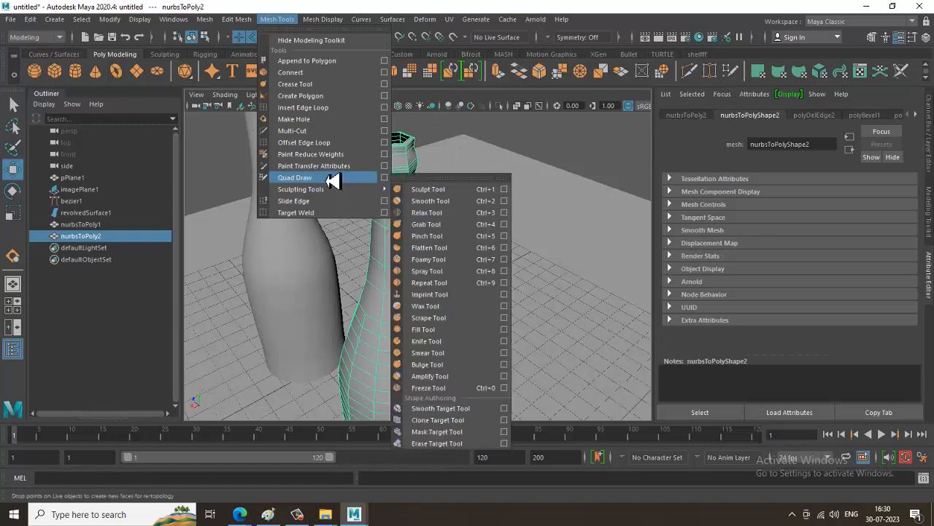
left_click(325, 106)
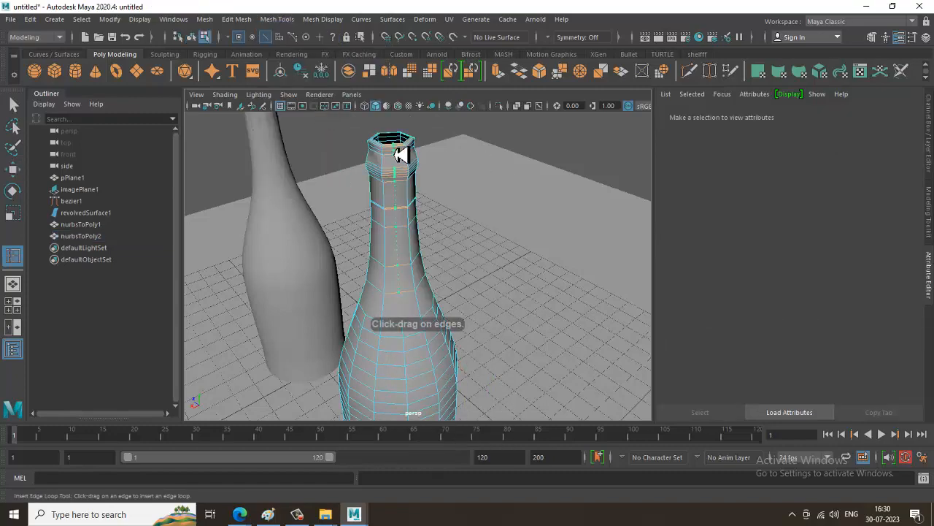
left_click(395, 155)
left_click_drag(398, 217, 513, 211, "alt")
left_click(455, 209)
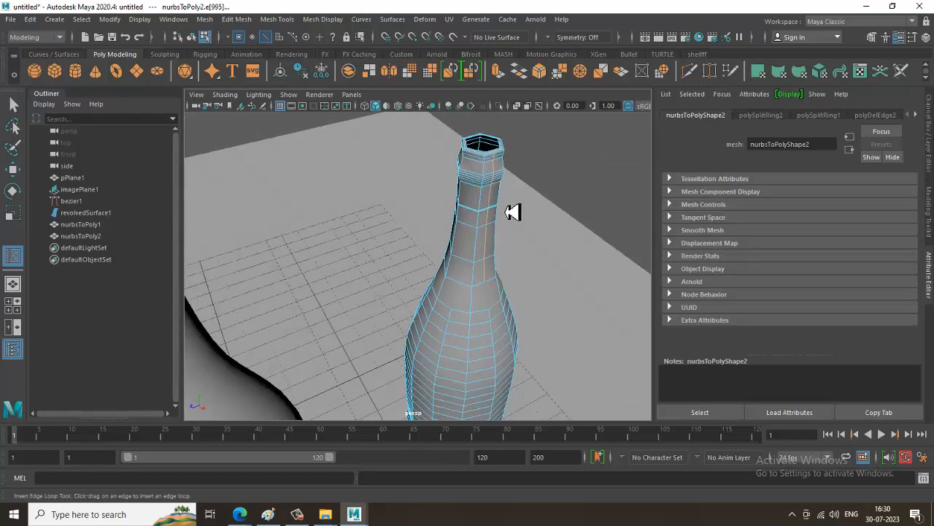
left_click(480, 160)
left_click_drag(480, 161, 453, 188, "alt")
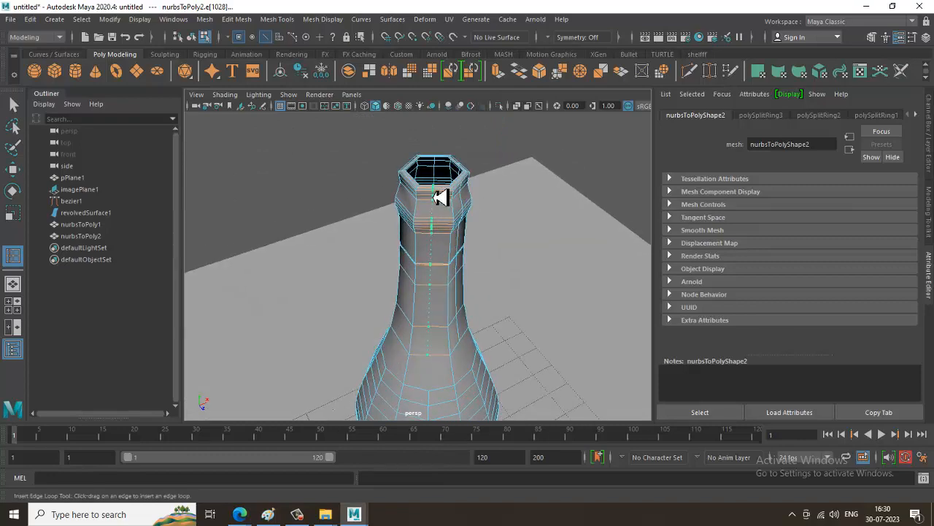
left_click_drag(441, 214, 516, 229, "alt")
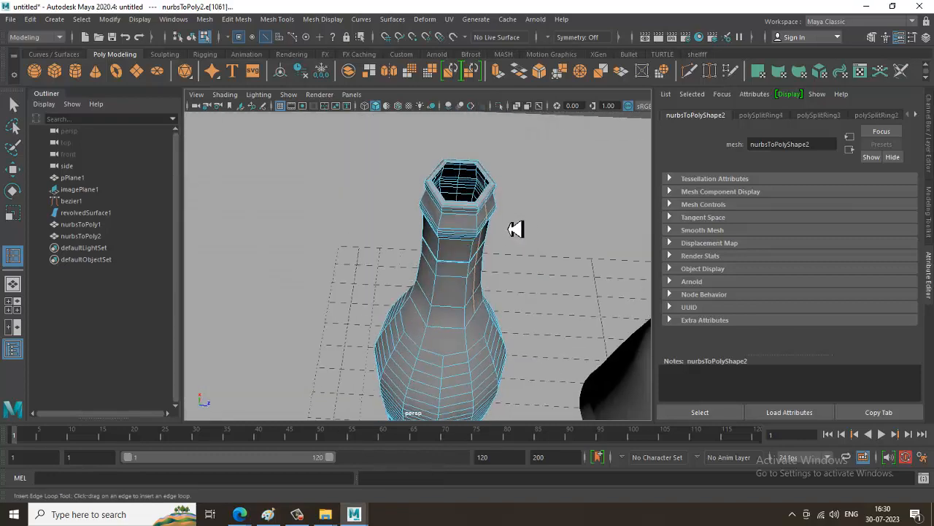
left_click(467, 210)
left_click_drag(467, 210, 448, 213, "alt")
left_click_drag(496, 298, 480, 236, "alt")
key("w")
Step: Use Multi-Cut to extend the first inserted neck edges down to the matching vertices on the bottle's shoulder
scroll(480, 236, "up", 3)
middle_click_drag(480, 236, 422, 235, "alt")
left_click(286, 20)
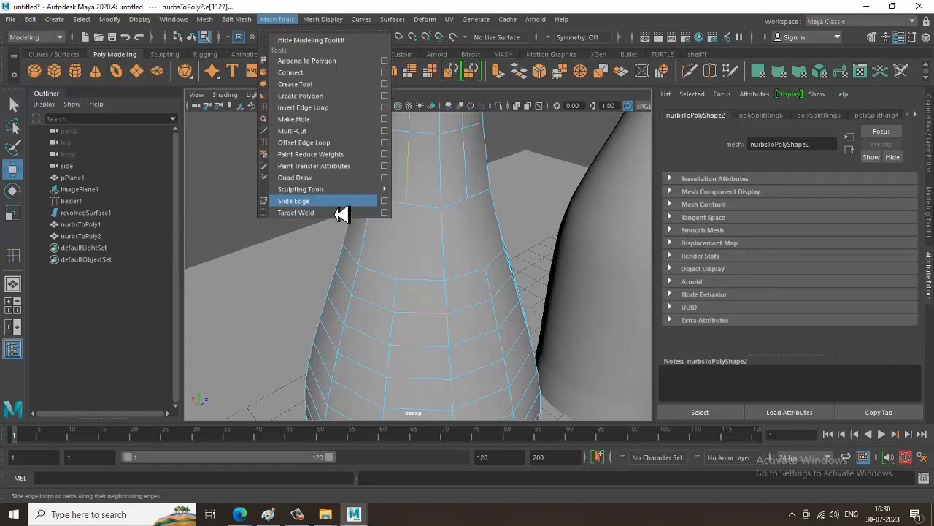
left_click(332, 132)
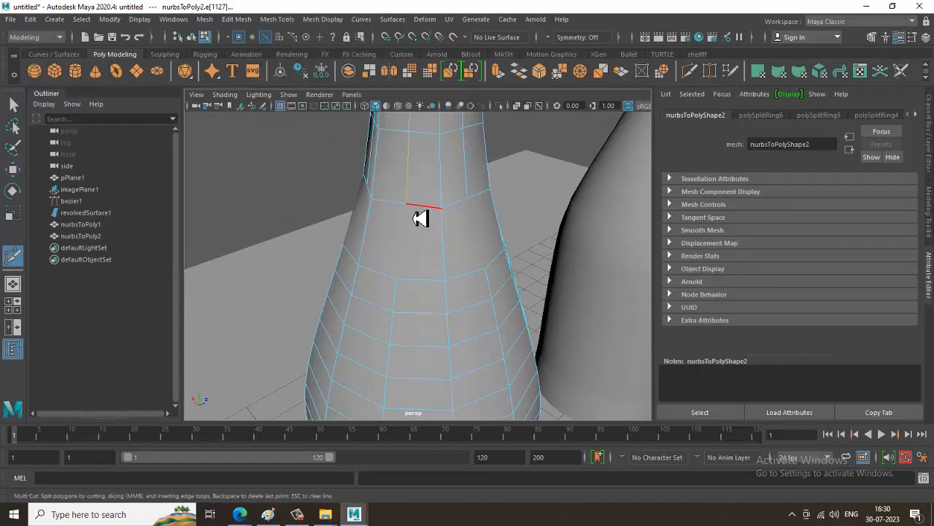
right_click(401, 281)
left_click(489, 189)
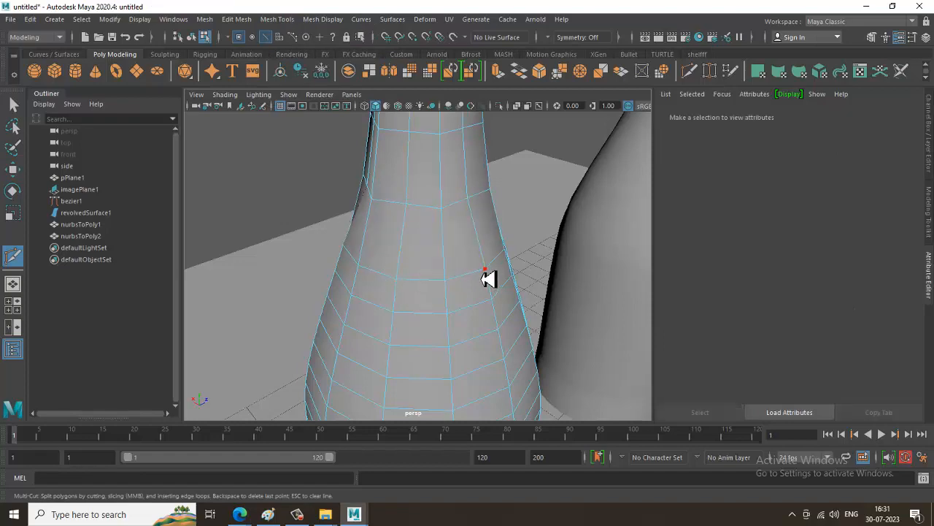
Step: Continue around the shoulder with Multi-Cut, connecting the lower ends of the next inserted edges to the vertices of the ring below
left_click_drag(487, 278, 264, 222, "alt")
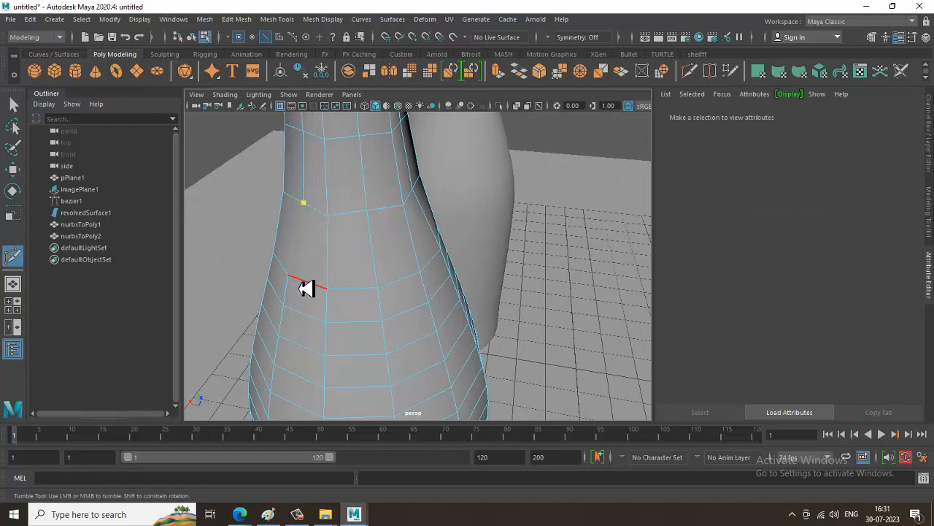
scroll(496, 268, "down", 5)
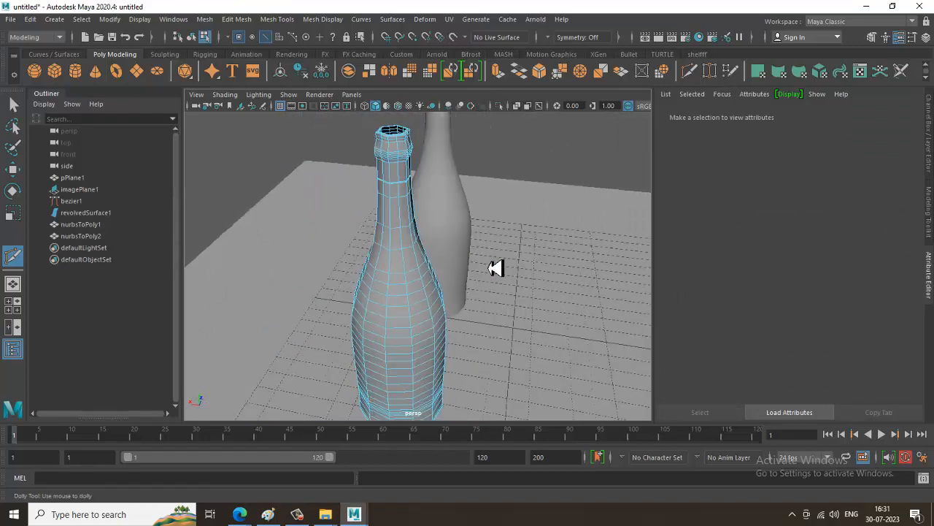
mouse_move(496, 267)
left_mouse_down("alt")
mouse_move(453, 267)
mouse_move(500, 251)
left_mouse_up("alt")
scroll(478, 265, "up", 3)
scroll(500, 250, "up", 2)
middle_click_drag(500, 250, 502, 245, "alt")
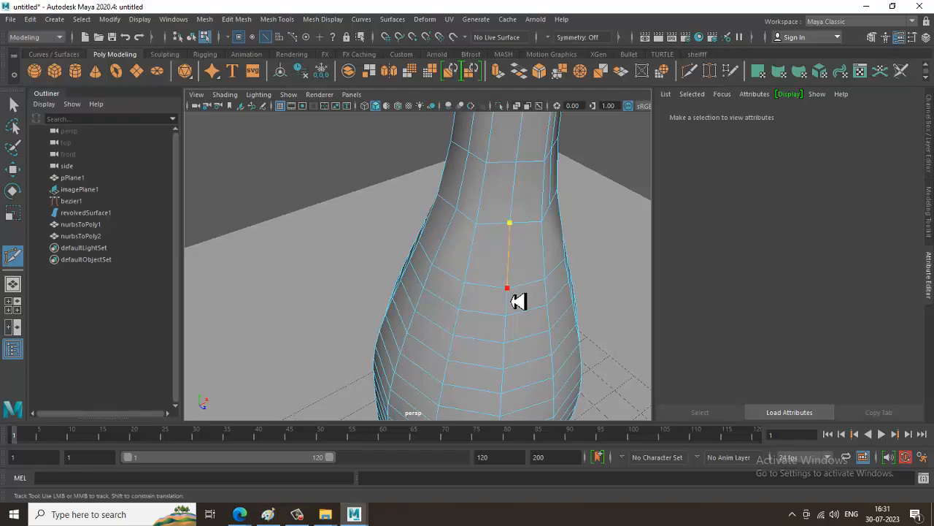
left_click_drag(568, 264, 538, 292, "alt")
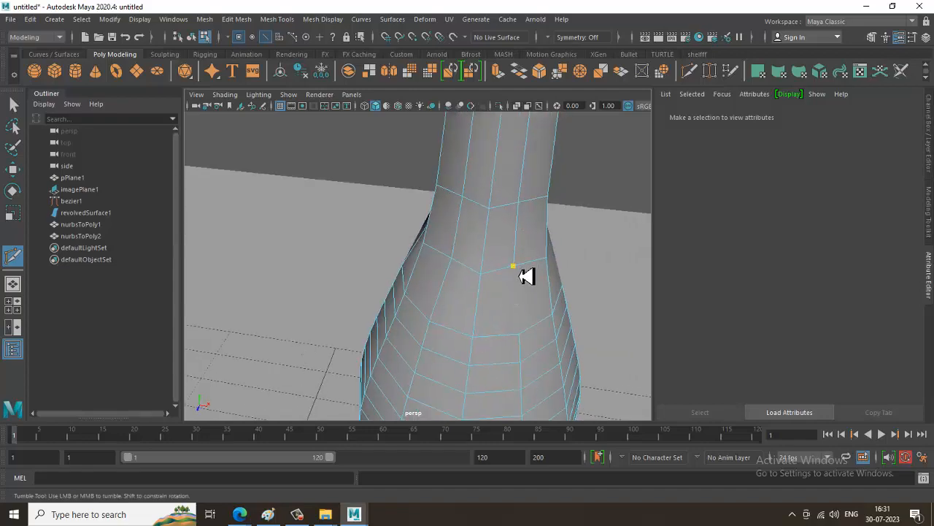
left_click(524, 338)
right_click(526, 337)
Step: Cut the last missing vertical edge across the shoulder, then return the bottle to object mode and clear the selection
scroll(529, 337, "down", 4)
left_click_drag(590, 336, 479, 336, "alt")
middle_click_drag(479, 336, 470, 314, "alt")
left_click(402, 264)
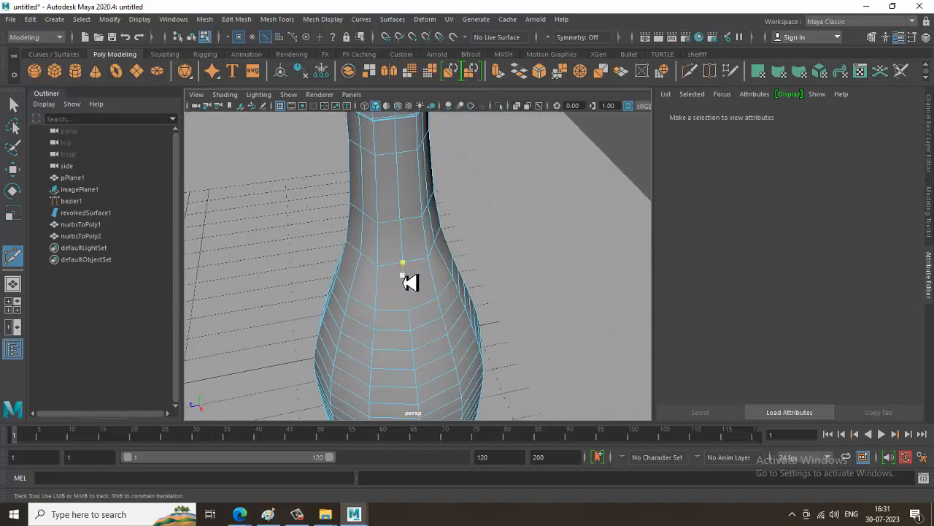
left_click(410, 315)
right_click(411, 317)
scroll(418, 317, "down", 5)
left_click_drag(540, 319, 449, 287, "alt")
right_click_drag(483, 145, 485, 146)
left_click(498, 190)
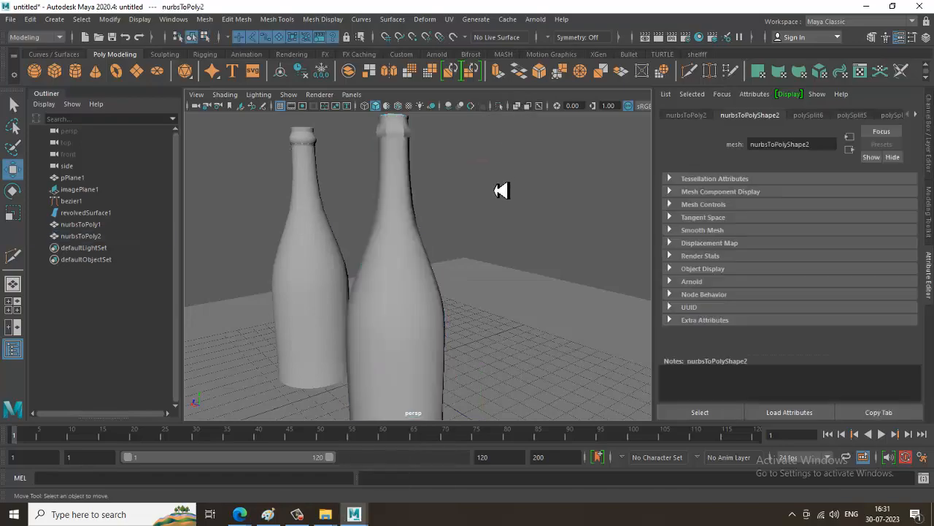
Step: Delete the two closely spaced horizontal edge loops around the neck below the collar of the second polygon bottle
middle_click_drag(417, 185, 441, 229, "alt")
scroll(441, 229, "up", 2)
left_click(396, 178)
middle_click_drag(395, 178, 438, 261, "alt")
scroll(411, 218, "up", 3)
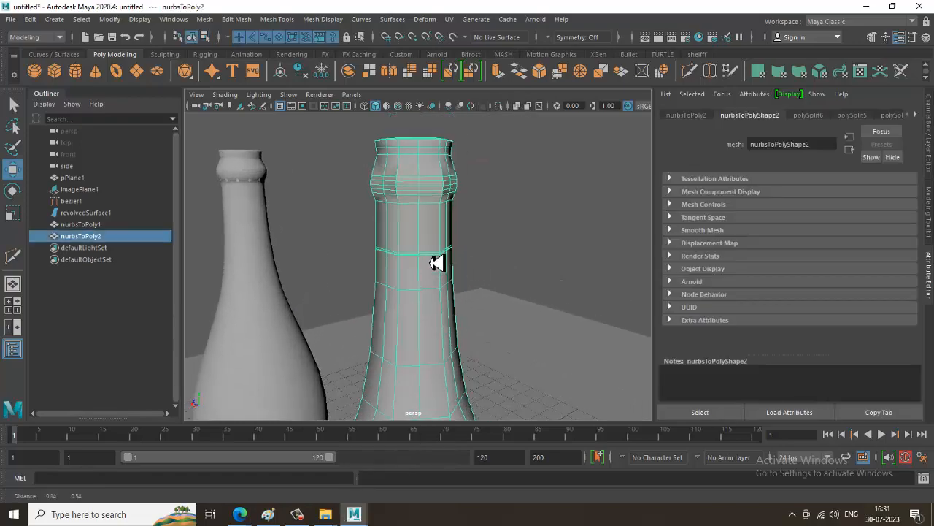
left_click_drag(438, 261, 511, 242, "alt")
scroll(431, 219, "up", 2)
scroll(480, 211, "up", 4)
key("F10")
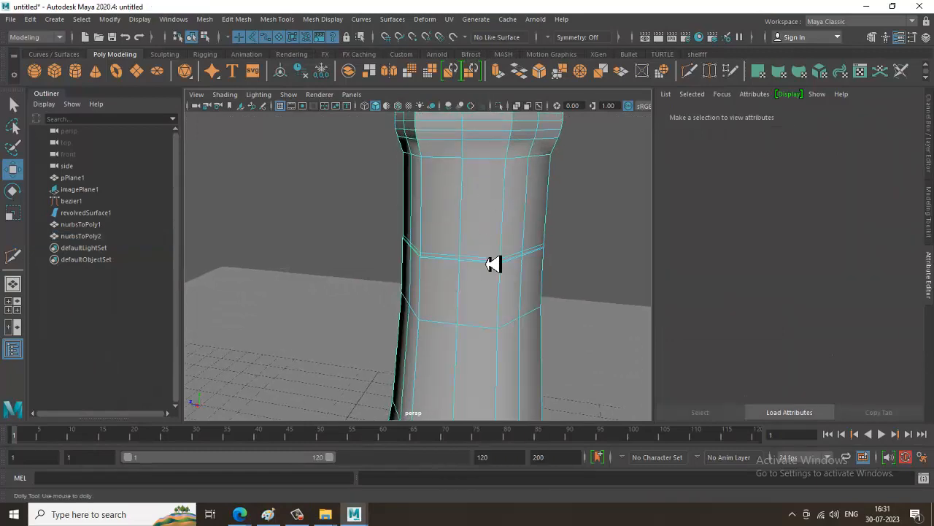
scroll(511, 257, "up", 4)
left_click(523, 252)
key("Delete")
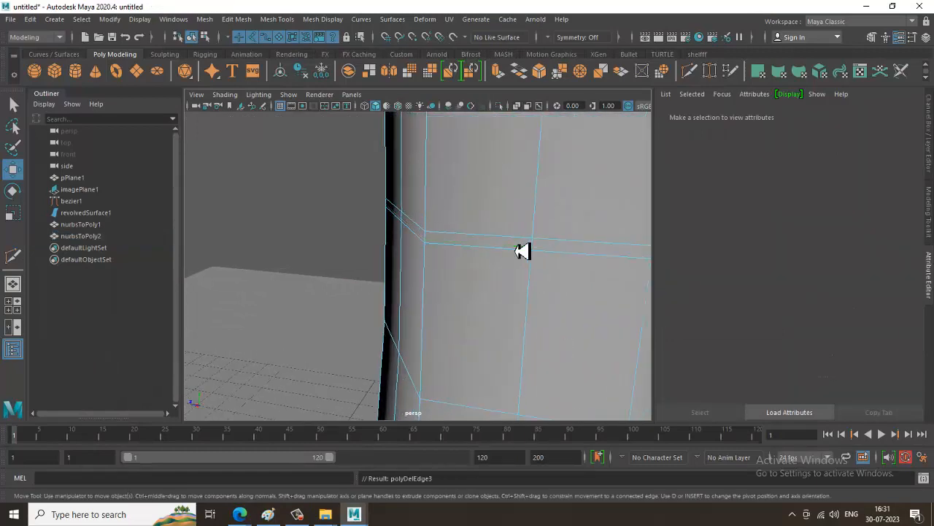
left_click(523, 251)
key("Delete")
Step: Return the second polygon bottle to object mode and apply Smooth to the whole mesh
scroll(522, 252, "down", 8)
left_click_drag(522, 252, 433, 229, "alt")
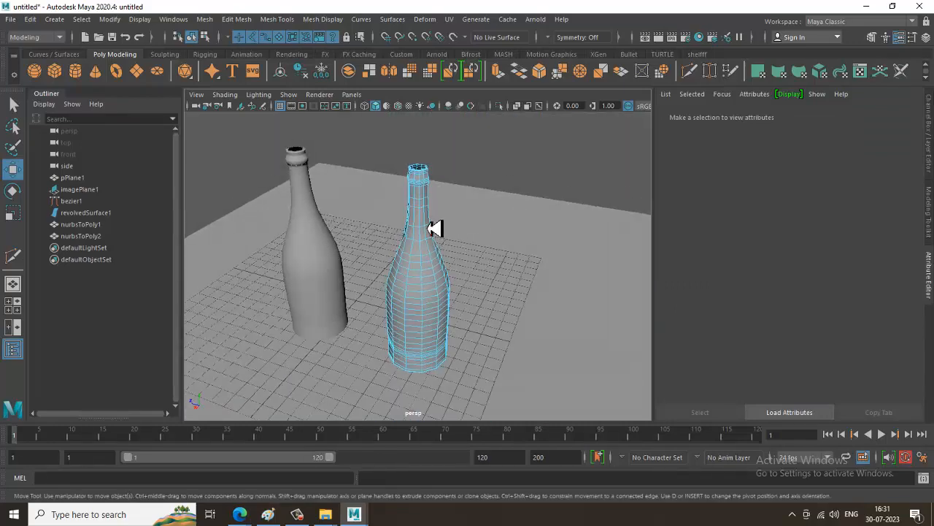
right_click_drag(428, 192, 532, 119)
left_click_drag(373, 324, 389, 313, "alt")
left_click(586, 179)
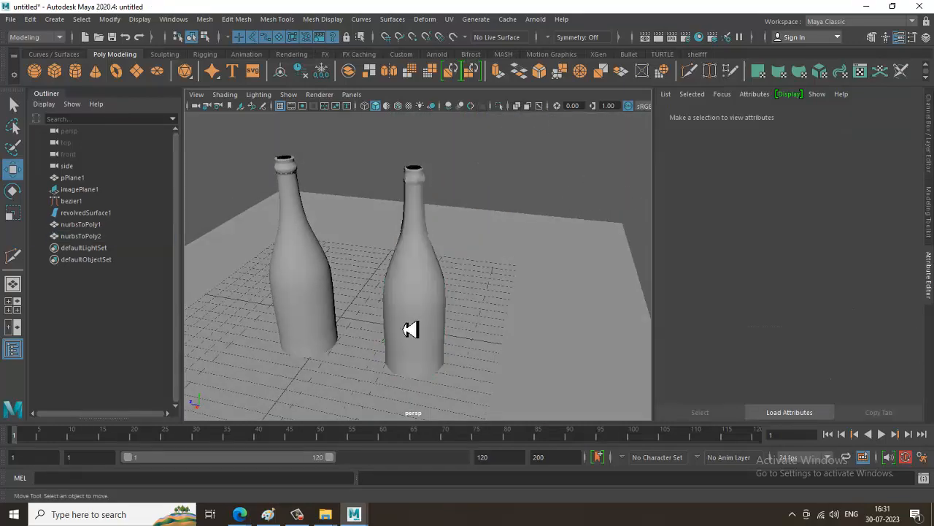
left_click(406, 329)
left_click(204, 19)
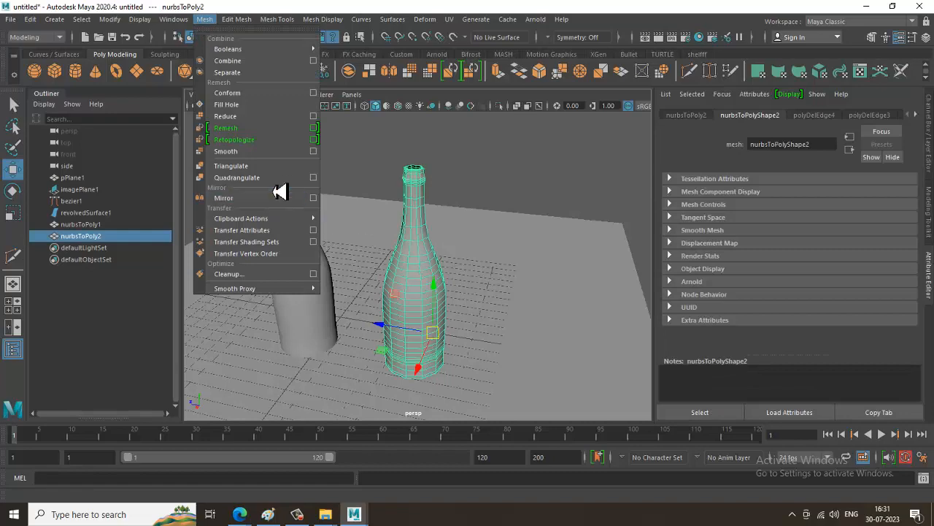
left_click(270, 157)
Step: Examine the smoothed bottle's wireframe around the rim, neck and shoulder from several angles
left_click_drag(484, 317, 494, 256, "alt")
left_click(436, 265)
left_click_drag(436, 265, 453, 206, "alt")
left_click(453, 205)
scroll(402, 209, "up", 5)
left_click(432, 260)
left_click_drag(431, 261, 501, 292, "alt")
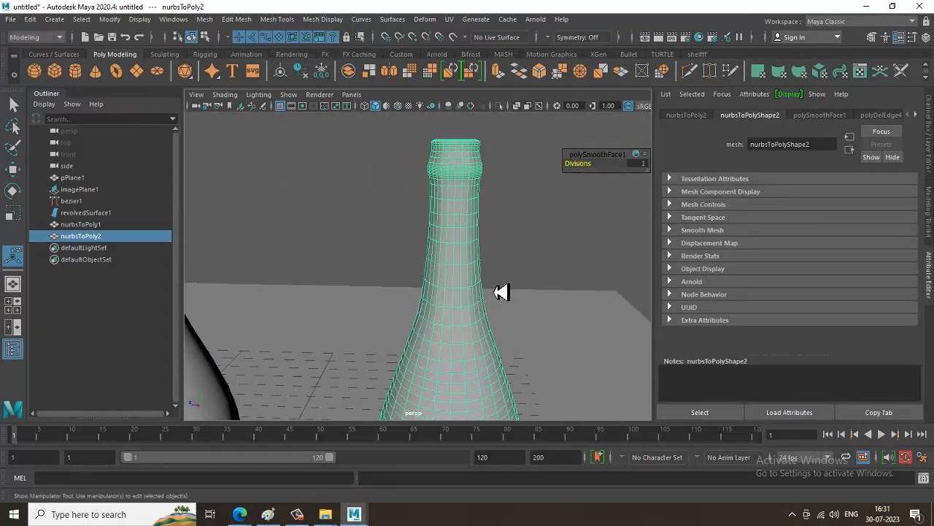
left_click(511, 210)
left_click_drag(511, 210, 463, 297, "alt")
left_click(328, 281)
left_click_drag(328, 282, 453, 255, "alt")
left_click(503, 256)
right_click_drag(453, 255, 547, 344, "alt")
left_click_drag(547, 344, 440, 305, "alt")
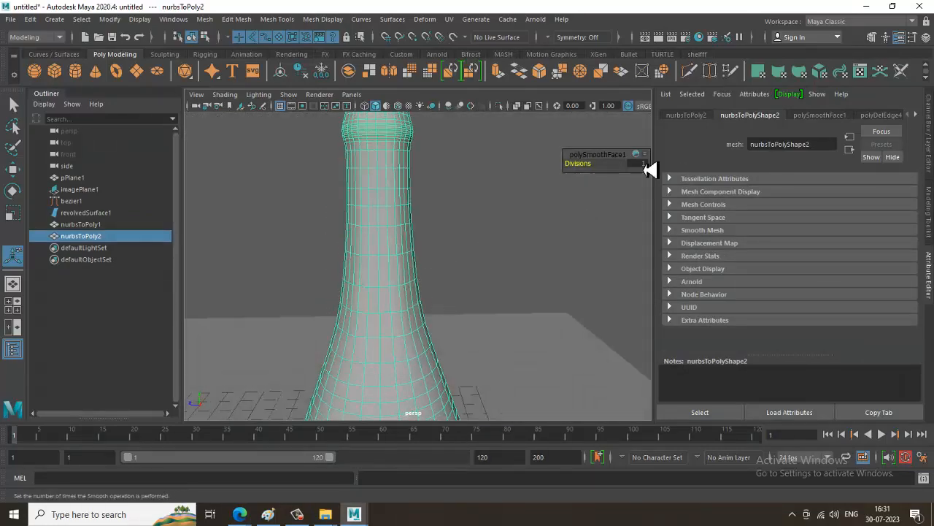
Step: Try 2 divisions for the bottle's Smooth operation and check the denser mesh around the neck
type("2")
key("Return")
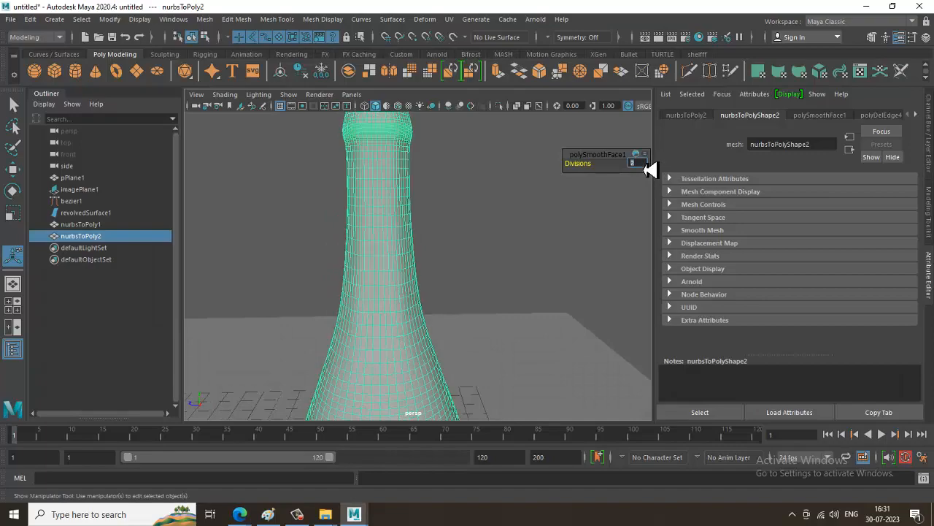
left_click(488, 223)
left_click_drag(485, 232, 413, 323, "alt")
left_click(390, 250)
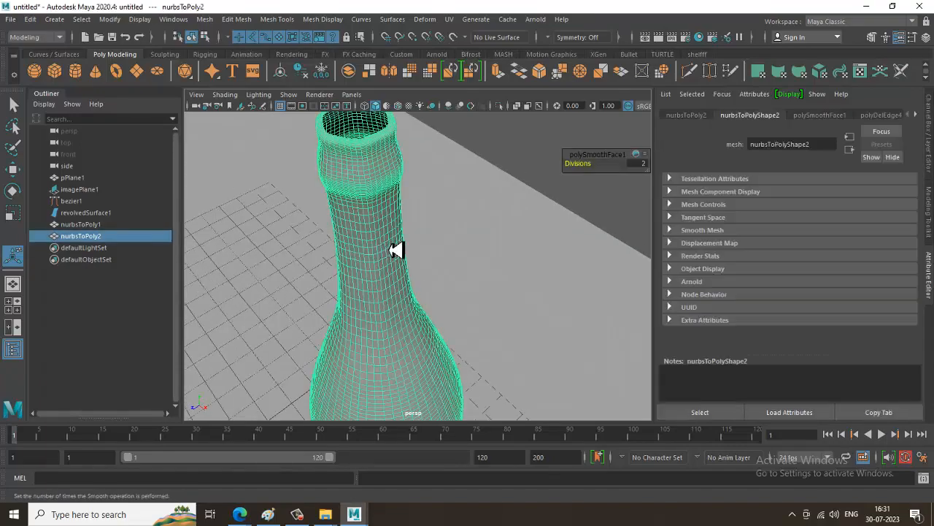
left_click_drag(390, 250, 360, 231, "alt")
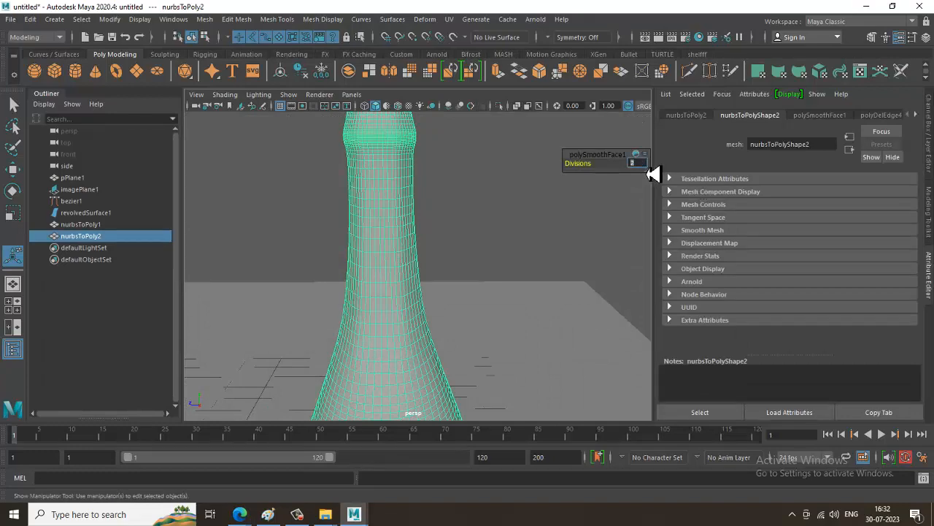
Step: Set the Smooth operation's divisions to 1 on the second polygon bottle
type("1")
key("Return")
scroll(319, 302, "down", 6)
left_click_drag(319, 302, 435, 271, "alt")
Step: Add the original revolved NURBS bottle to a new display layer and hide that layer
left_click(386, 323)
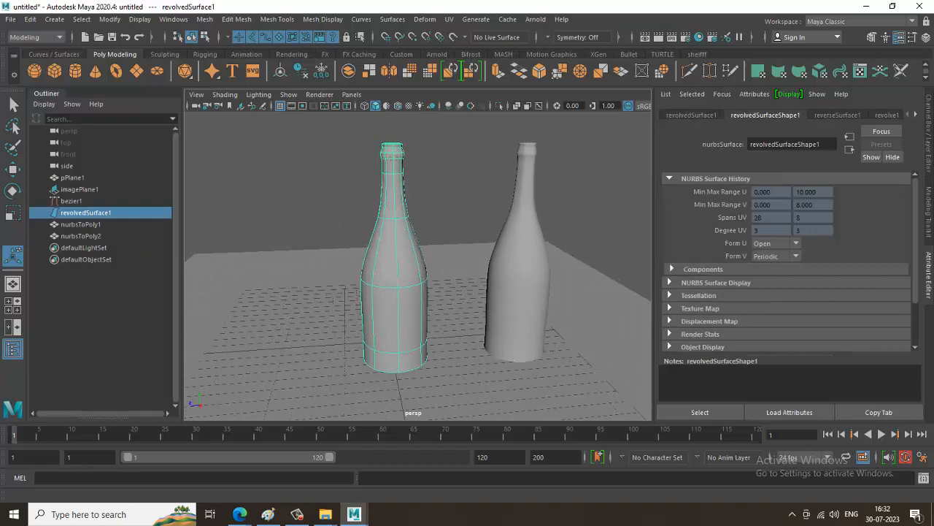
left_click(929, 152)
left_click(918, 361)
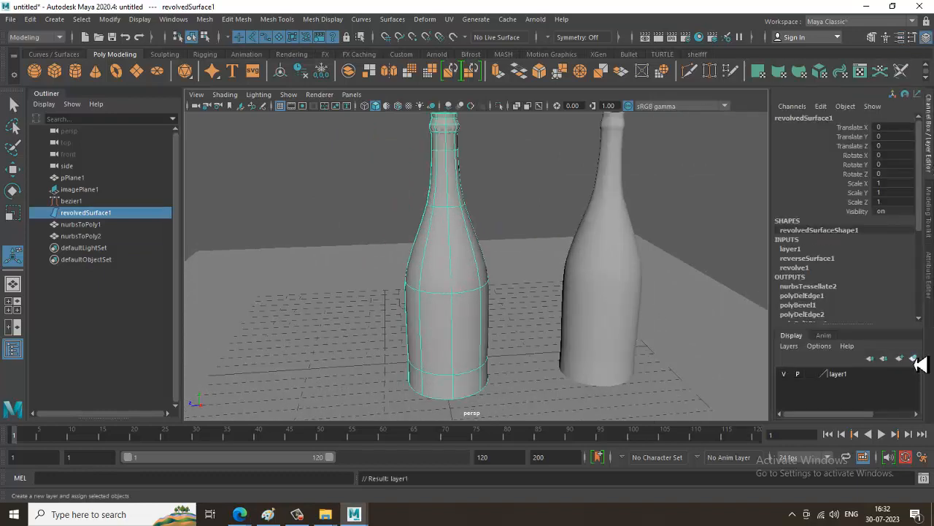
left_click(793, 384)
left_click(789, 382)
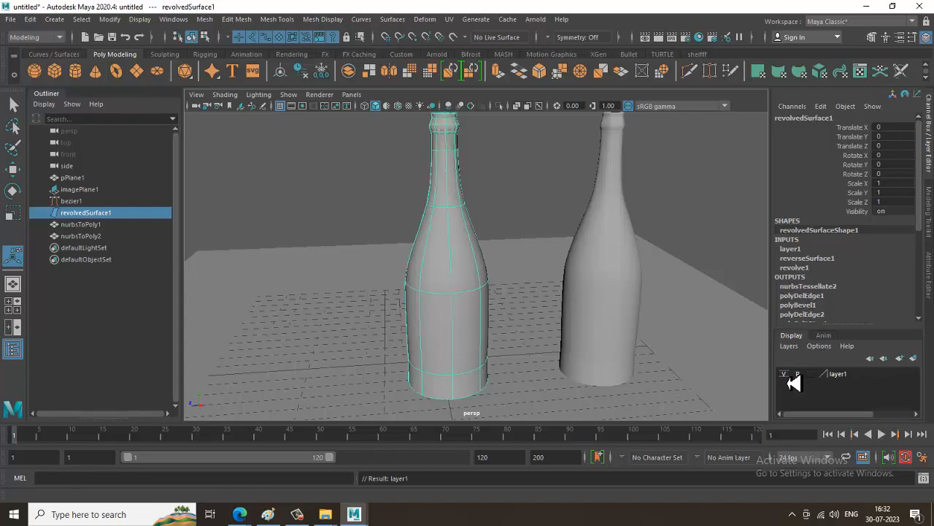
left_click(789, 379)
Step: Select the first polygon bottle and examine its neck with smooth mesh preview switched on
left_click(476, 282)
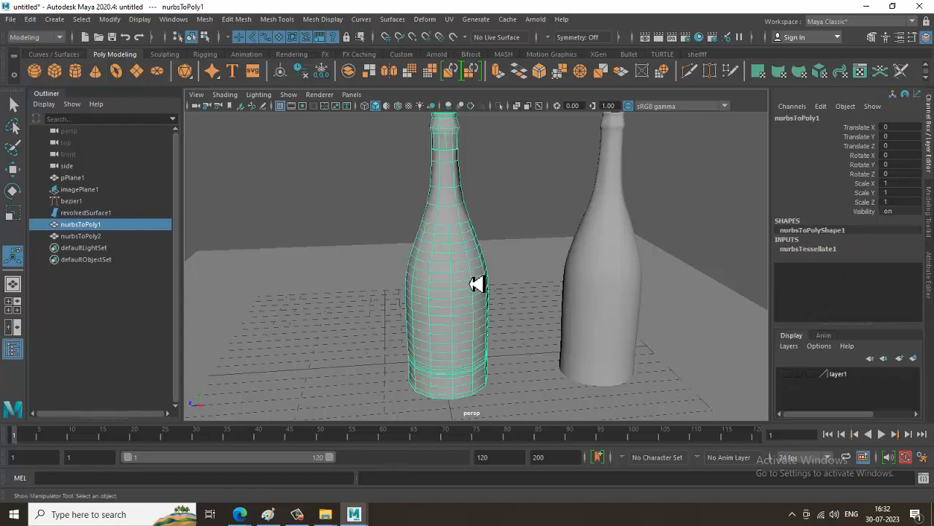
left_click_drag(475, 282, 451, 273, "alt")
key("3")
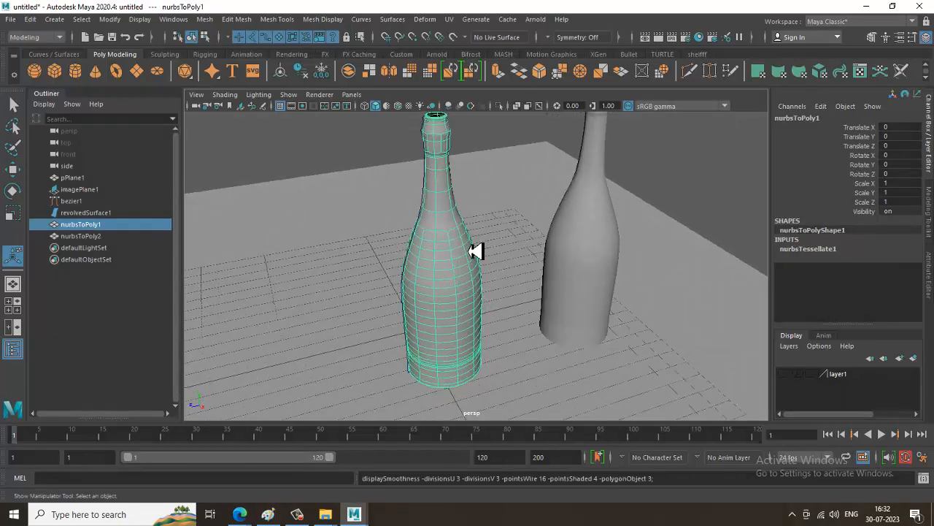
middle_click_drag(479, 190, 475, 252, "alt")
left_click(479, 139)
mouse_move(474, 251)
left_mouse_down("alt")
mouse_move(484, 241)
mouse_move(514, 281)
mouse_move(469, 255)
mouse_move(477, 238)
left_mouse_up("alt")
left_click(463, 238)
scroll(514, 280, "up", 5)
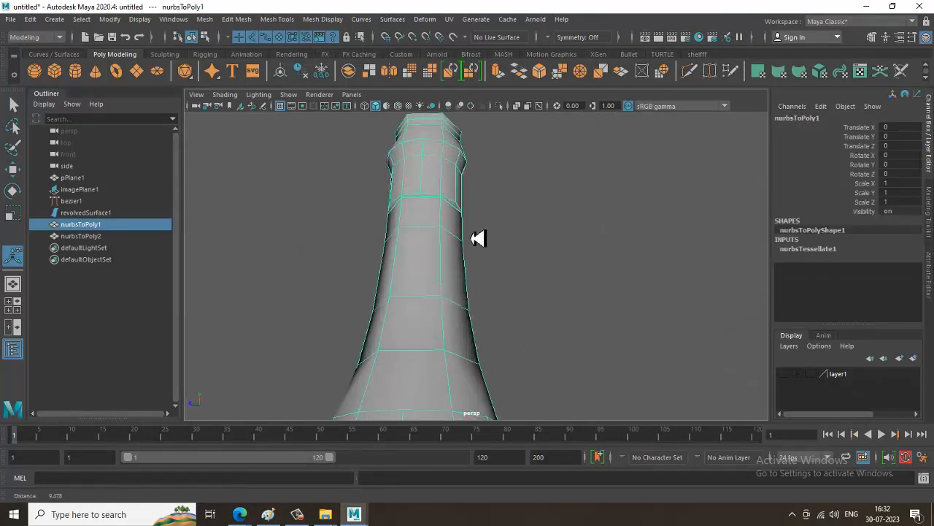
middle_click_drag(477, 238, 519, 342, "alt")
Step: Compare the first polygon bottle's neck and collar with smooth mesh preview switched off and on
key("1")
middle_click_drag(489, 282, 499, 254, "alt")
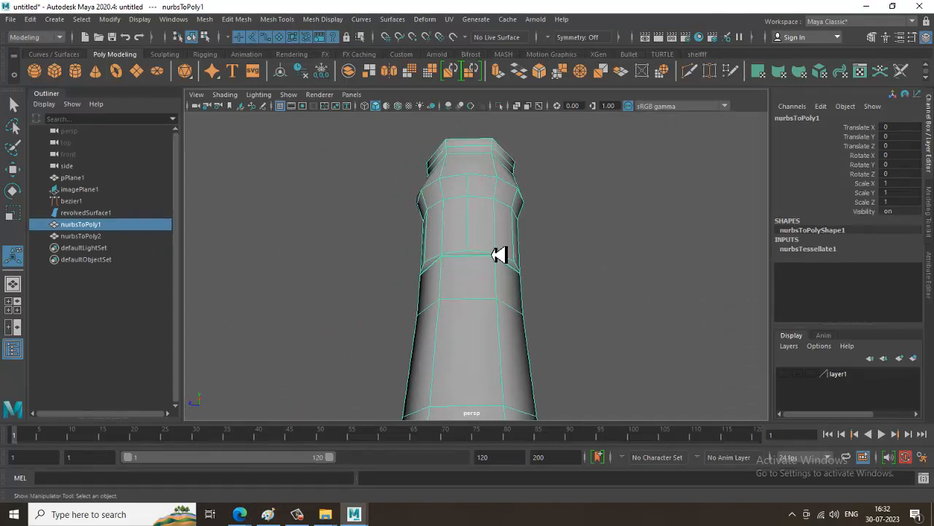
right_click_drag(518, 300, 485, 235, "alt")
left_click_drag(480, 294, 517, 294, "alt")
key("3")
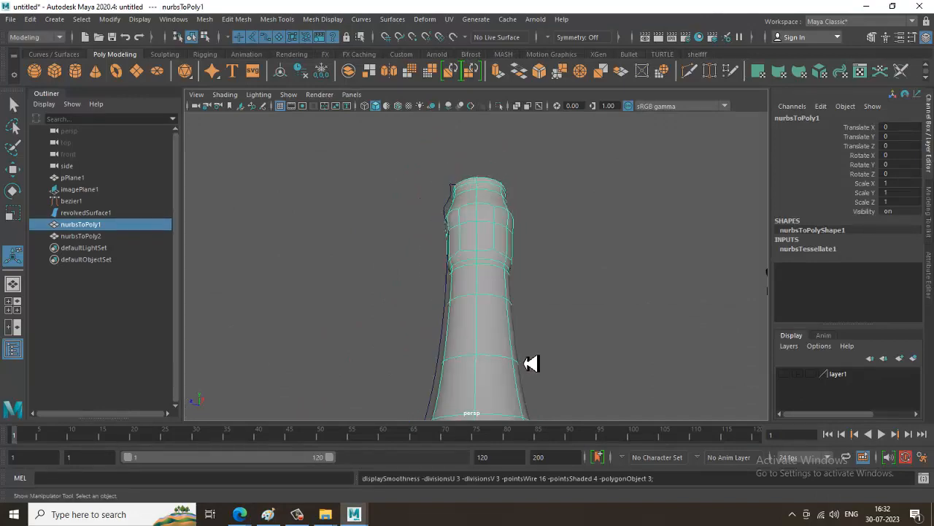
middle_click_drag(520, 363, 489, 259, "alt")
left_click_drag(495, 259, 290, 224, "alt")
left_click(607, 259)
key("t")
left_click_drag(607, 290, 480, 242, "alt")
left_click(365, 224)
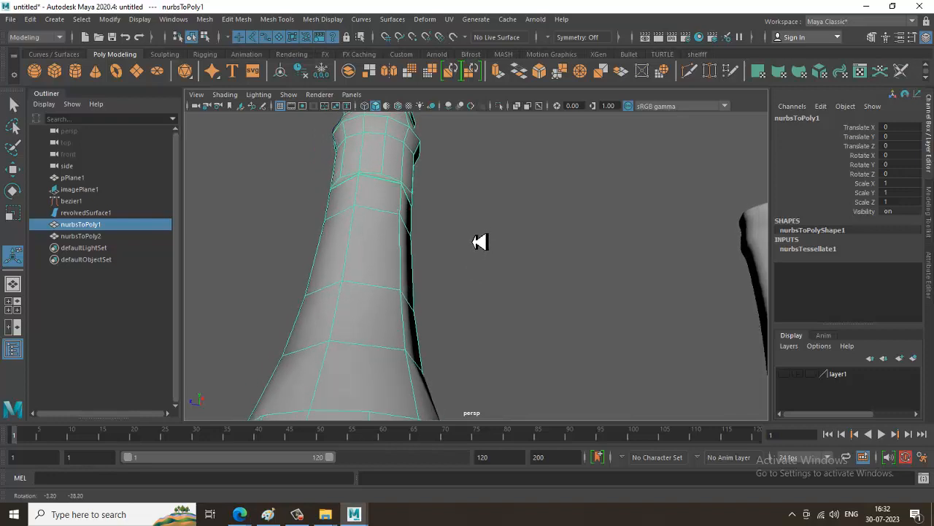
left_click(297, 514)
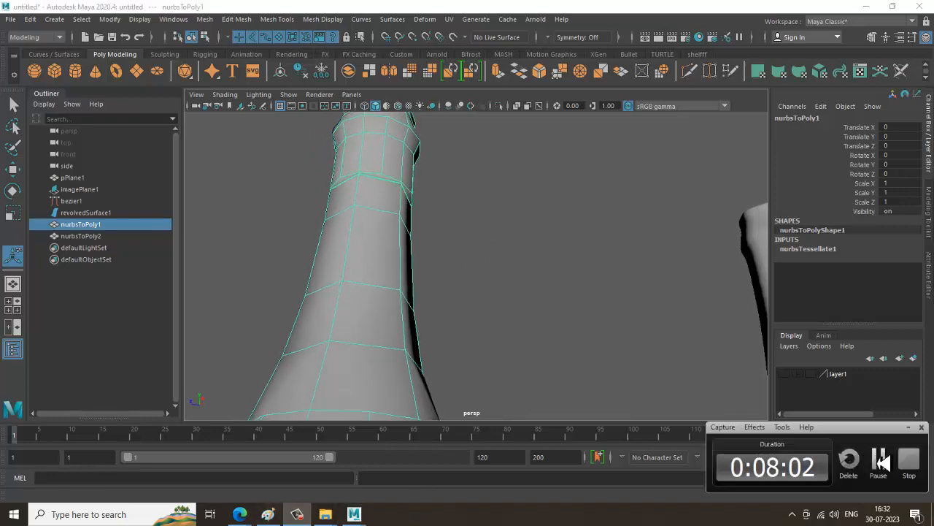
left_click(882, 461)
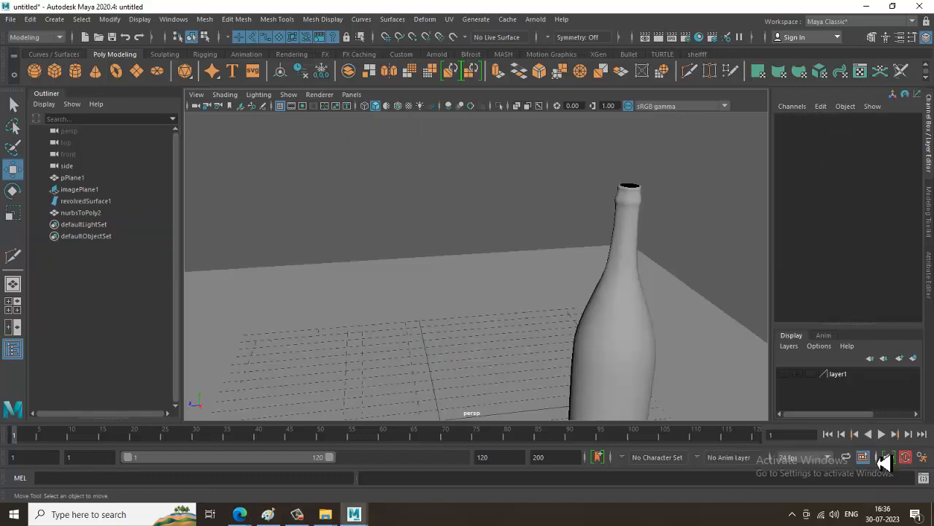
Step: Move the remaining polygon bottle along Z to about -0.437, near the middle of the grid
scroll(541, 344, "down", 6)
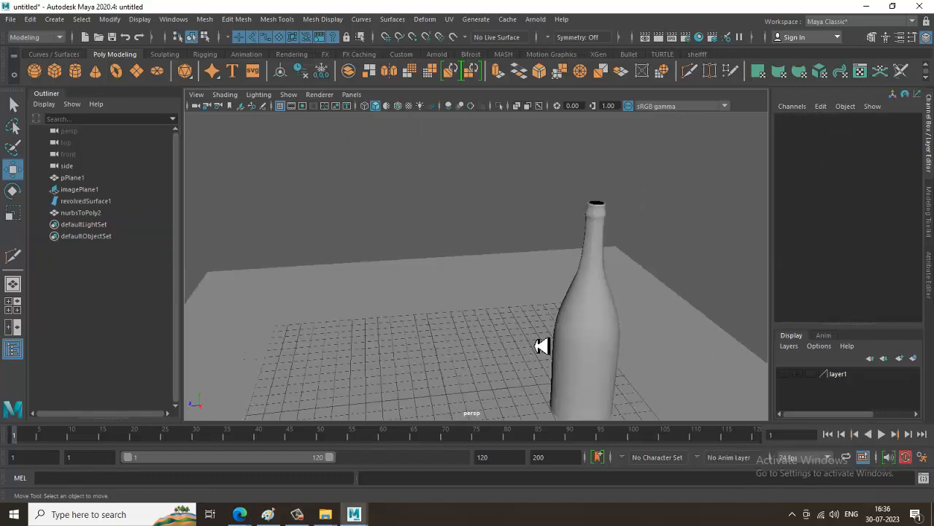
left_click(511, 308)
left_click_drag(490, 351, 421, 355)
left_click_drag(482, 357, 423, 353, "alt")
left_click_drag(471, 336, 409, 341)
Step: Scale the polygon bottle up uniformly to about 1.053
scroll(499, 342, "up", 4)
left_click_drag(499, 342, 534, 339, "alt")
key("r")
left_click_drag(368, 361, 396, 368)
key("w")
left_click_drag(486, 267, 509, 200, "alt")
left_click(509, 200)
left_click(387, 295)
left_click_drag(387, 295, 567, 357, "alt")
Step: Create a new perspective camera, look through it and display its resolution gate
left_click(351, 94)
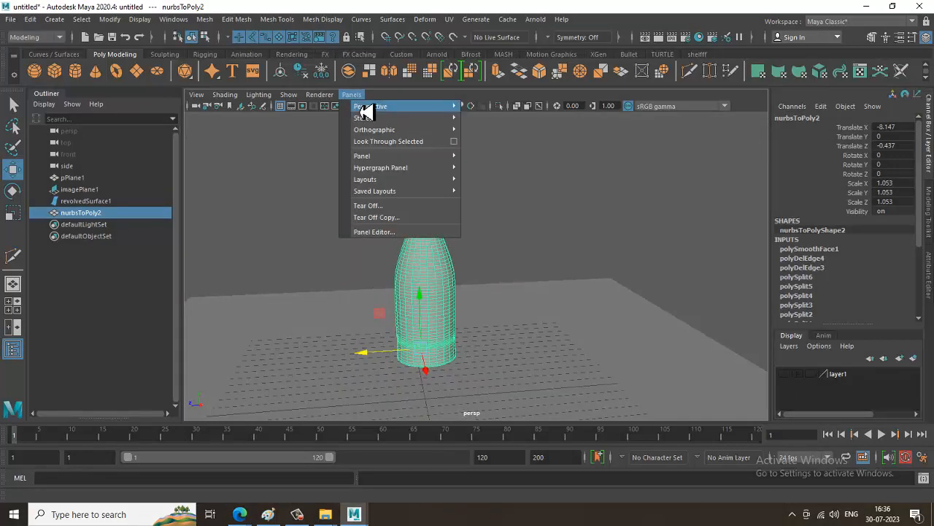
left_click(485, 121)
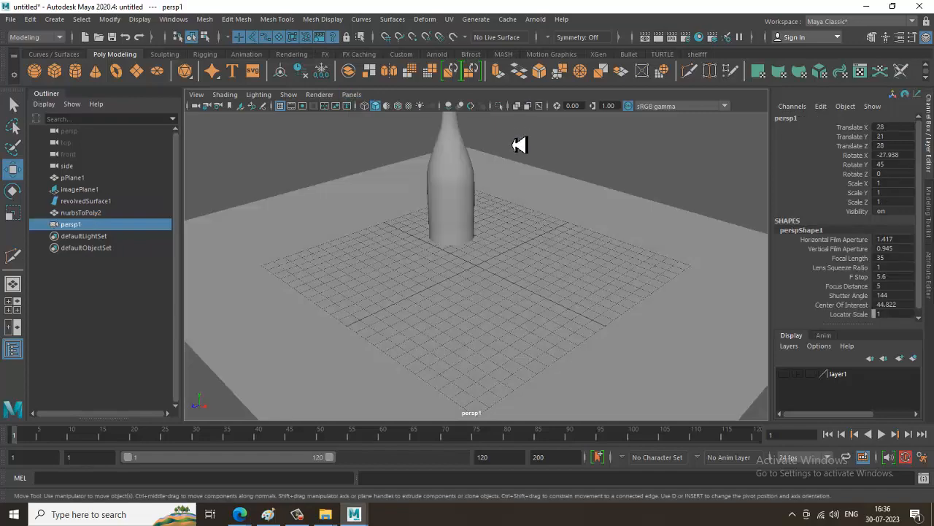
left_click(303, 113)
Step: Position the new camera slightly above the bottle so the whole bottle is centred inside the resolution gate
left_click_drag(559, 202, 574, 245, "alt")
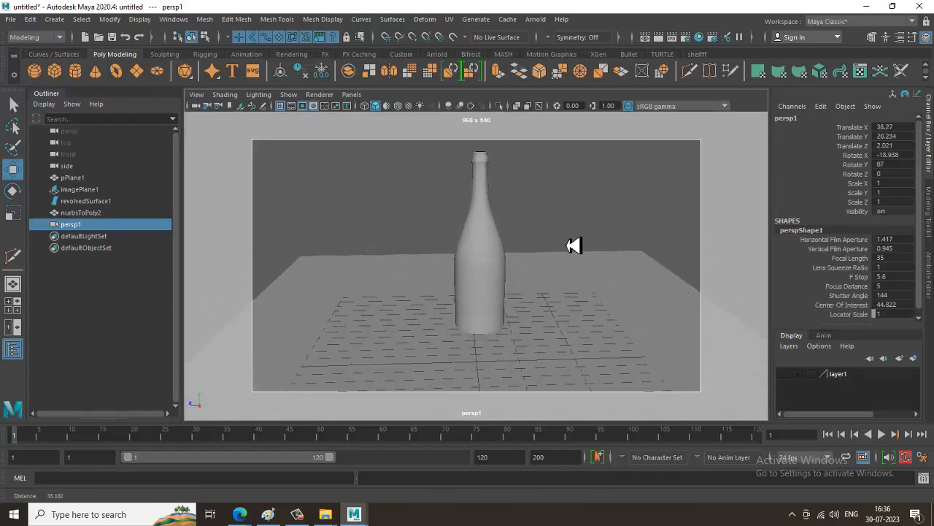
right_click_drag(574, 245, 593, 263, "alt")
left_click_drag(593, 262, 577, 238, "alt")
middle_click_drag(577, 238, 563, 265, "alt")
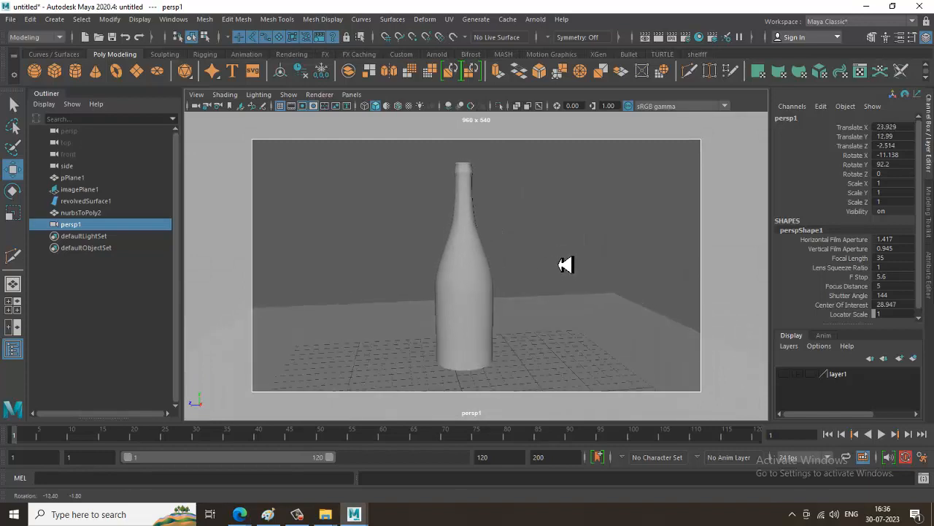
left_click_drag(564, 265, 589, 297, "alt")
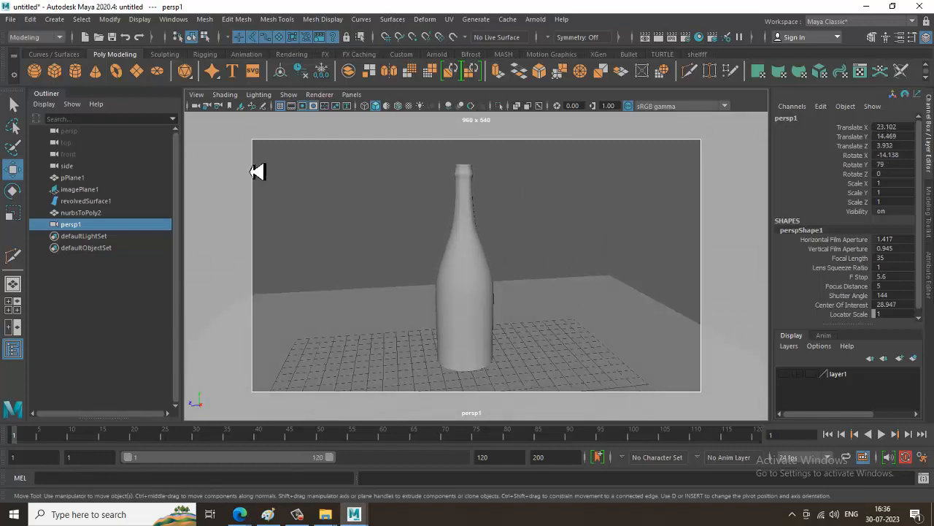
Step: Switch the viewport back to the default perspective camera and view the bottle on the ground plane
left_click(351, 94)
mouse_move(358, 108)
left_click(484, 108)
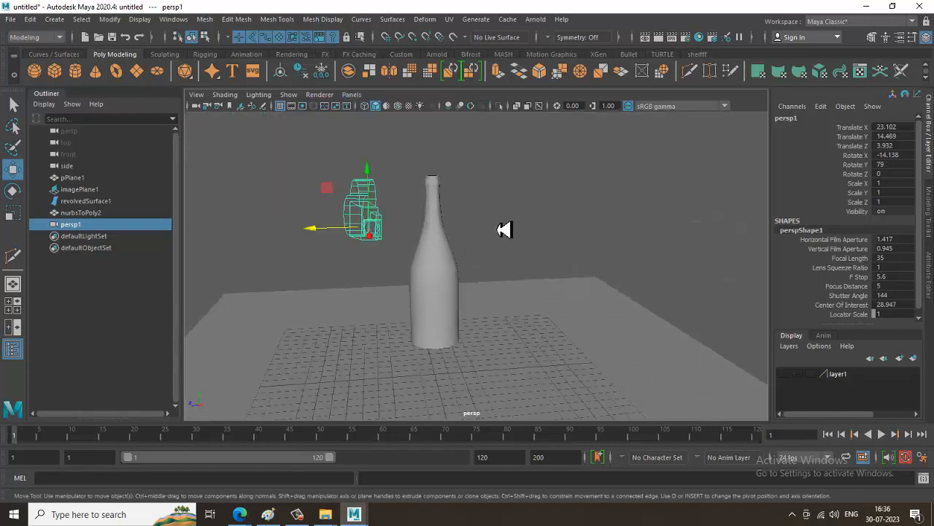
left_click_drag(501, 230, 598, 298, "alt")
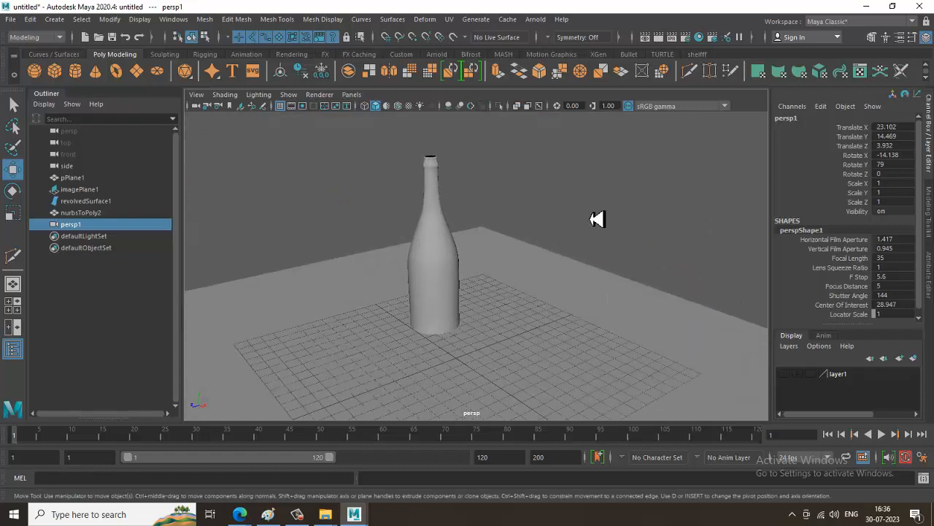
Step: Add an Arnold Skydome Light to the scene
left_click(534, 20)
mouse_move(577, 80)
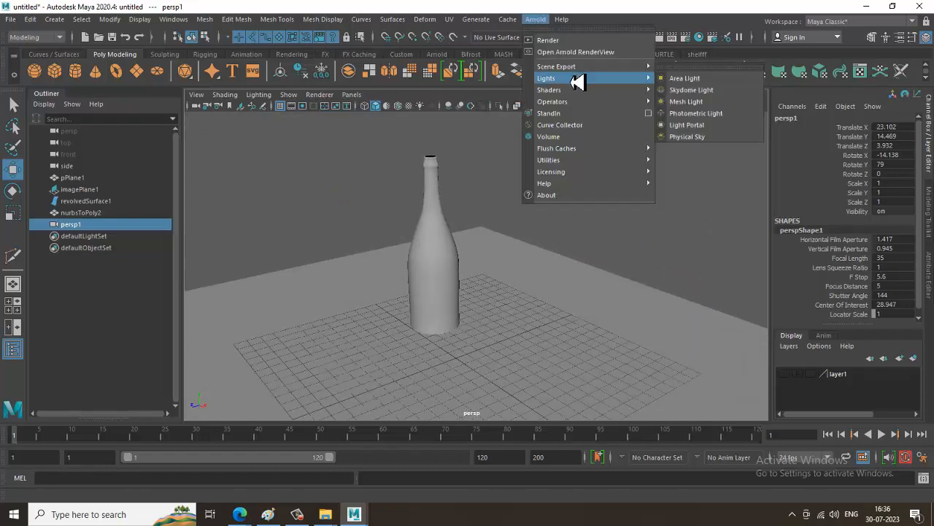
left_click(736, 91)
left_click_drag(519, 236, 607, 244, "alt")
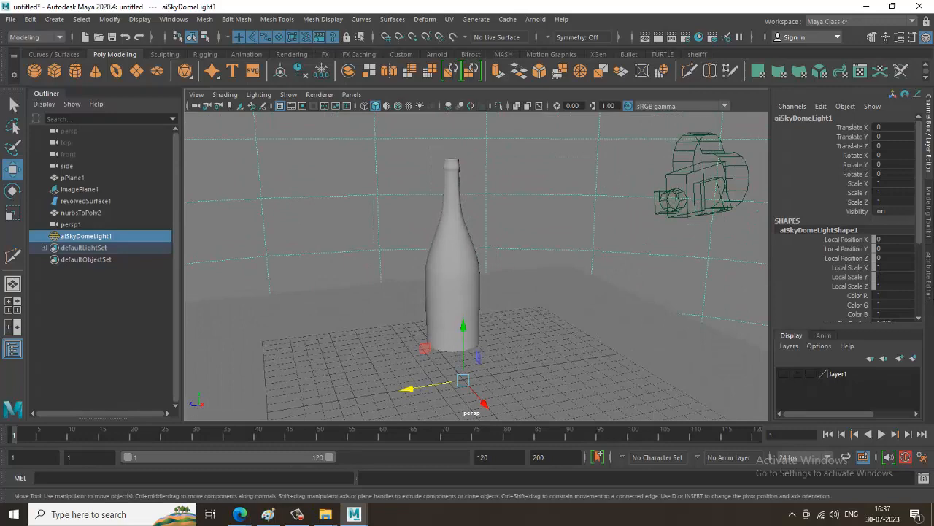
Step: Connect a File texture to the skydome light's Color attribute
left_click(930, 277)
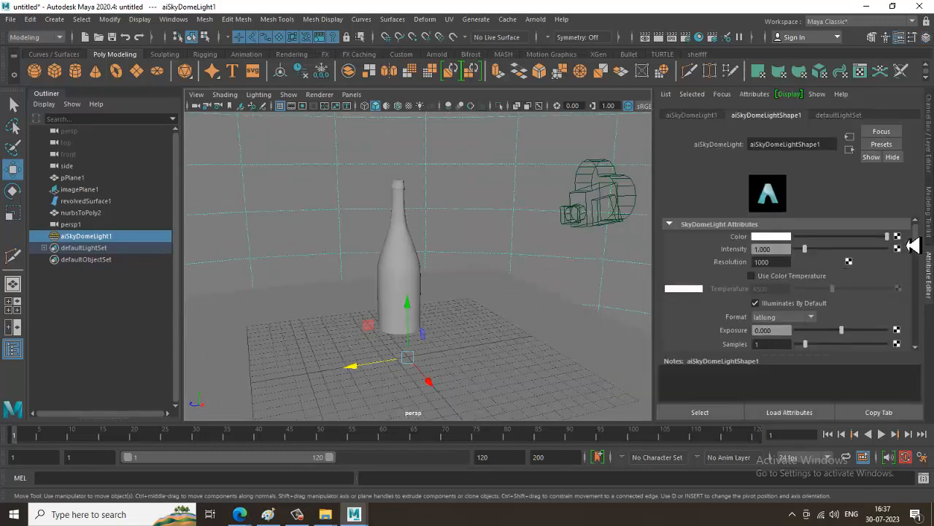
left_click(898, 238)
left_click(448, 145)
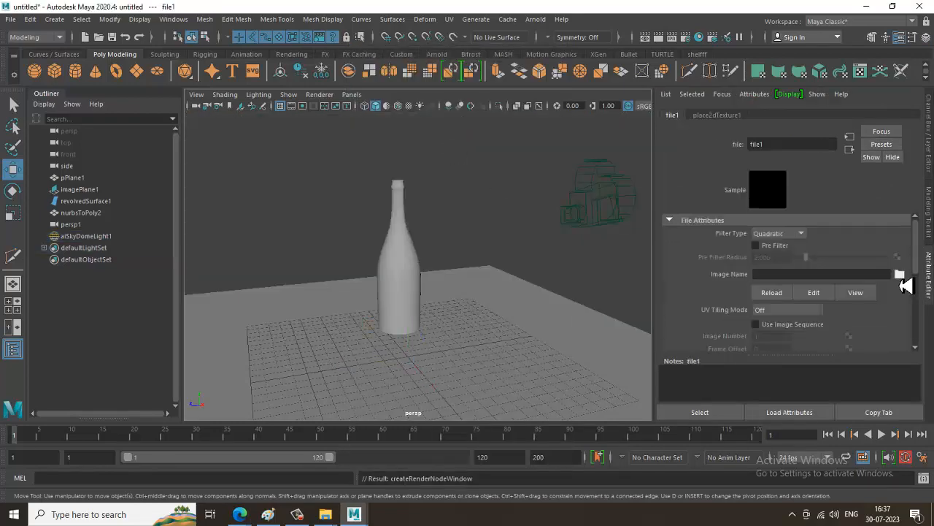
Step: Load resting_place_4k.exr from the desktop's New folder (2) as the skydome texture's image
left_click(900, 274)
left_click(226, 116)
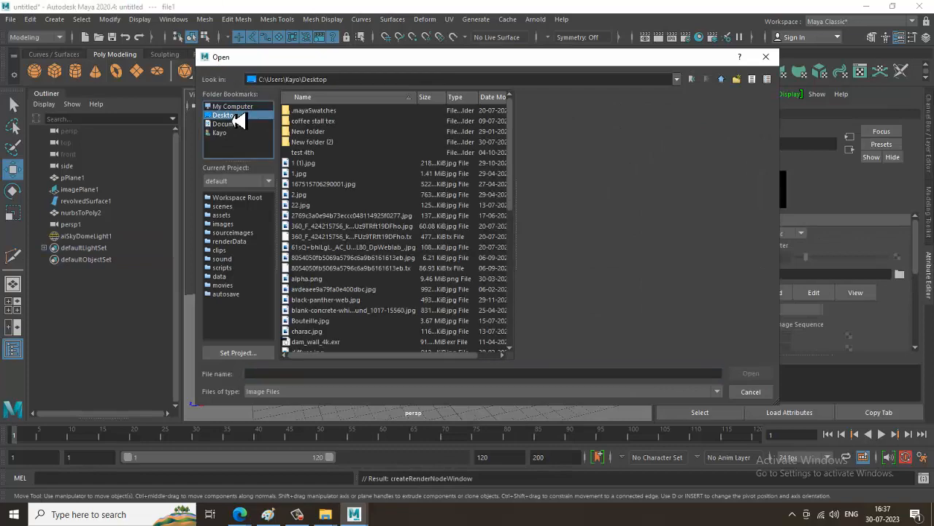
double_click(321, 143)
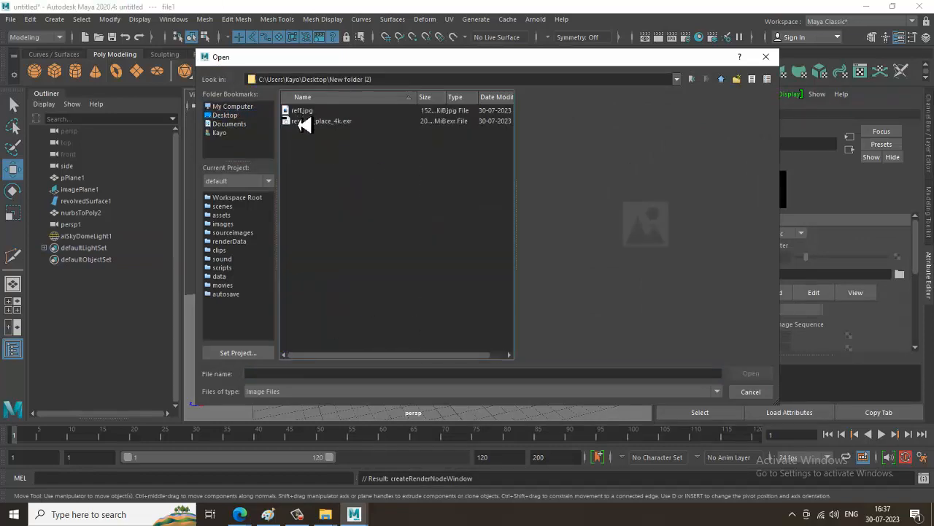
double_click(305, 121)
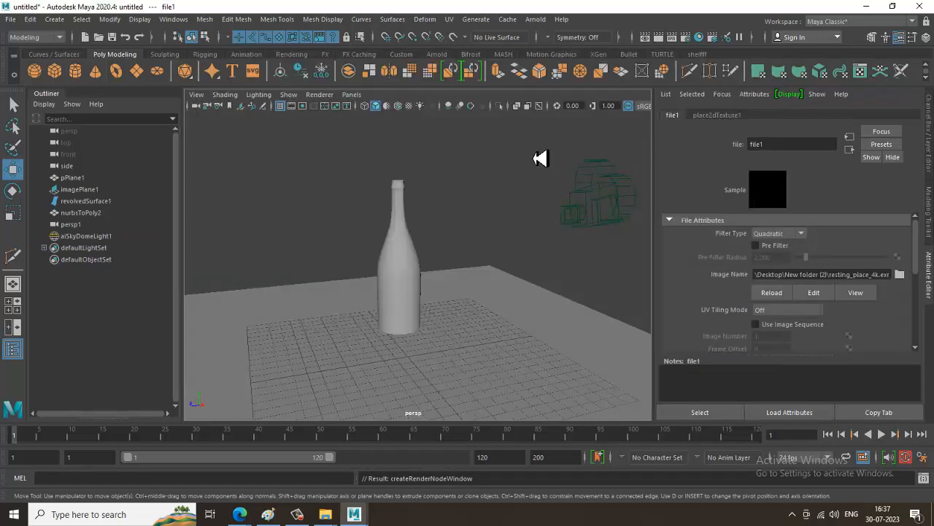
right_click_drag(505, 205, 567, 323, "alt")
left_click_drag(568, 323, 518, 344, "alt")
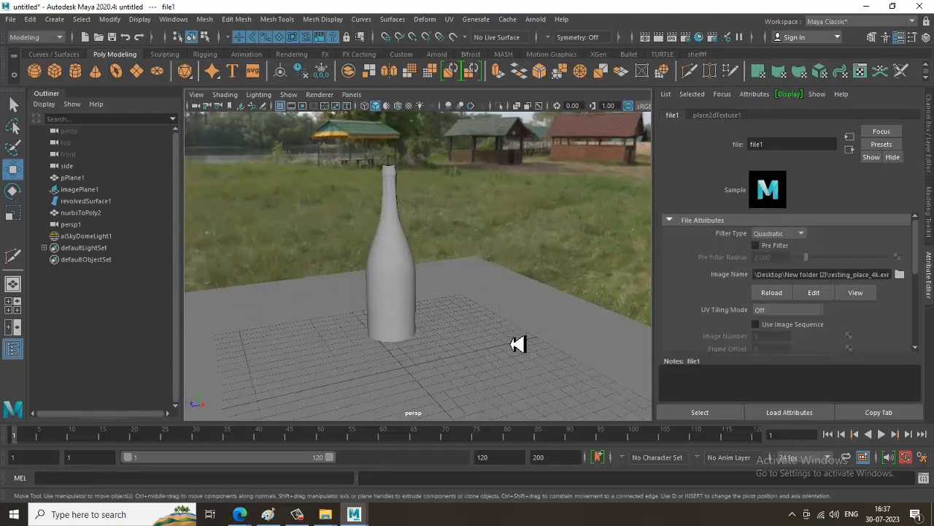
Step: Scale the ground plane up uniformly so it extends farther around the bottle
left_click(463, 329)
key("r")
left_click_drag(410, 360, 668, 451)
key("w")
left_click_drag(442, 277, 495, 265, "alt")
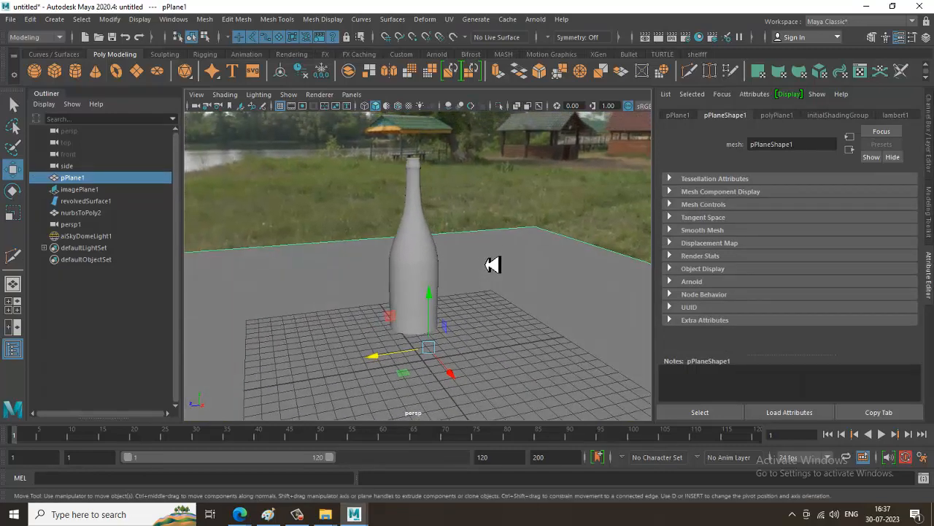
Step: Assign a new Arnold aiStandardSurface material to the ground plane and open the texture choices for its base Color
right_click(494, 263)
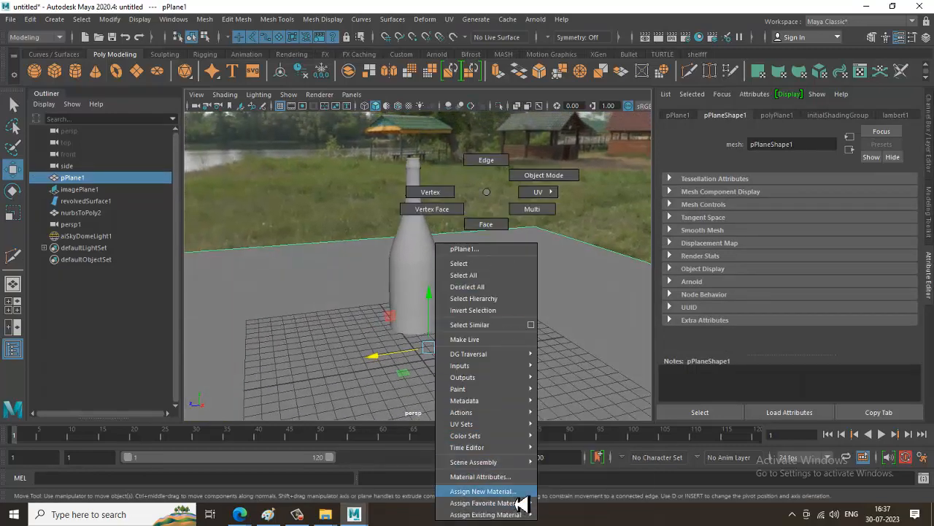
left_click(483, 491)
left_click(342, 264)
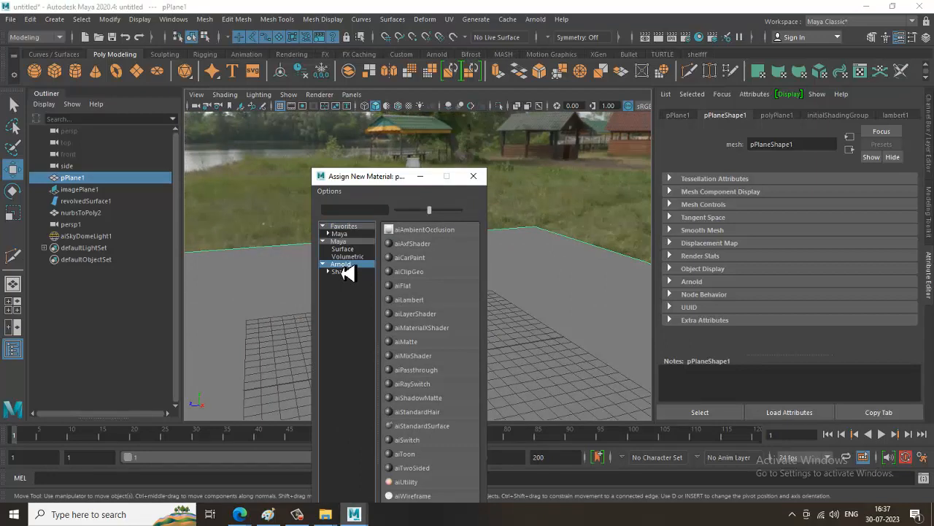
left_click(423, 427)
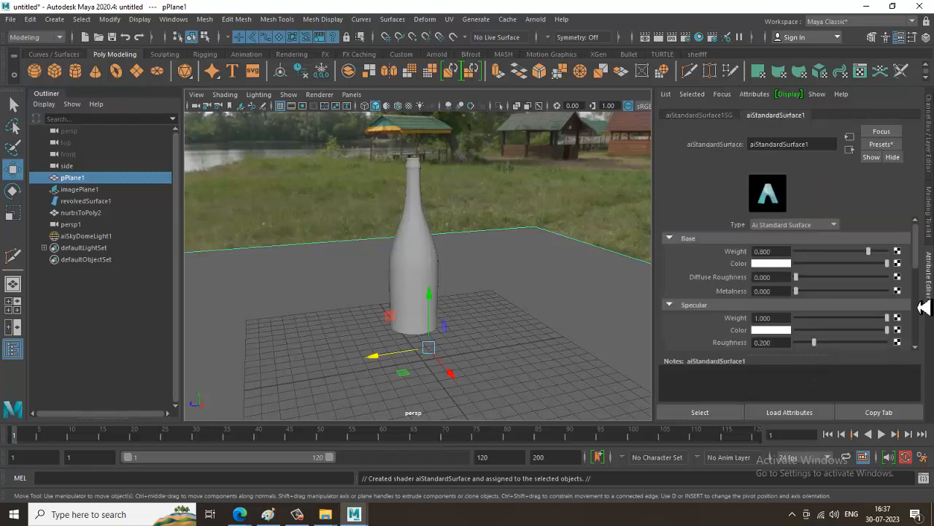
left_click(898, 263)
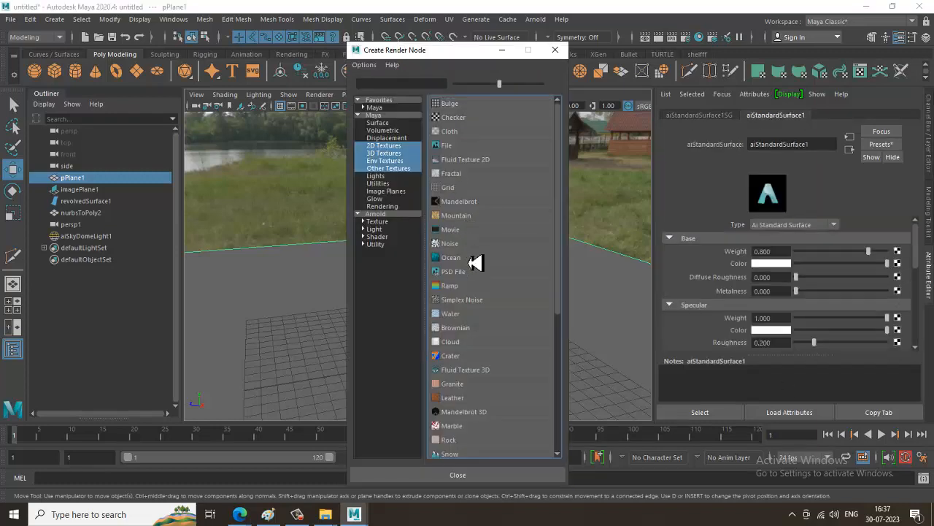
Step: Switch to File Explorer and move dark_wood_4k.blend.zip into a new subfolder created inside New folder (2)
mouse_move(333, 517)
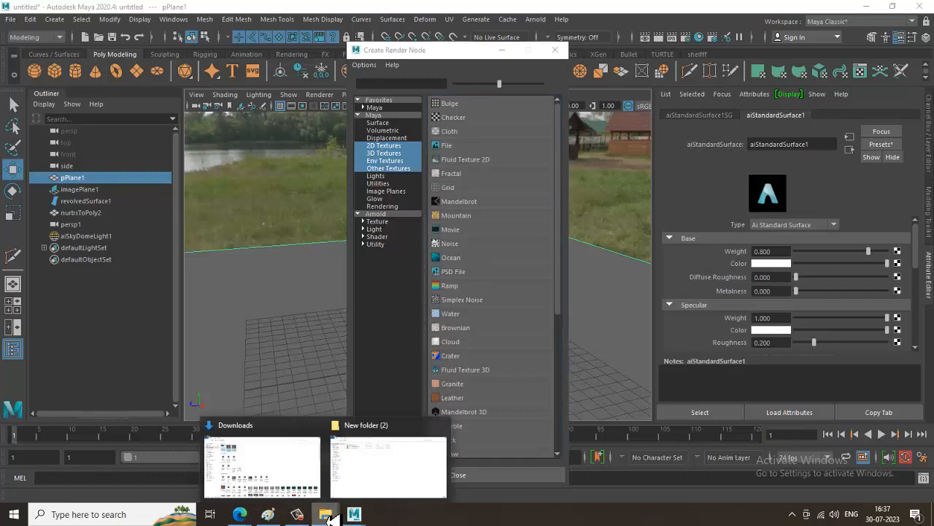
left_click(355, 485)
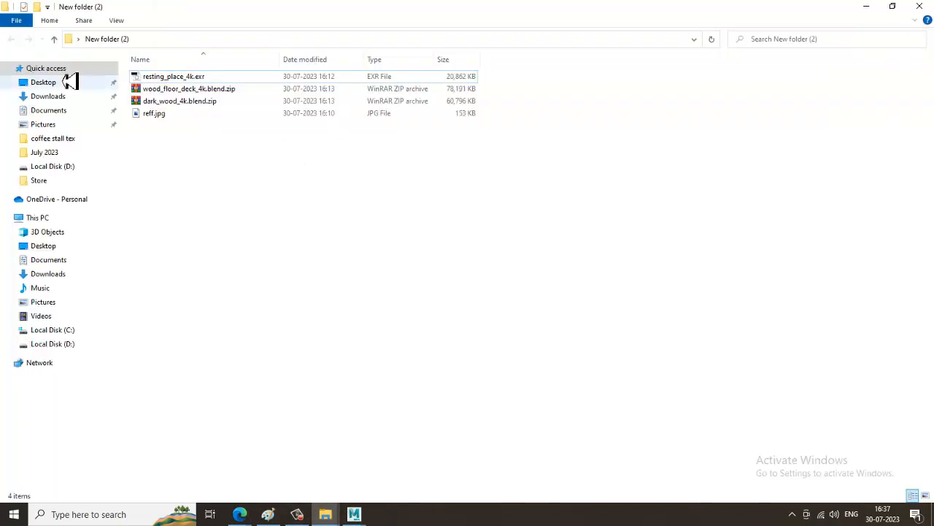
left_click(189, 106)
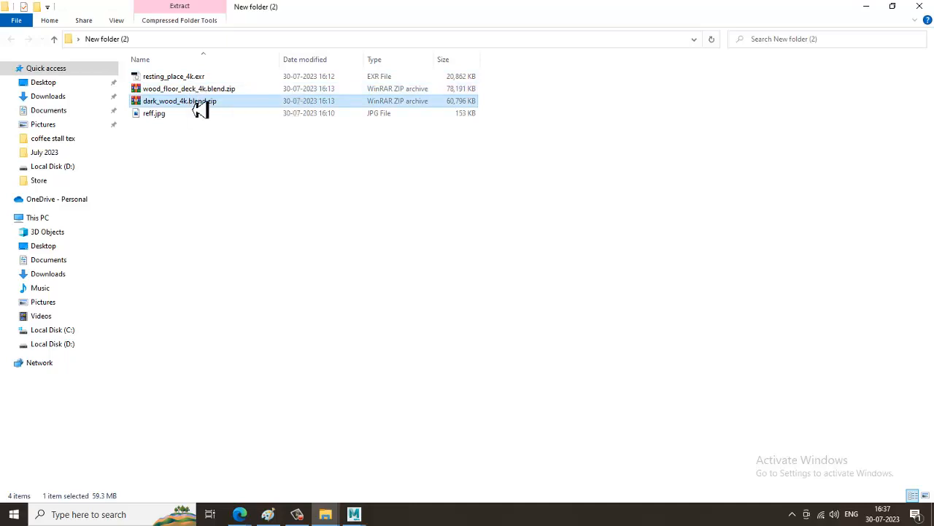
right_click(199, 108)
left_click(245, 290)
left_click(173, 168)
right_click(174, 168)
mouse_move(259, 300)
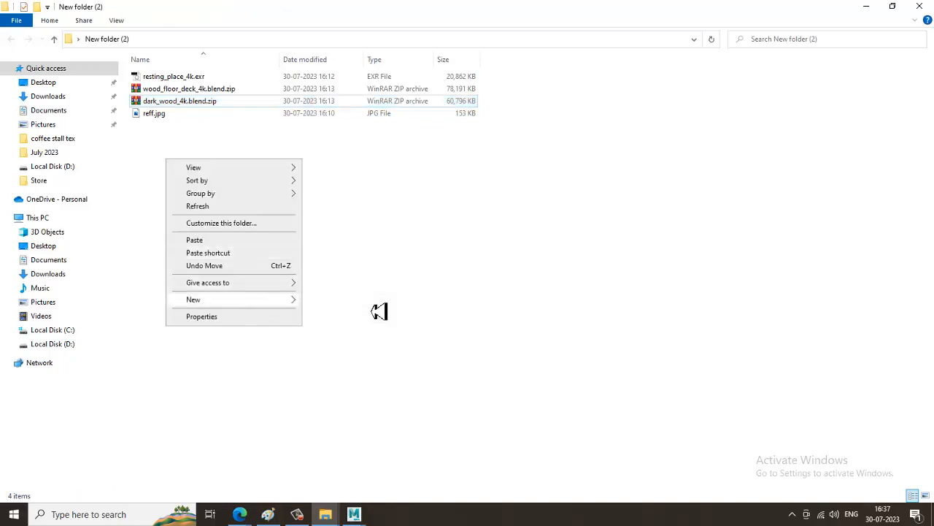
left_click(378, 301)
double_click(175, 79)
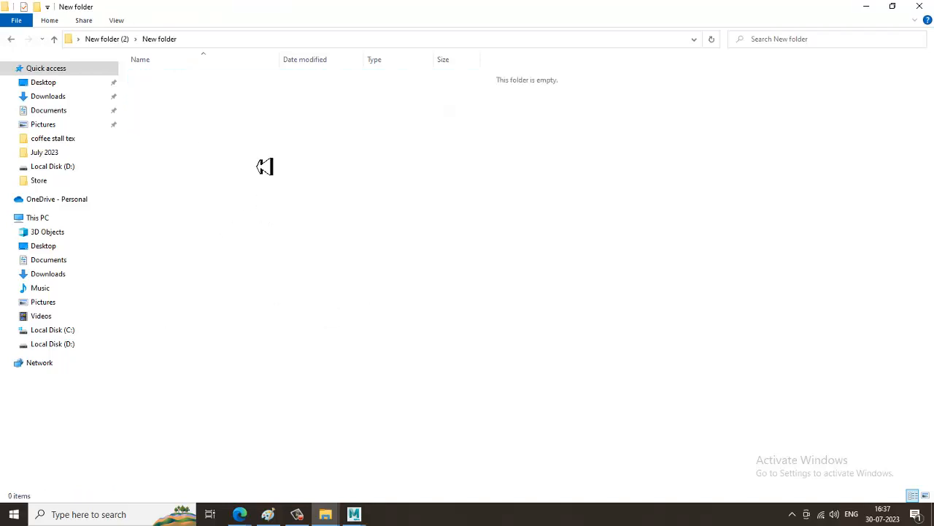
right_click(257, 157)
left_click(292, 238)
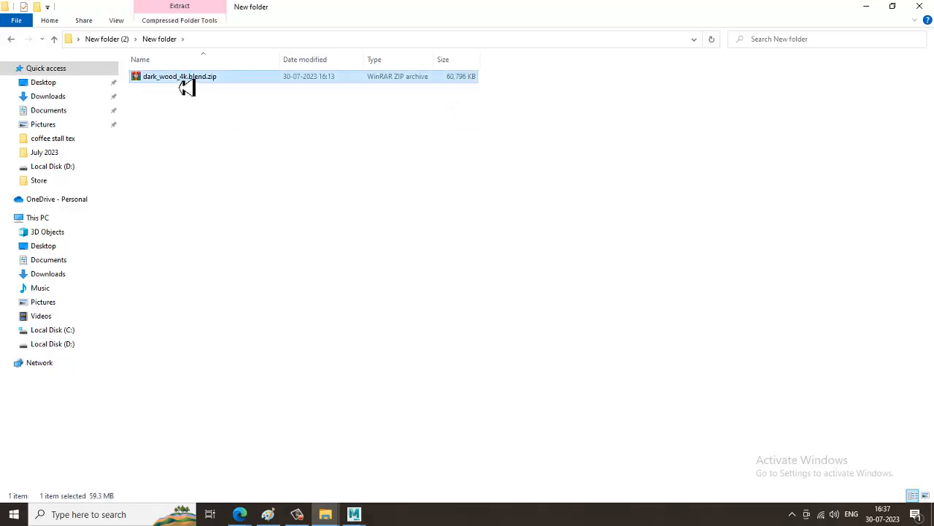
Step: Extract dark_wood_4k.blend.zip in place and open its textures folder to check the dark wood maps
right_click(187, 86)
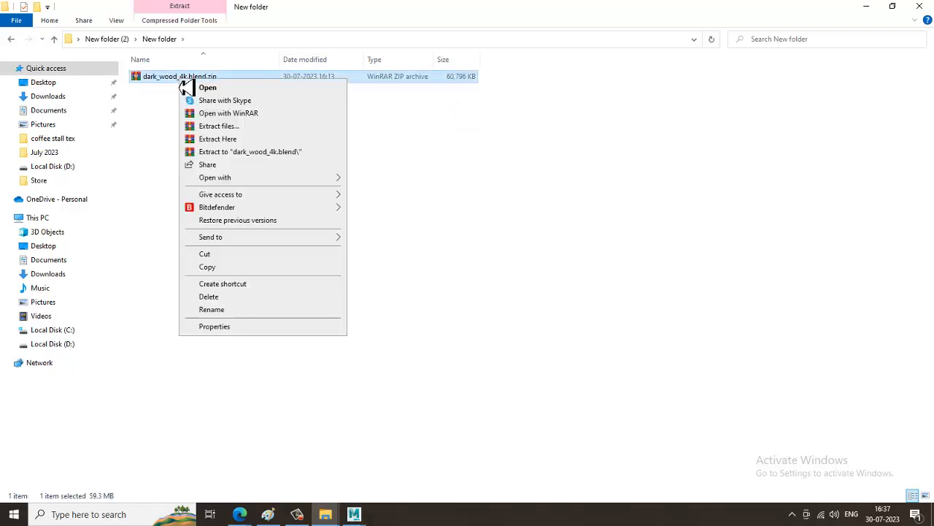
left_click(241, 139)
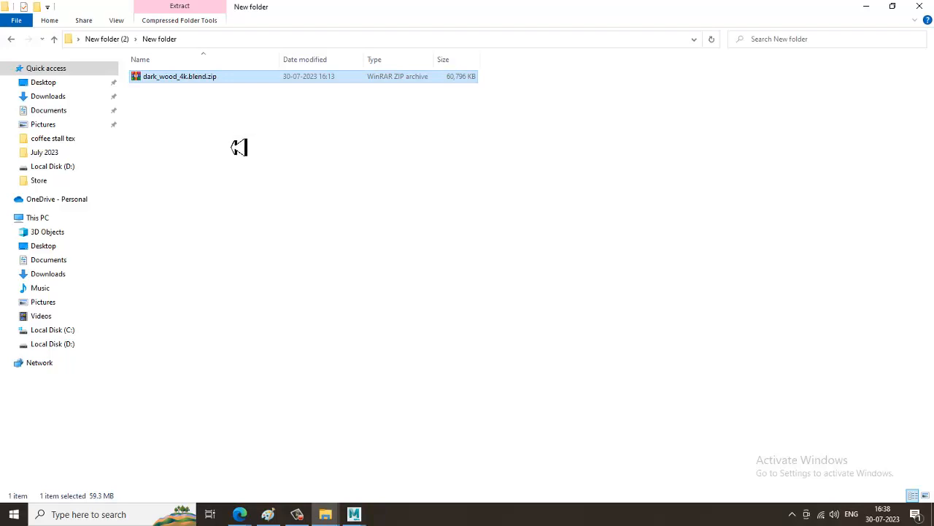
double_click(208, 77)
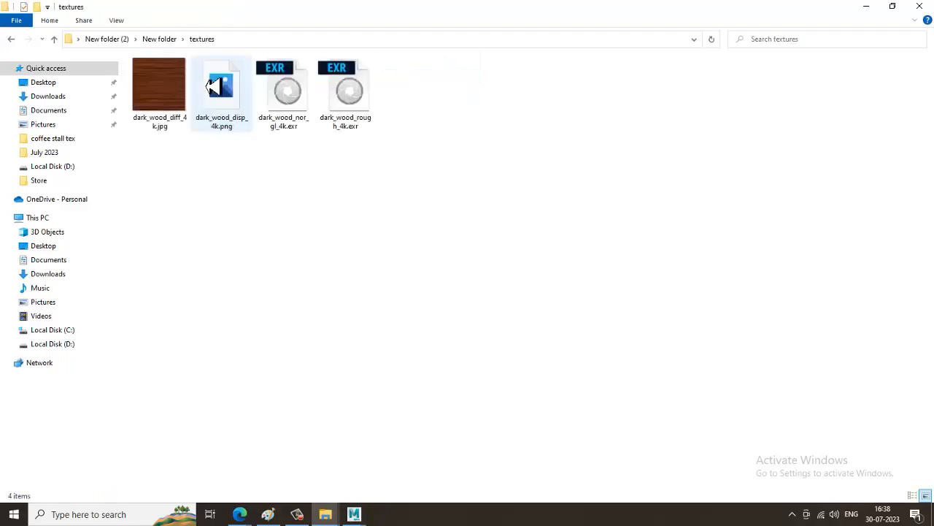
left_click(156, 95)
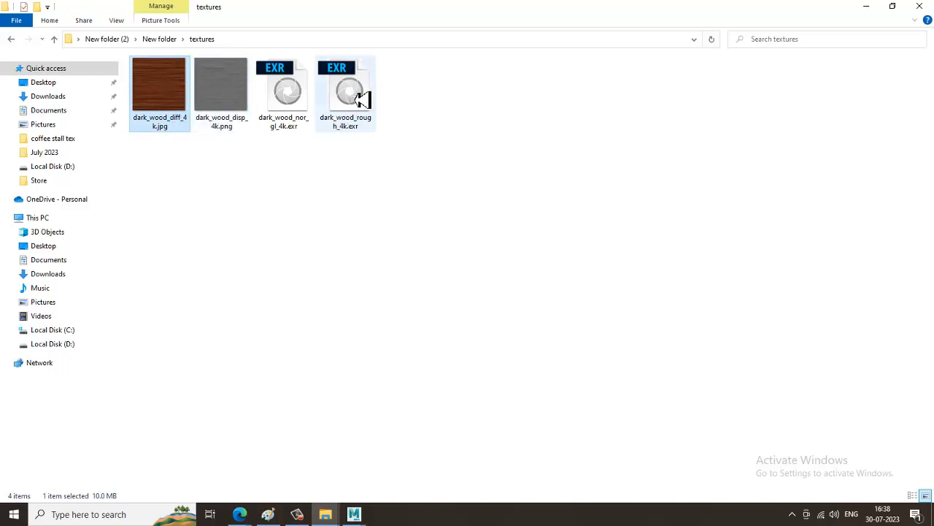
left_click(302, 95)
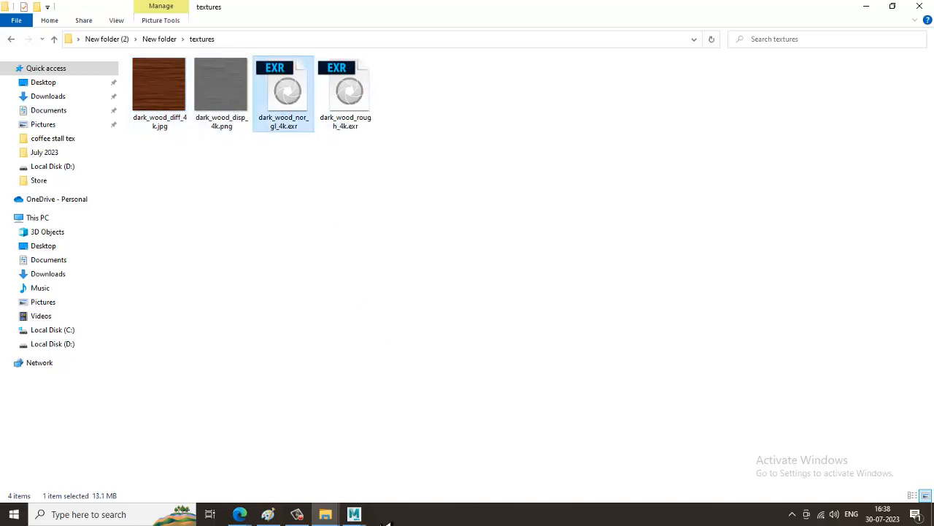
Step: Switch back to Maya and connect a File texture to the ground material's base Color
mouse_move(356, 516)
left_click(413, 488)
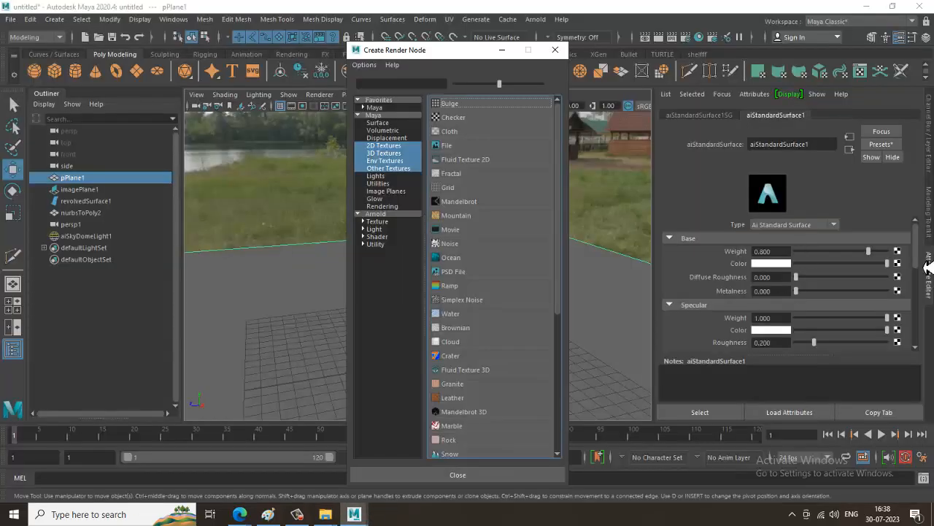
left_click(898, 265)
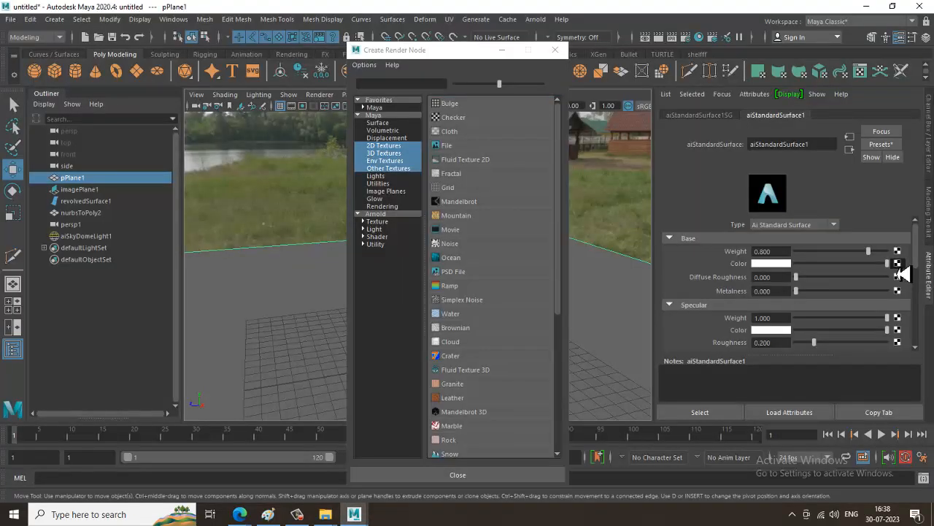
left_click(463, 148)
Step: Browse for the file texture's image in the desktop's New folder (2)\New folder\textures directory
left_click(900, 273)
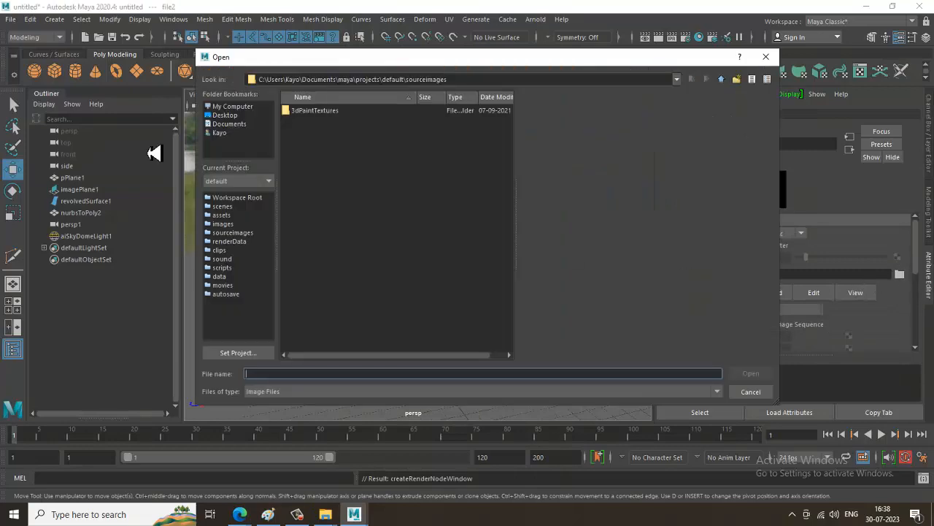
left_click(225, 115)
double_click(327, 143)
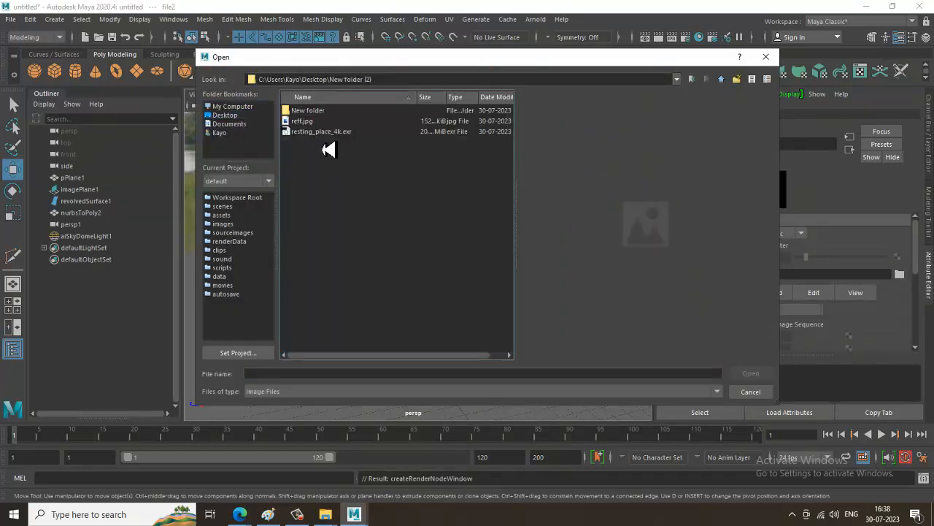
left_click(312, 117)
double_click(313, 113)
double_click(310, 113)
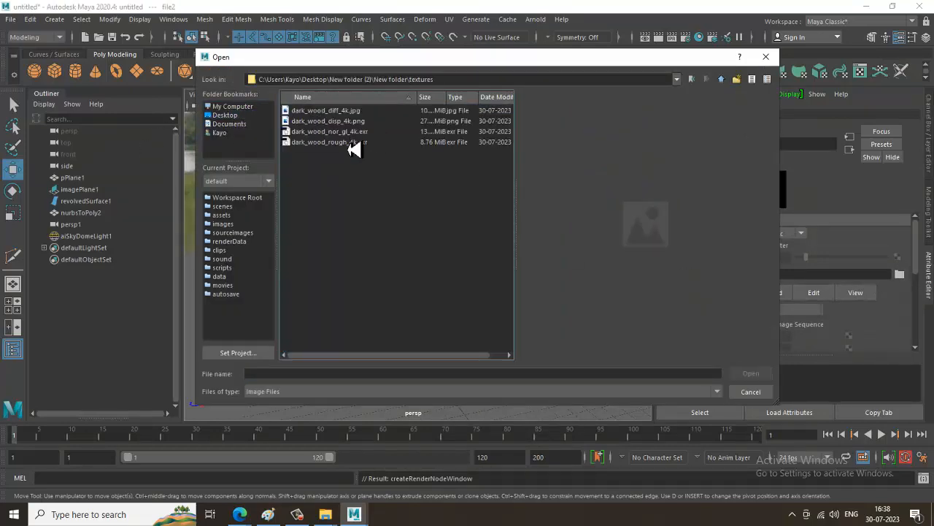
Step: Preview the dark wood maps and load dark_wood_diff_4k.jpg as the file texture's image
left_click(340, 111)
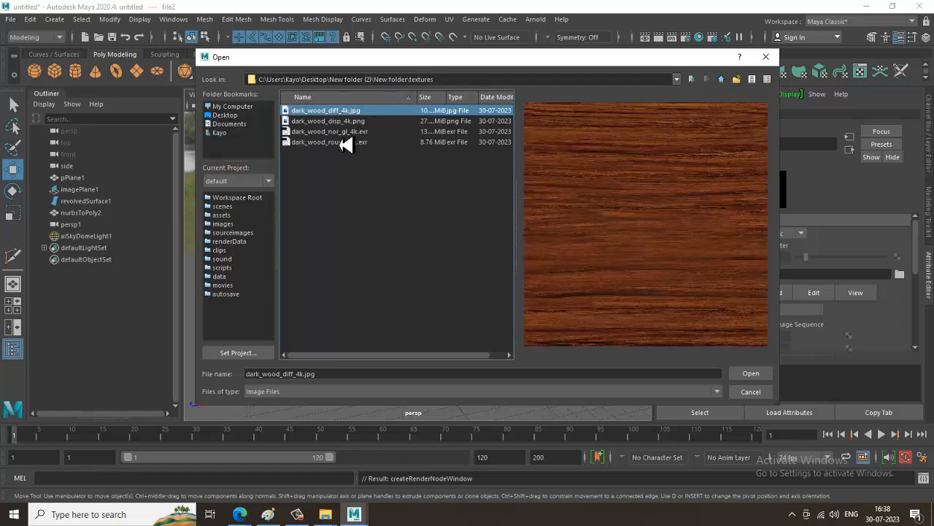
left_click(349, 132)
left_click(348, 143)
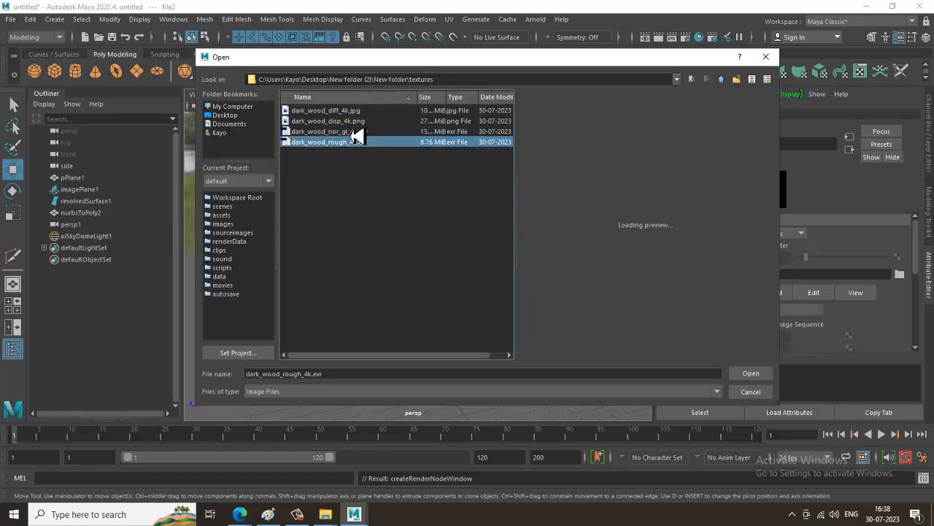
left_click(358, 132)
left_click(358, 122)
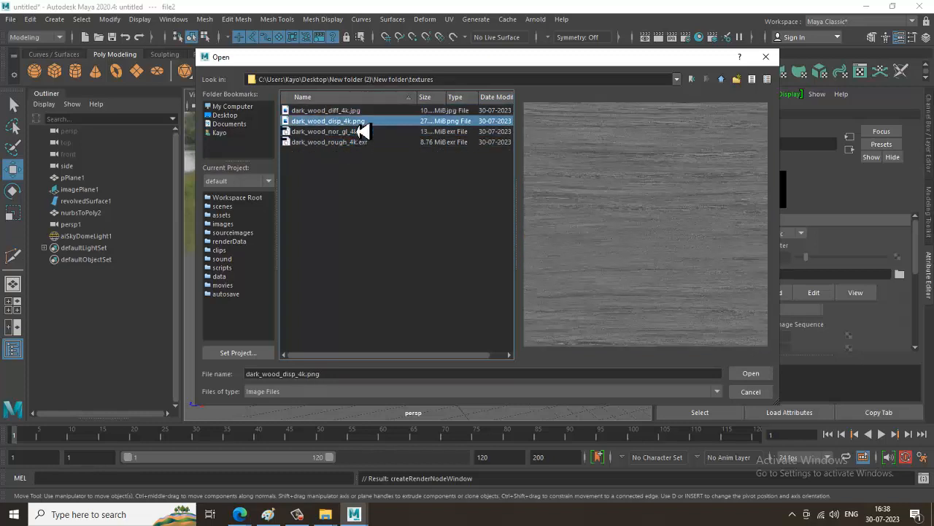
left_click(369, 132)
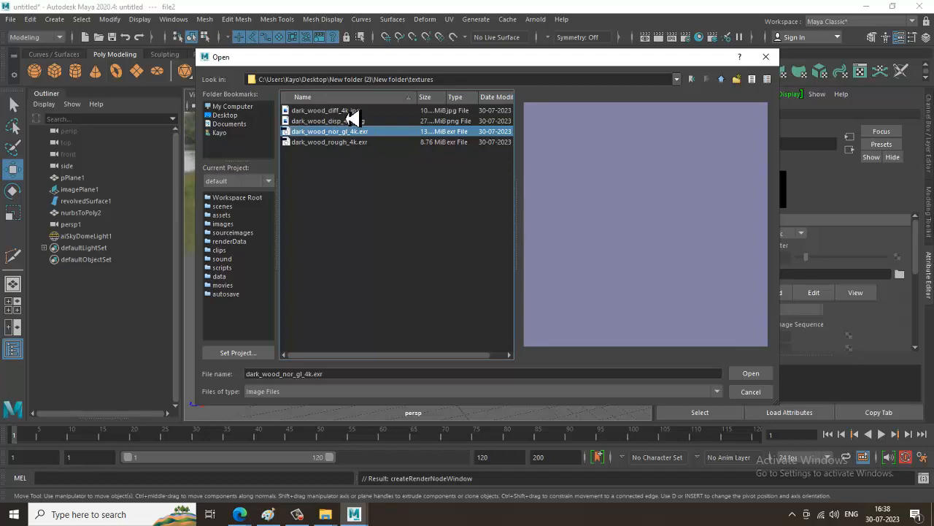
double_click(348, 111)
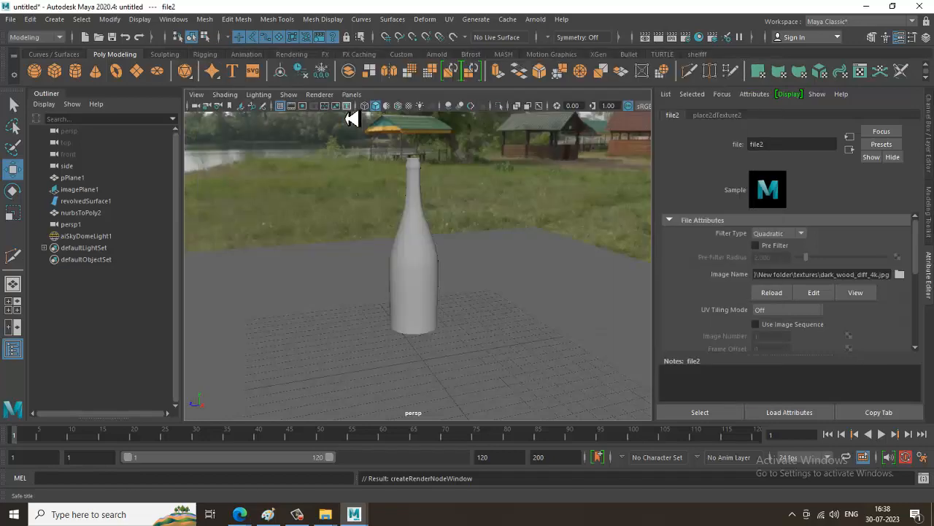
Step: Turn on textured shading in the viewport to view the wood material on the ground plane
left_click(565, 340)
key("6")
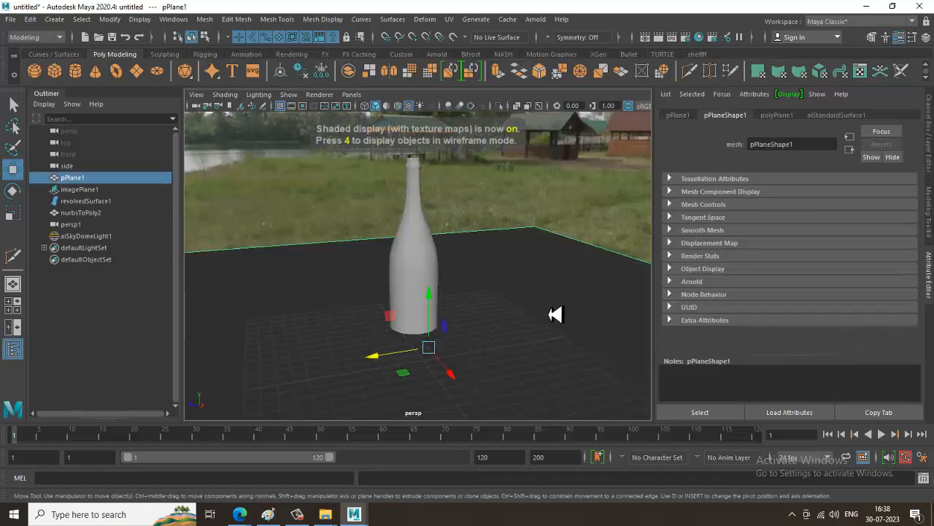
right_click_drag(528, 336, 402, 256, "alt")
Step: Save the scene as a Maya Binary file named bottle in the desktop's New folder (2)
key("ctrl+shift+s")
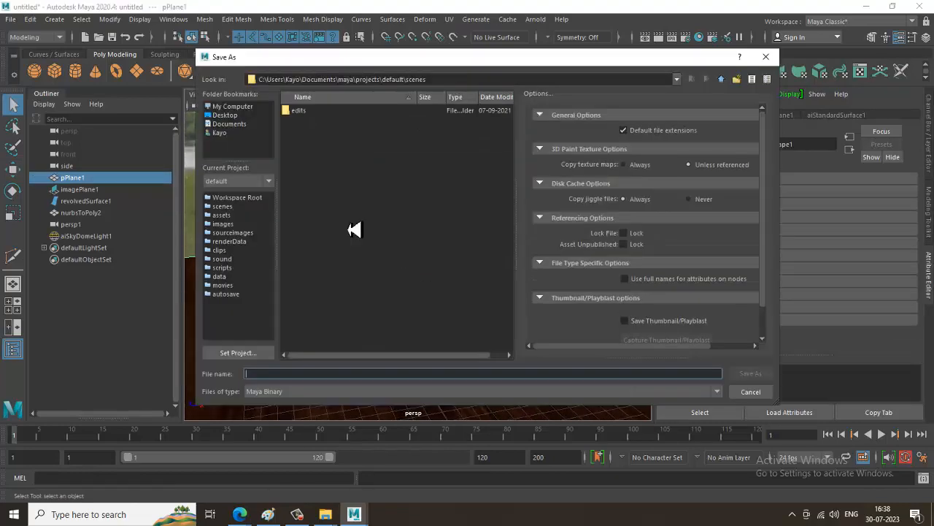
left_click(225, 115)
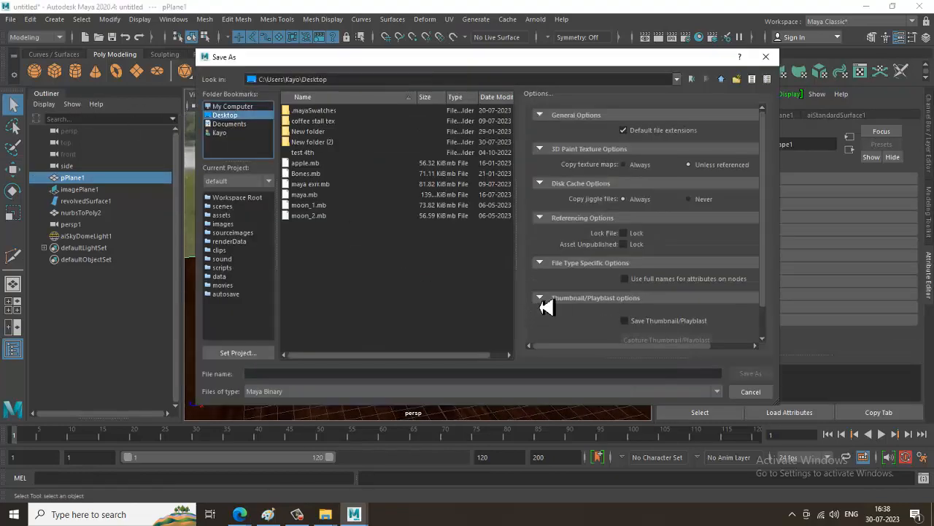
double_click(321, 143)
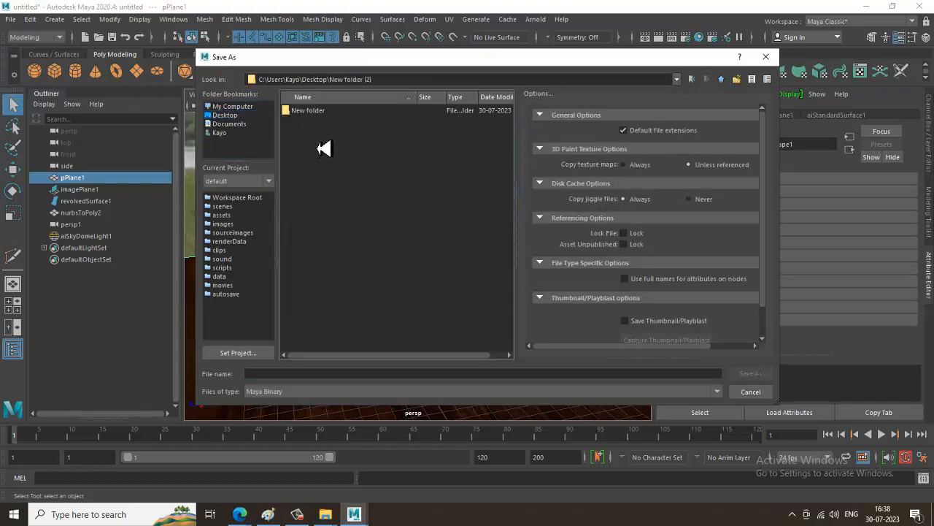
left_click(297, 373)
type("b")
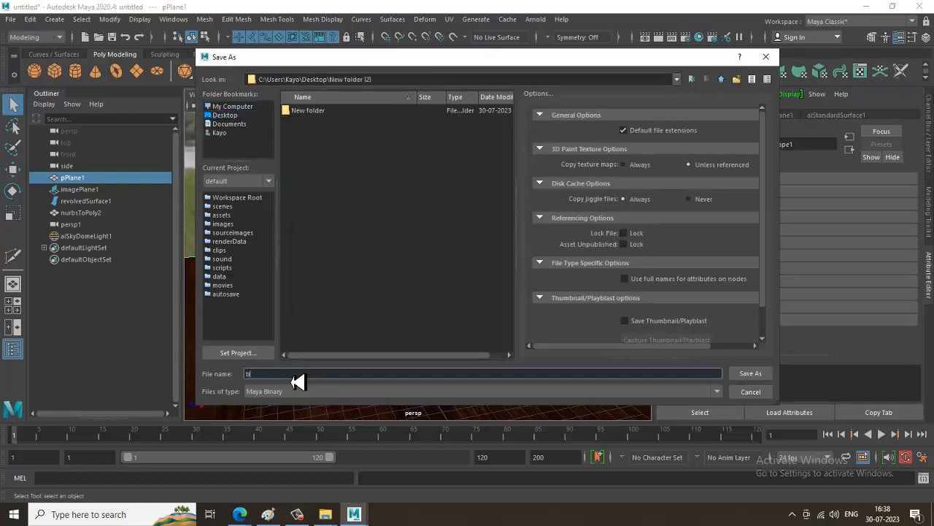
type("ottle")
key("Return")
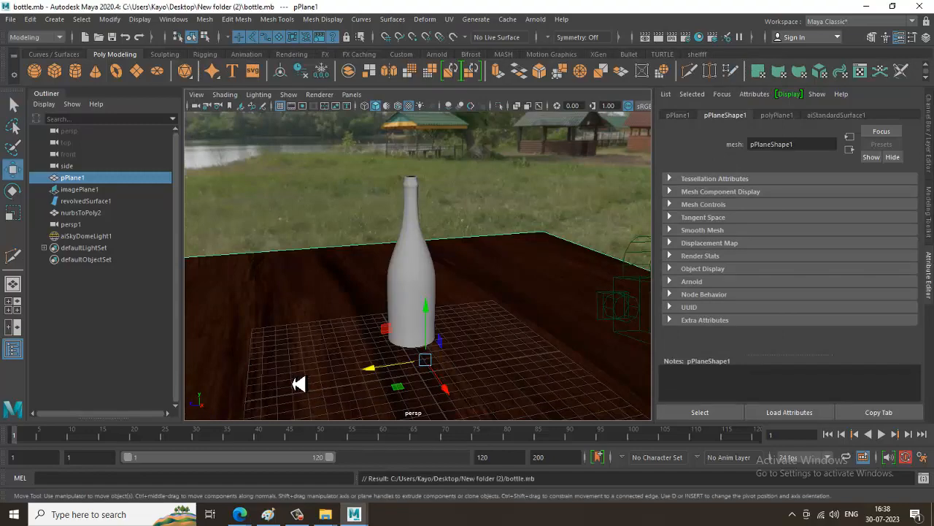
Step: Select the bottle mesh and save the scene
scroll(465, 305, "up", 3)
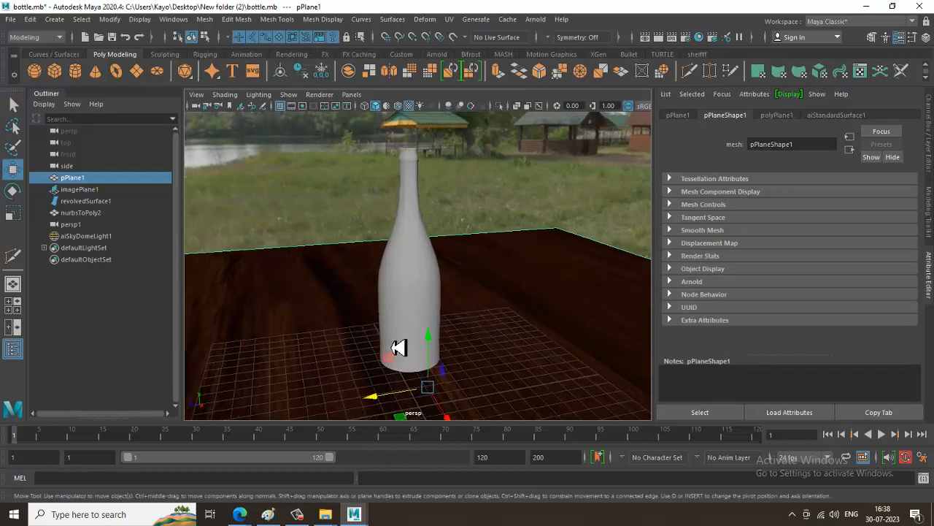
left_click_drag(489, 262, 438, 274, "alt")
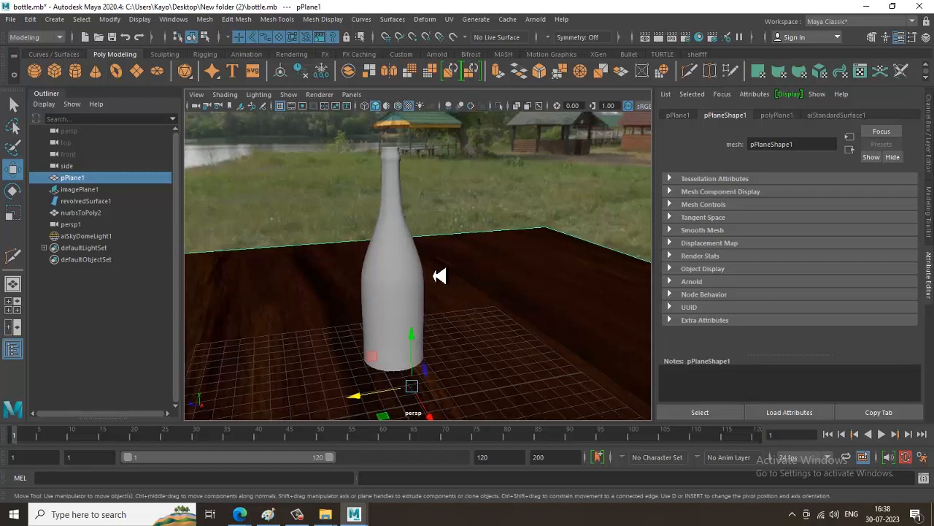
left_click(419, 271)
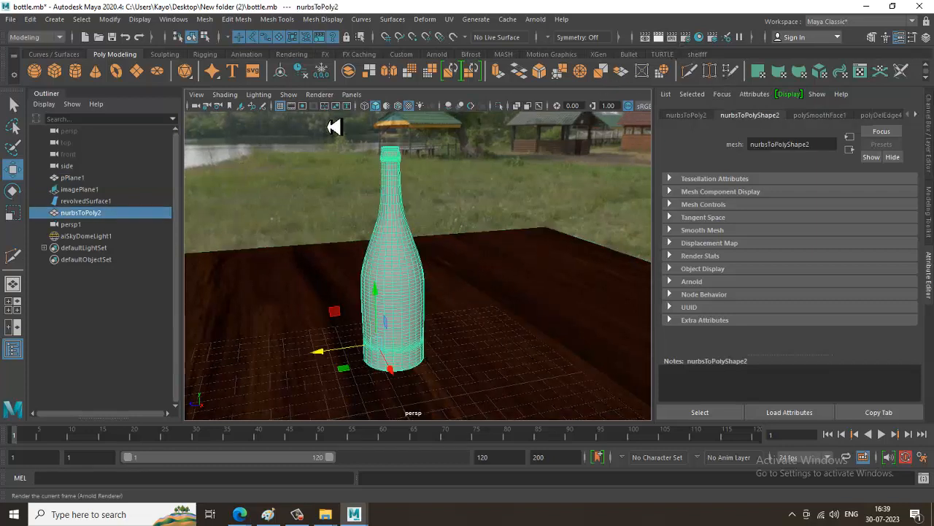
key("ctrl+s")
Step: Preview the bottle and wooden ground with an Arnold render in the perspective viewport, then stop the render
left_click(319, 94)
left_click(342, 136)
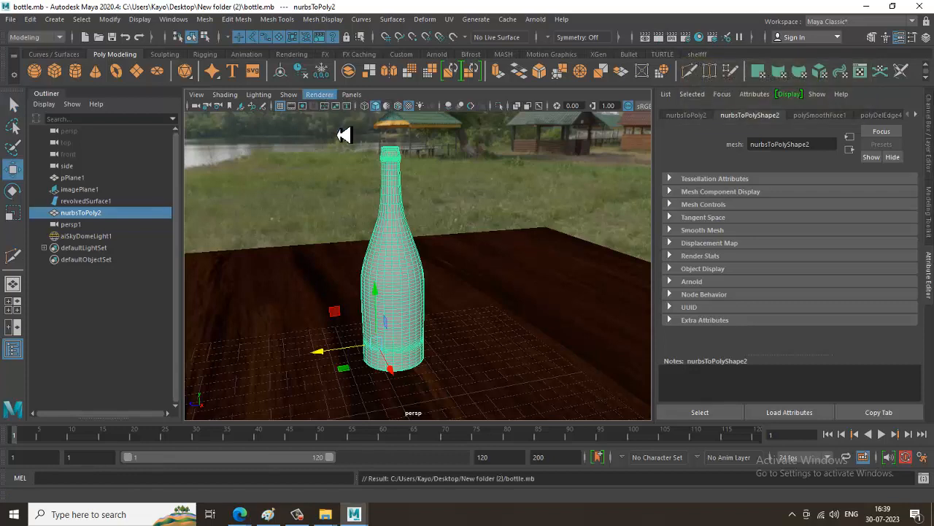
left_click(263, 138)
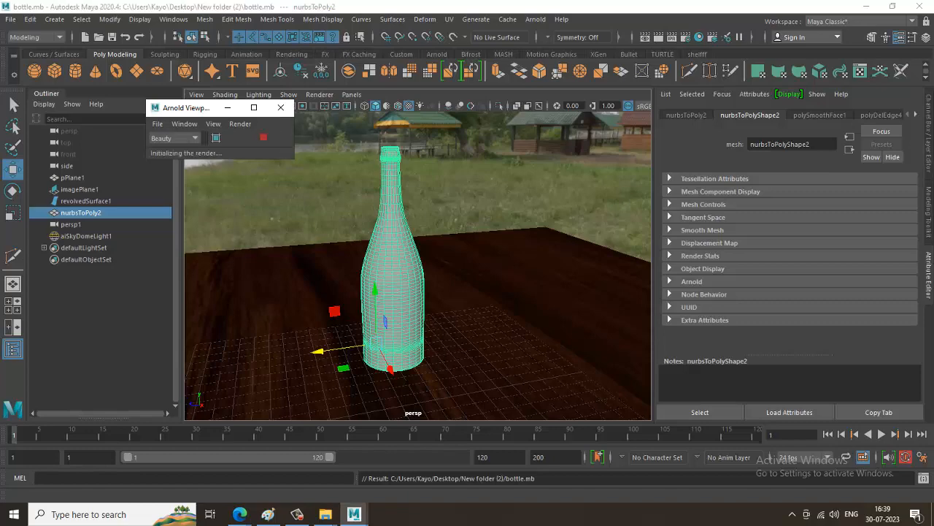
mouse_move(305, 518)
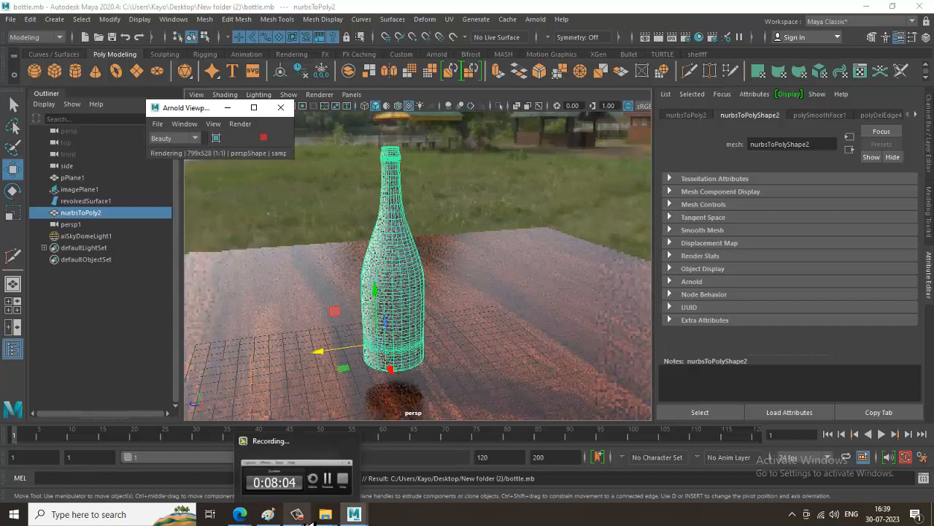
left_click(489, 223)
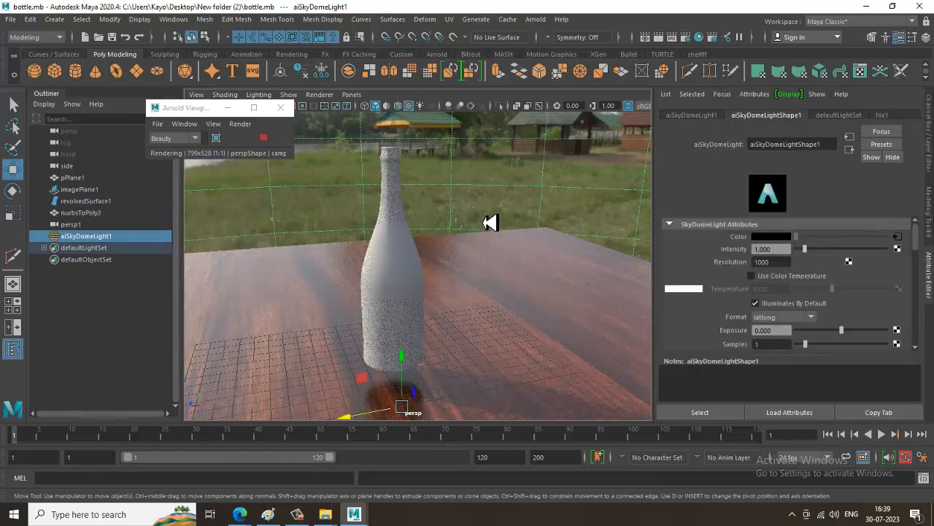
left_click(263, 137)
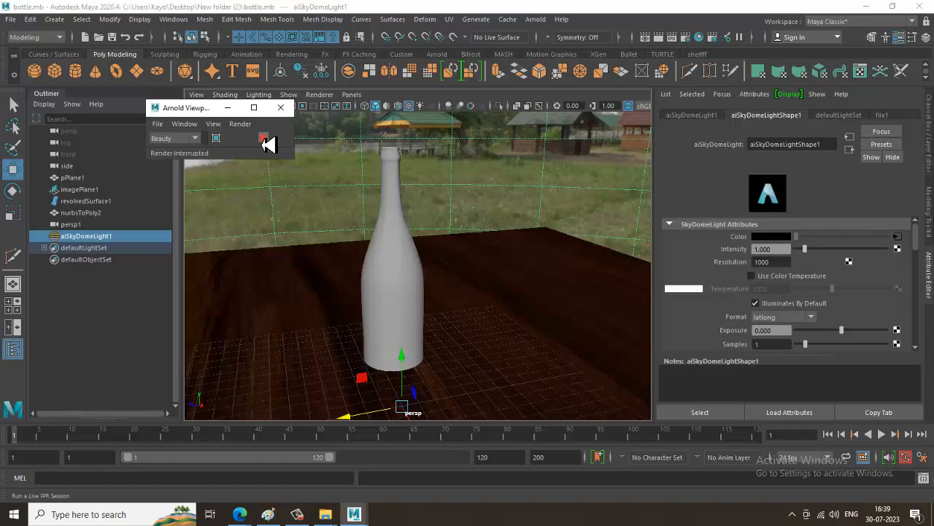
Step: Lower the bottle so its base sits on the wooden ground plane
left_click_drag(463, 381, 488, 286, "alt")
left_click(422, 301)
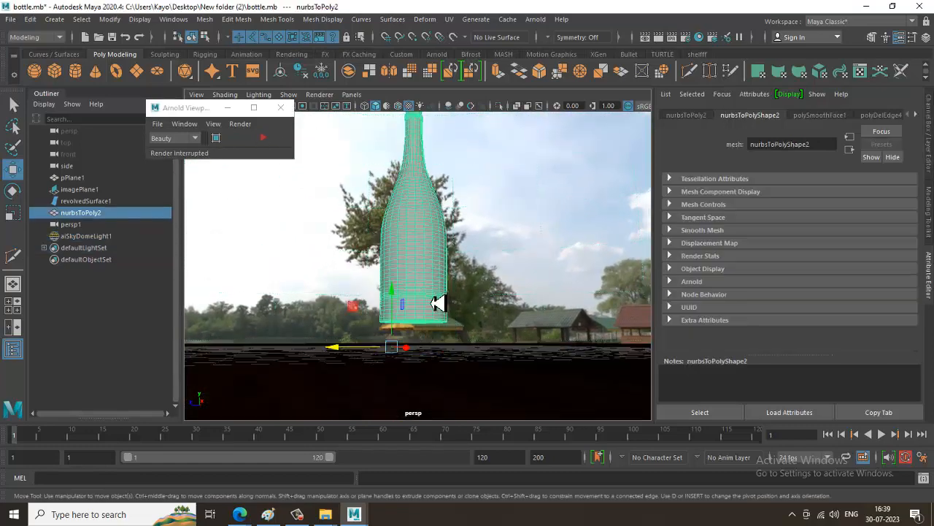
left_click_drag(397, 309, 406, 326)
left_click_drag(546, 257, 445, 307, "alt")
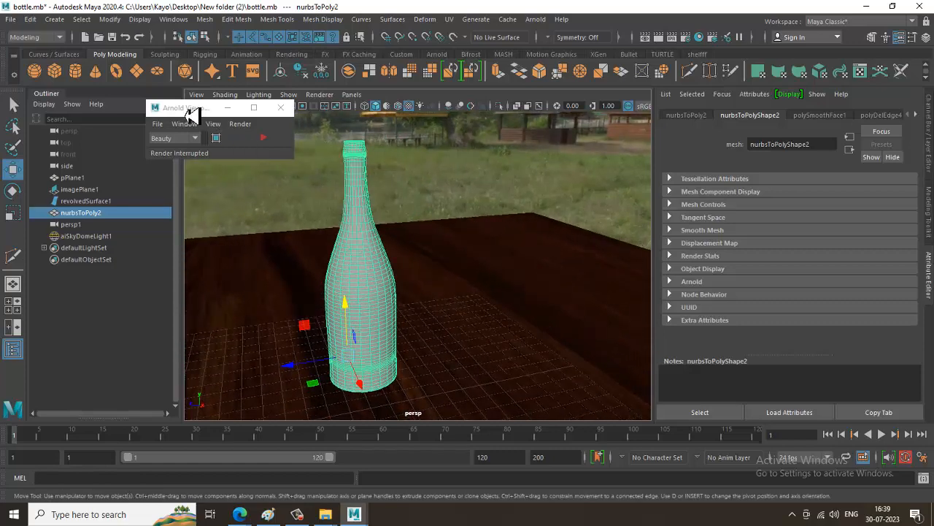
Step: Move the Arnold render window clear of the viewport and rename the bottle's mesh shape to Bottle
left_click_drag(191, 113, 86, 89)
right_click(383, 252)
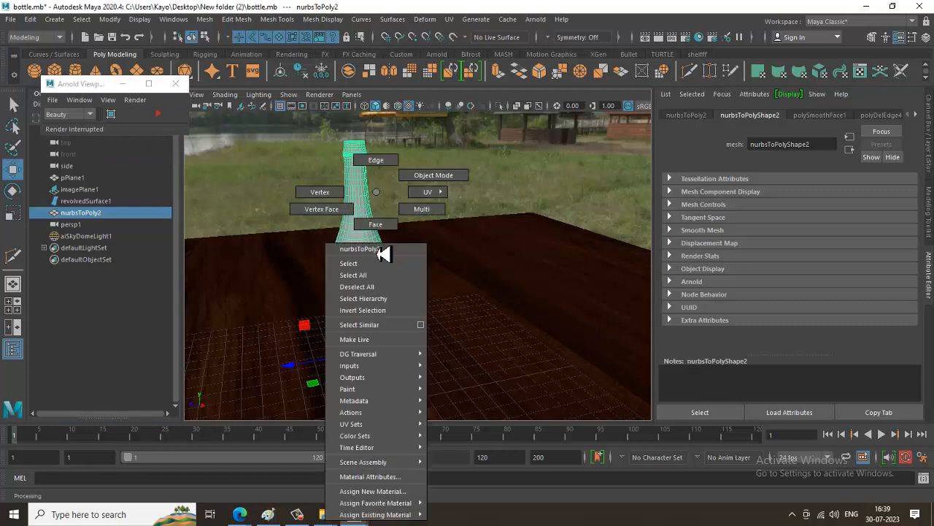
right_click_drag(377, 254, 454, 144)
left_click(382, 194)
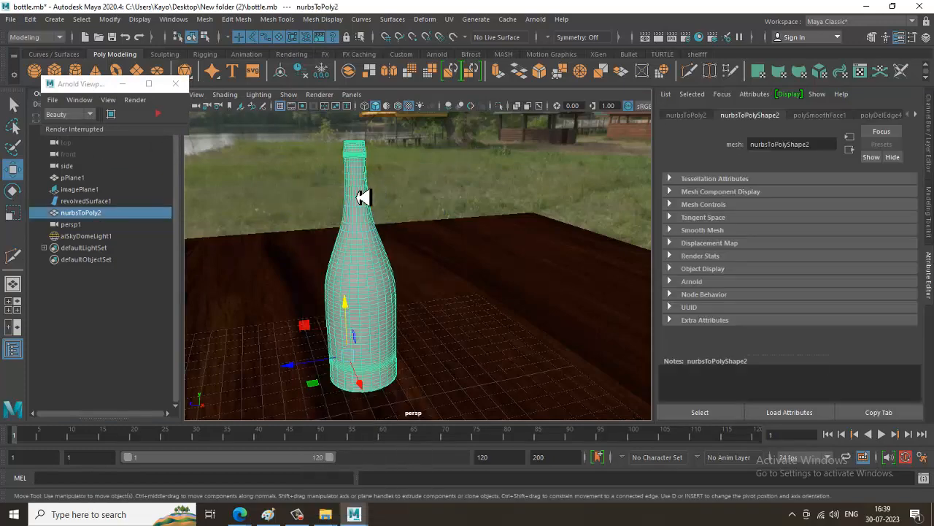
left_click_drag(815, 144, 610, 150)
type("B")
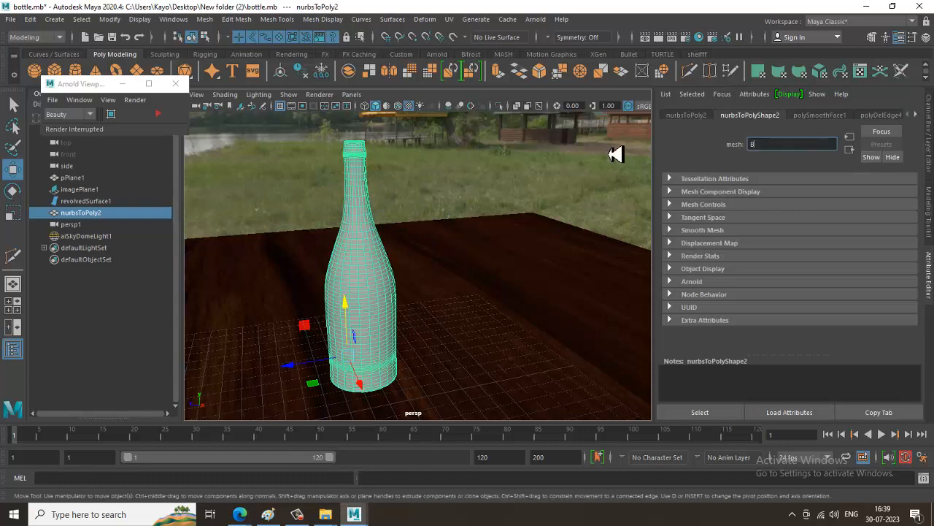
type("ottle")
key("Return")
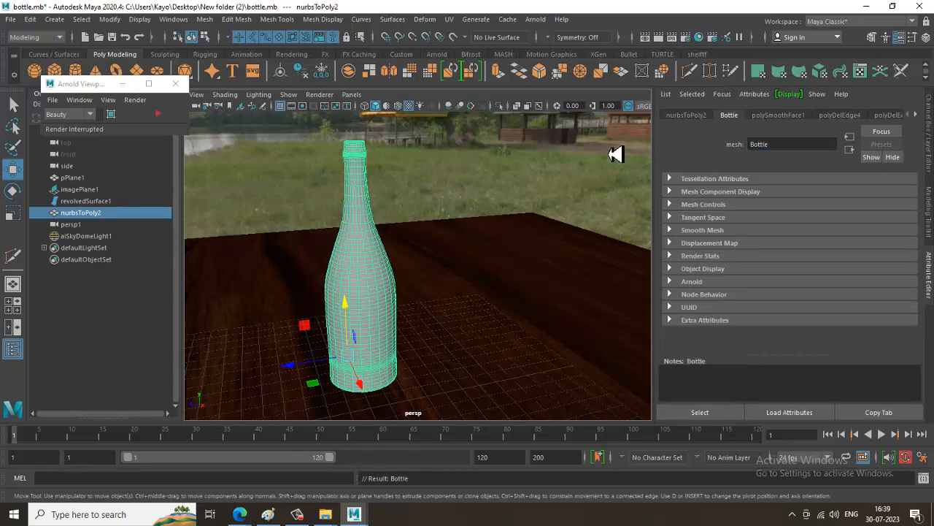
Step: Create a small polygon cylinder beside the bottle in the top view
left_click(74, 70)
key("space")
key("space")
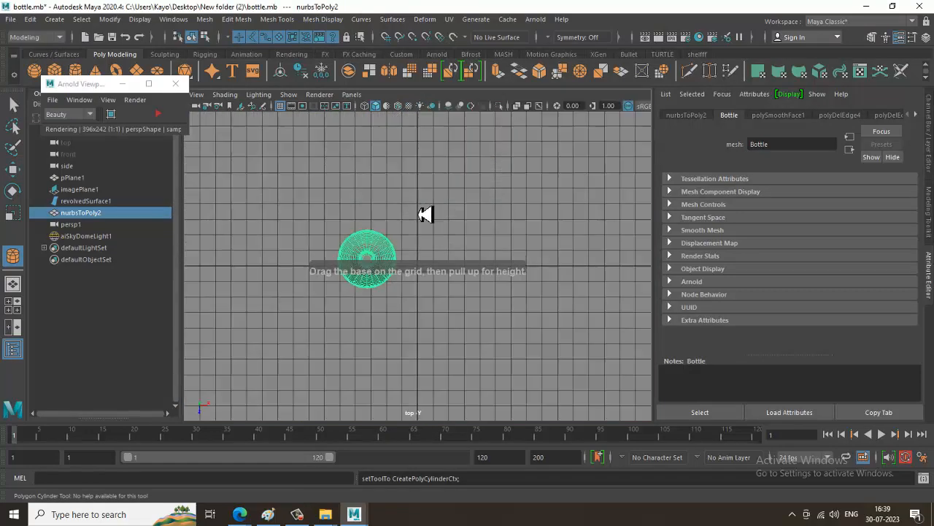
scroll(546, 328, "up", 5)
mouse_move(410, 268)
left_mouse_down()
mouse_move(417, 285)
mouse_move(413, 256)
left_mouse_up()
key("space")
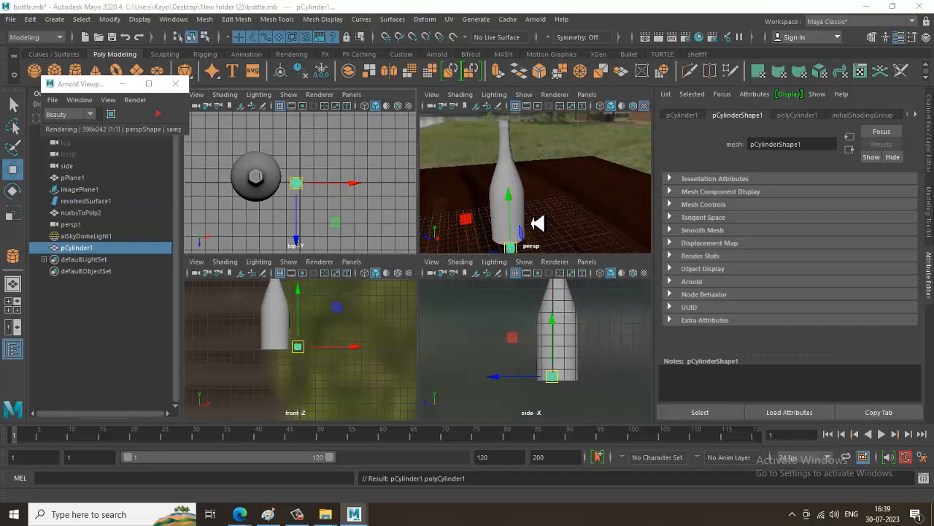
Step: Raise the cylinder to the height of the bottle's mouth and align it sideways with the neck
key("space")
scroll(438, 307, "down", 2)
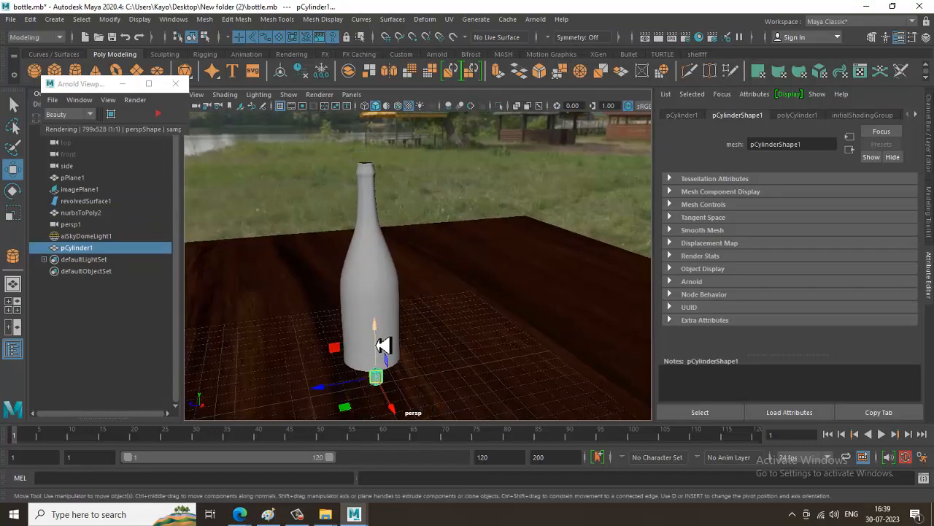
left_click_drag(382, 344, 271, 202)
key("space")
key("space")
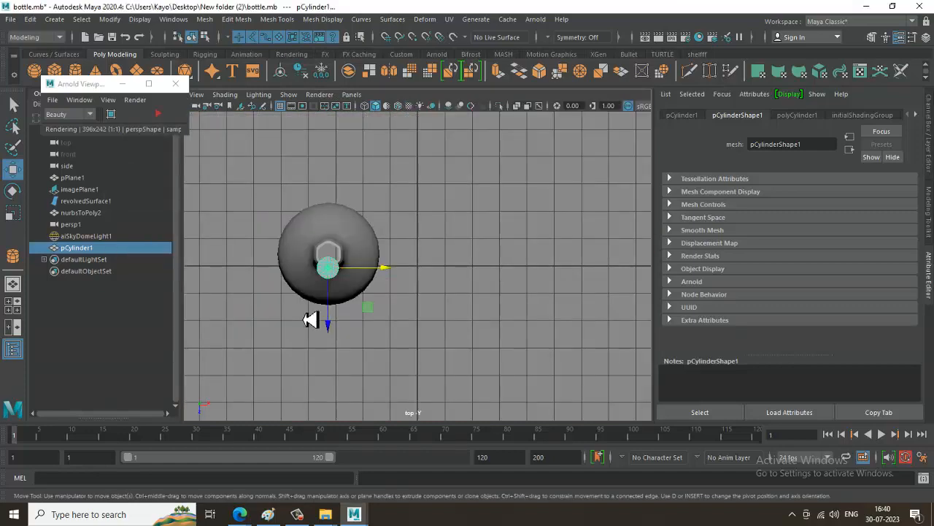
Step: Turn off the bottle's smooth preview and center the cylinder over the bottle's mouth in the top view
scroll(399, 288, "up", 5)
middle_click_drag(291, 269, 403, 277, "alt")
left_click(422, 210)
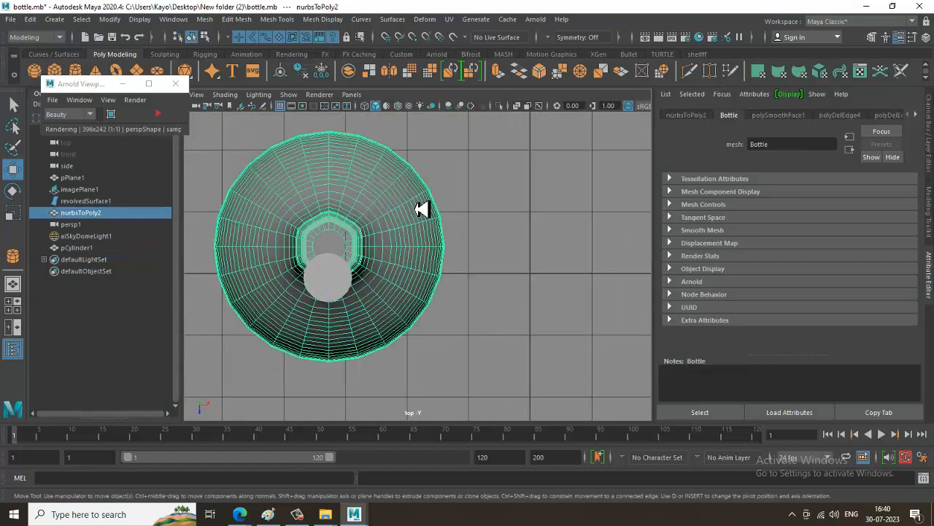
key("1")
left_click(333, 286)
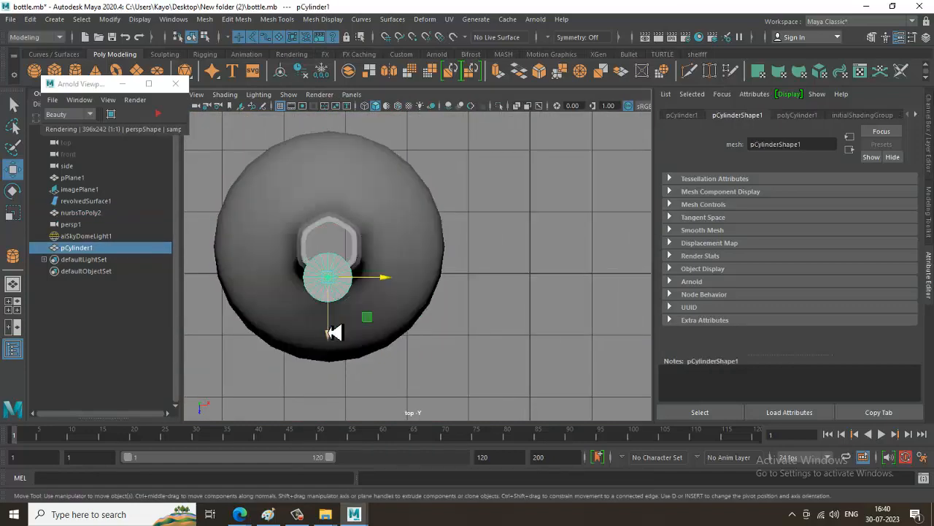
left_click_drag(334, 330, 330, 301)
Step: Scale the cylinder in the perspective view to fit the bottle's mouth
key("r")
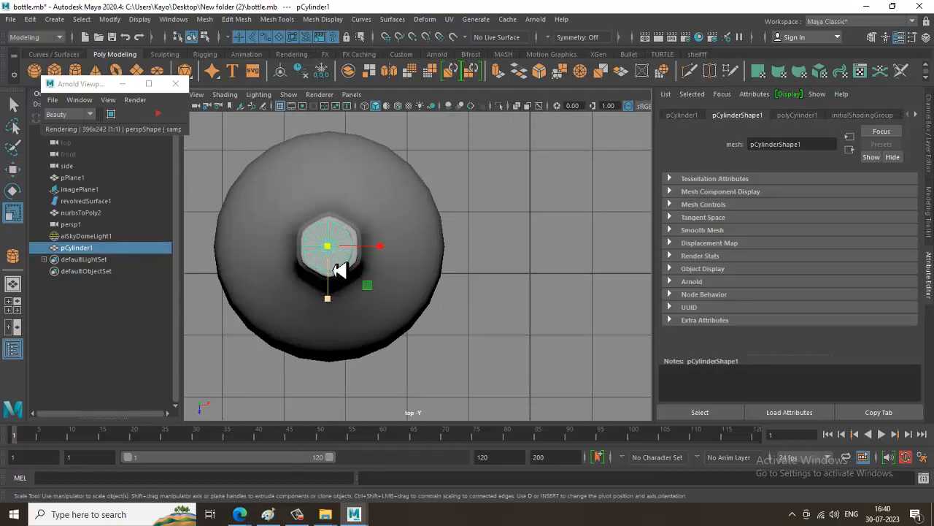
key("space")
key("space")
key("f")
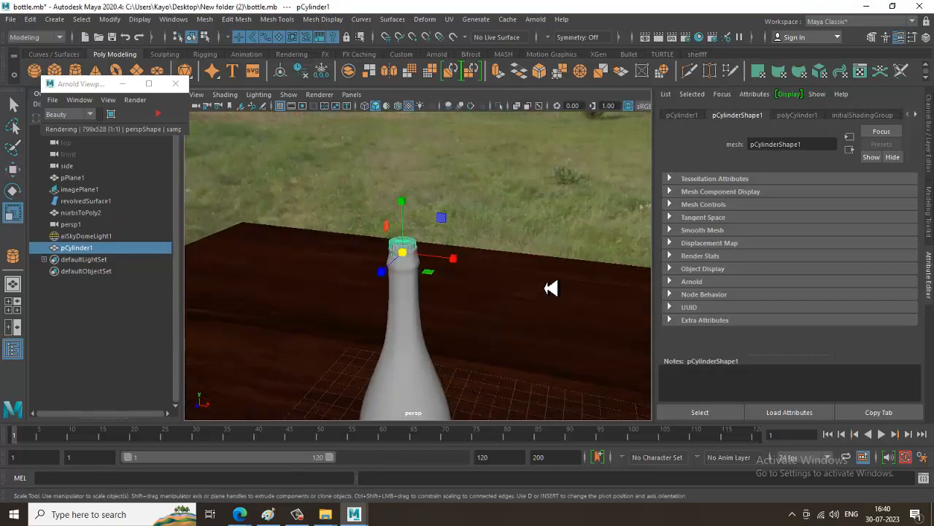
left_click_drag(399, 252, 405, 253)
Step: Lengthen the cylinder in wireframe display by moving its top vertices up above the bottle's mouth
right_click_drag(433, 213, 487, 323, "alt")
right_click_drag(399, 186, 197, 141)
middle_click_drag(348, 181, 417, 246, "alt")
key("4")
left_click_drag(338, 203, 557, 286)
key("w")
left_click_drag(438, 212, 443, 139)
middle_click_drag(470, 305, 465, 289, "alt")
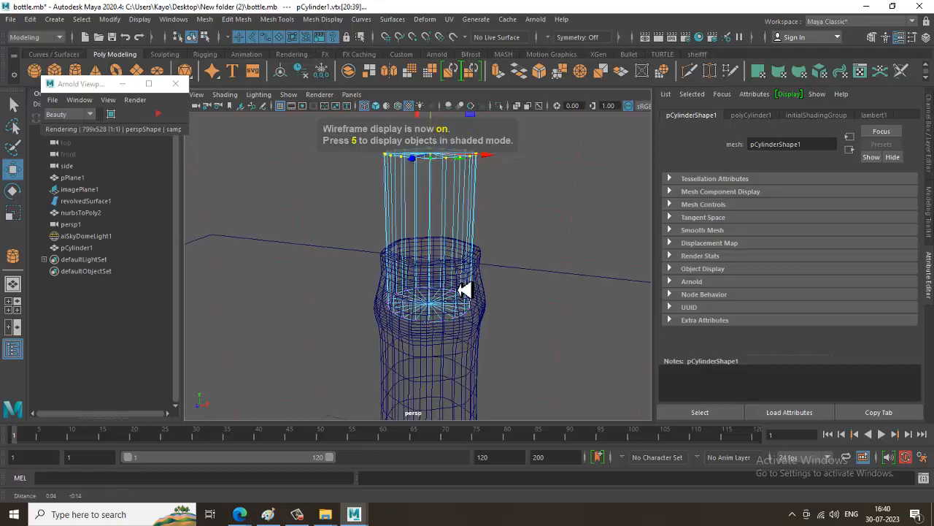
Step: Taper the cylinder into a cork shape by scaling its bottom vertices smaller and its top vertices slightly larger
left_click_drag(349, 251, 631, 384)
key("r")
left_click_drag(438, 312, 387, 167)
left_click_drag(349, 141, 542, 213)
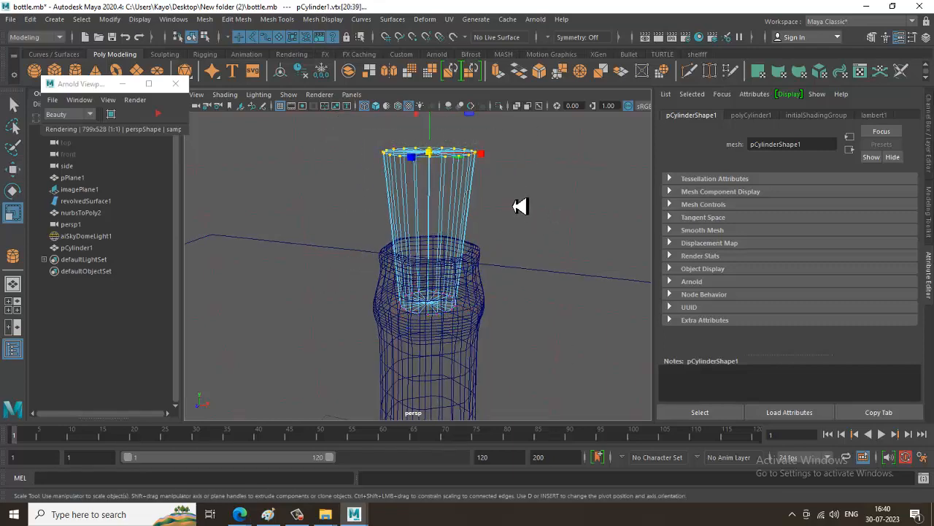
middle_click_drag(514, 203, 526, 234, "alt")
mouse_move(442, 191)
left_mouse_down()
mouse_move(465, 203)
mouse_move(456, 196)
left_mouse_up()
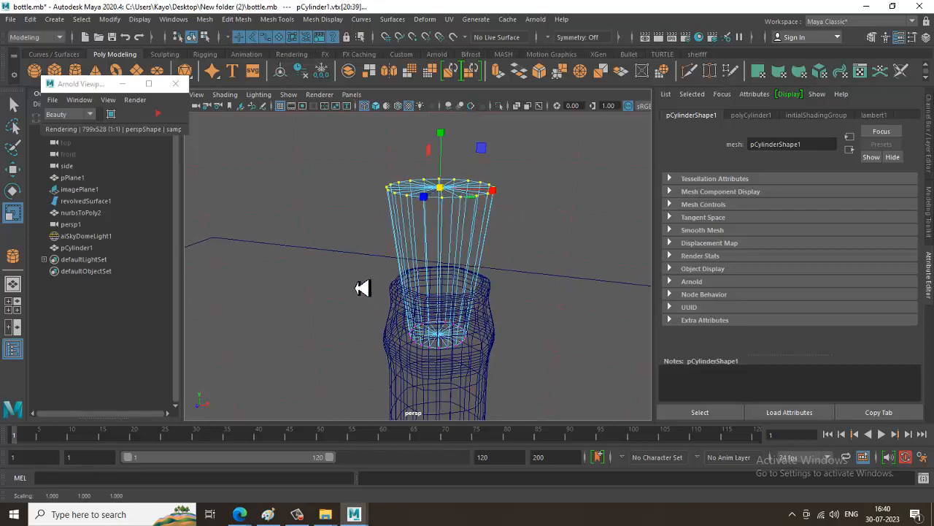
left_click_drag(356, 287, 581, 403)
left_click_drag(439, 334, 449, 351)
Step: Return the cylinder to object mode, restore textured shading in the viewport, and select the cylinder
key("w")
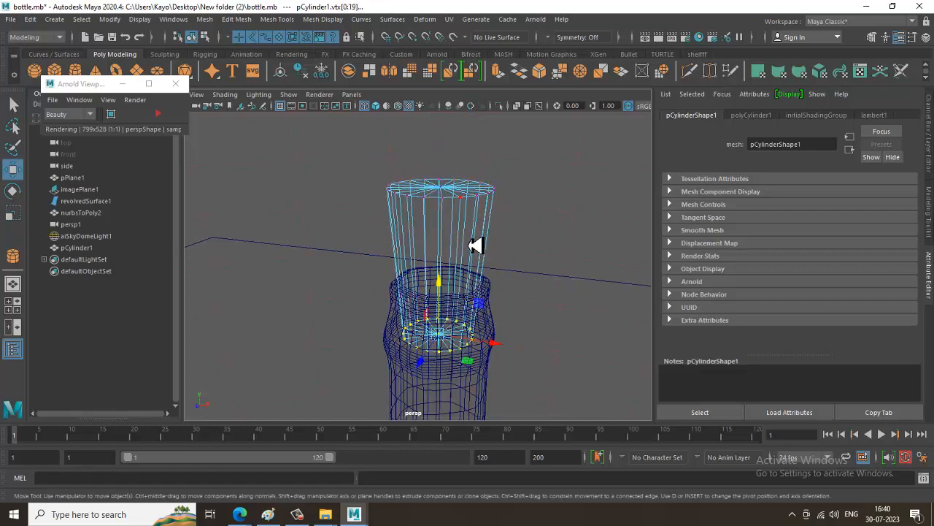
right_click_drag(452, 223, 573, 234)
left_click(574, 234)
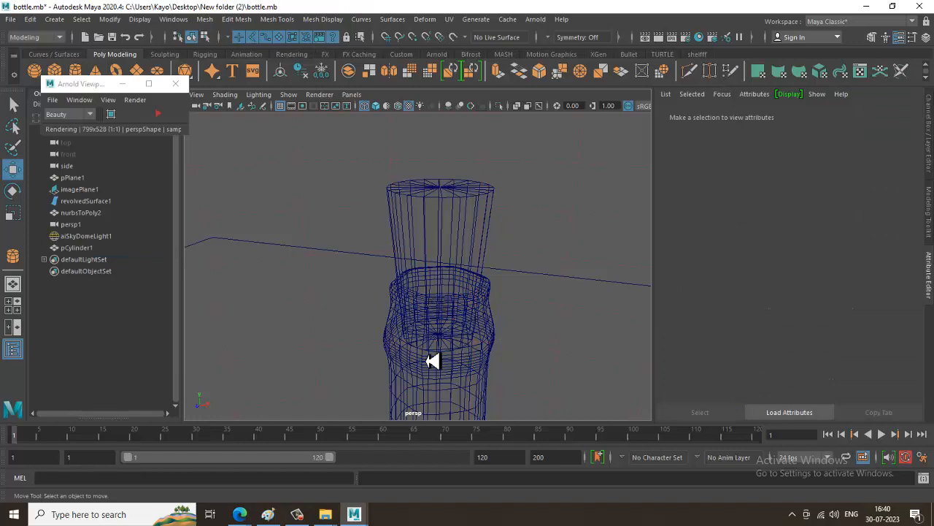
key("5")
key("6")
left_click(463, 288)
Step: Lower the cork cylinder slightly into the bottle's neck
mouse_move(463, 290)
left_mouse_down("alt")
mouse_move(424, 316)
mouse_move(411, 240)
mouse_move(397, 256)
mouse_move(431, 292)
mouse_move(483, 300)
mouse_move(436, 265)
mouse_move(549, 320)
left_mouse_up("alt")
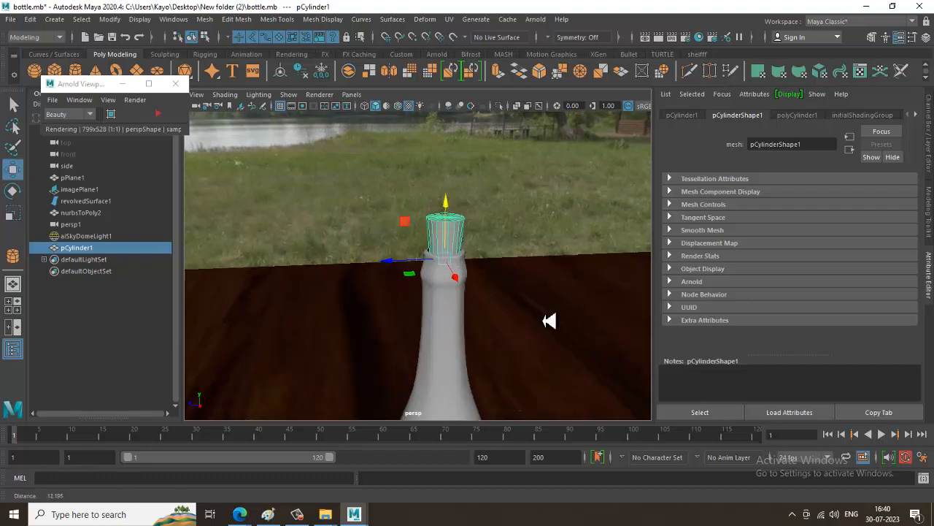
right_click_drag(549, 319, 571, 326, "alt")
left_click_drag(555, 321, 520, 271, "alt")
left_click_drag(476, 199, 480, 221)
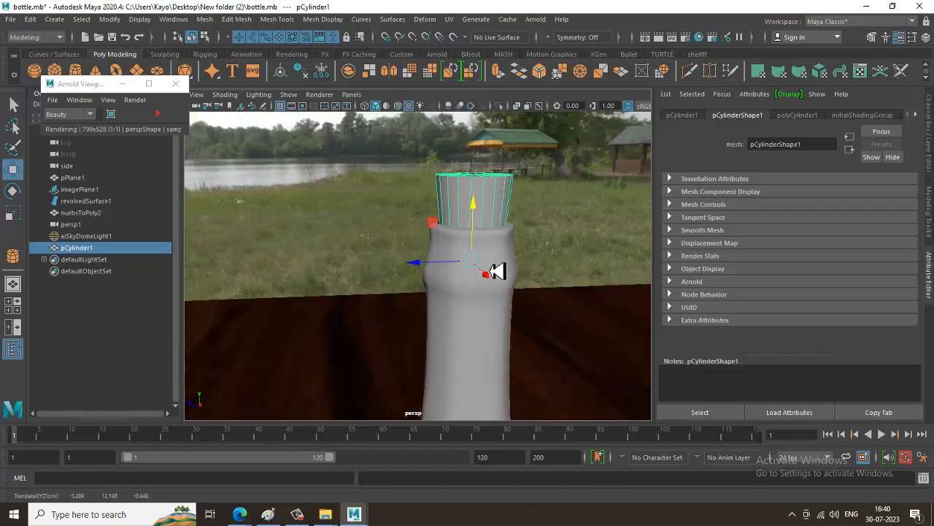
Step: Assign a new Arnold aiStandardSurface material to the cork cylinder
left_click_drag(498, 271, 436, 271, "alt")
right_click_drag(557, 278, 507, 178, "alt")
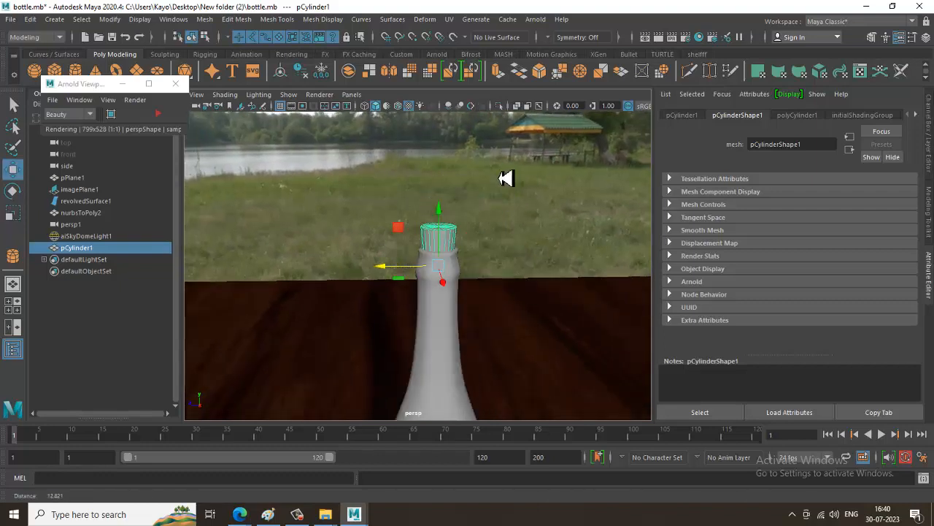
left_click_drag(509, 325, 532, 300, "alt")
right_click_drag(532, 310, 436, 197, "alt")
right_click_drag(481, 298, 452, 267, "alt")
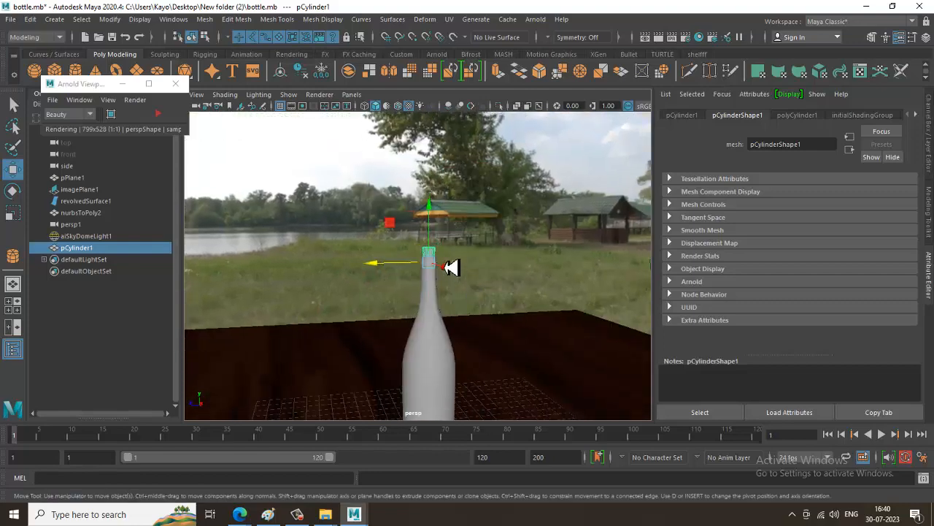
right_click_drag(401, 138, 411, 280, "alt")
left_click_drag(411, 280, 455, 304, "alt")
right_click(412, 250)
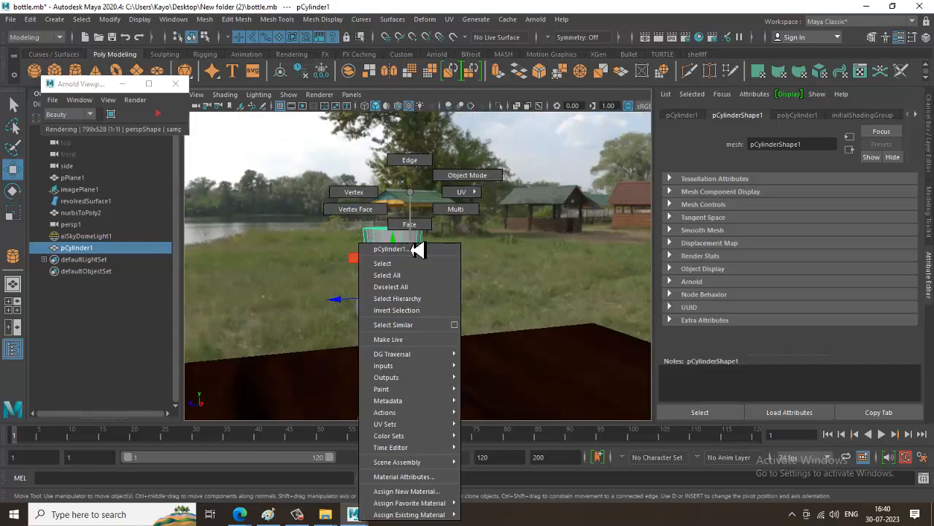
right_click_drag(411, 249, 424, 495)
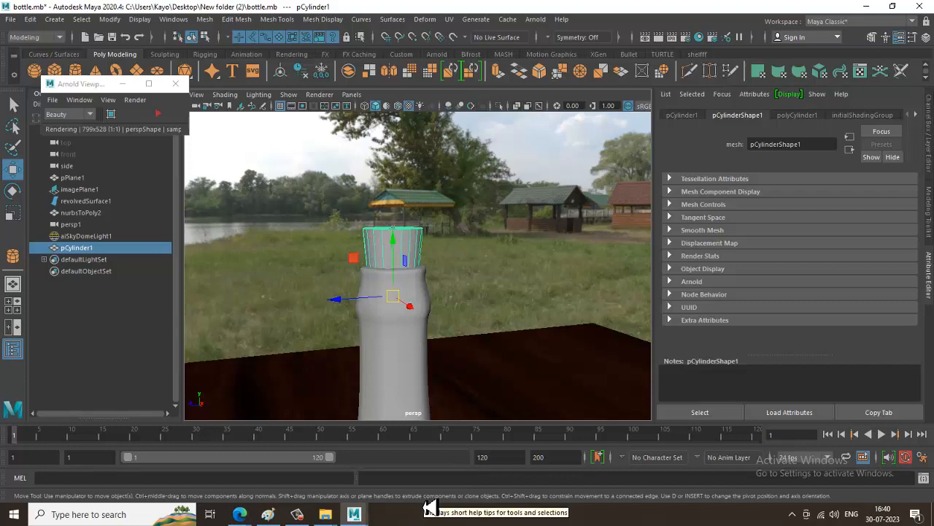
right_click_drag(423, 256, 435, 495)
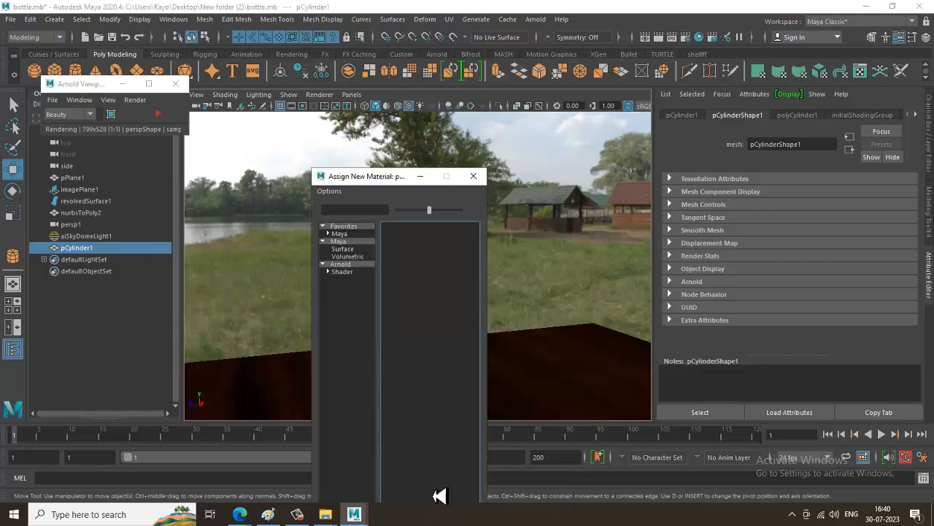
left_click(340, 264)
left_click(457, 428)
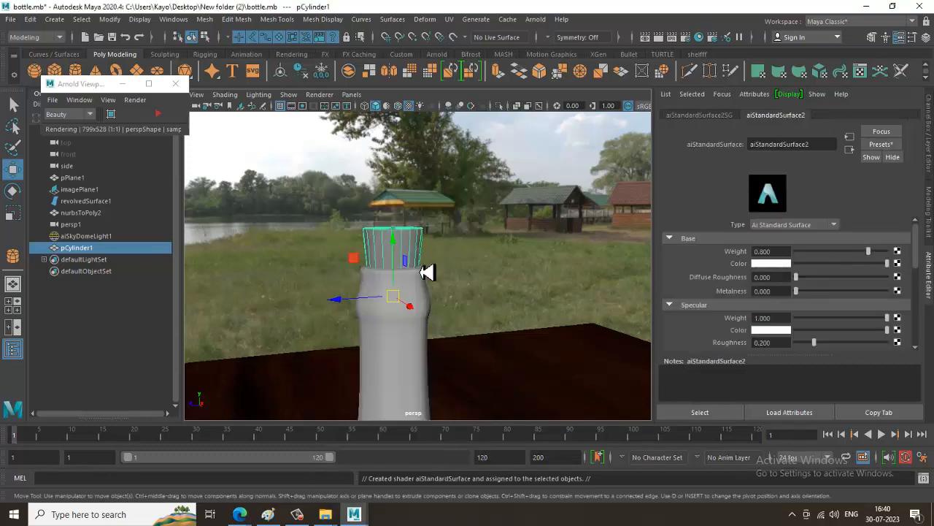
Step: Give the cork material a light orange-tan base color and a diffuse roughness of 0.149
left_click(771, 263)
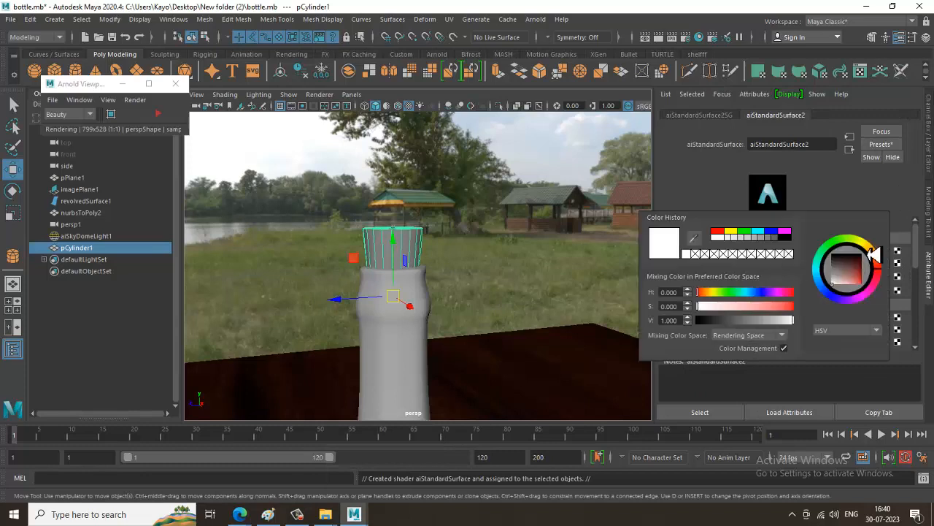
left_click_drag(868, 254, 852, 283)
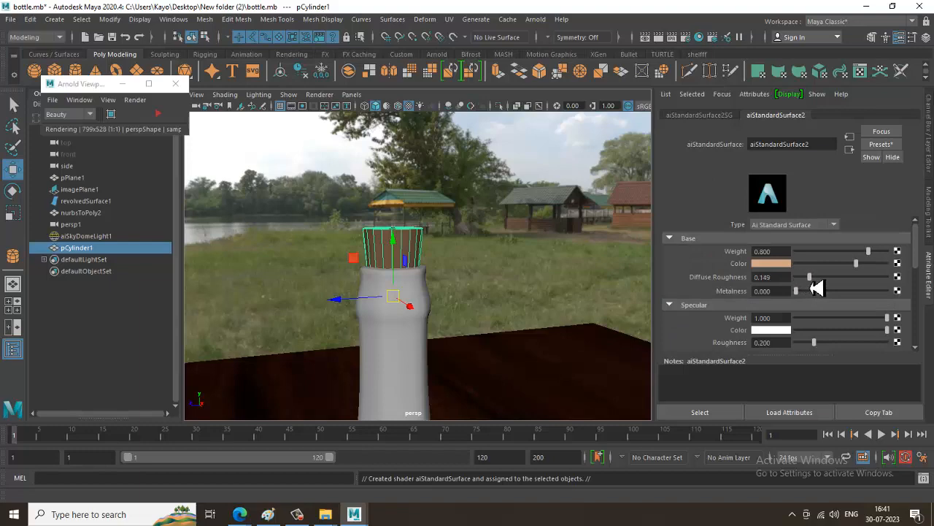
left_click(462, 243)
Step: Assign a new Arnold aiStandardSurface material to the bottle mesh and name the material Bottle
scroll(541, 312, "down", 5)
middle_click_drag(433, 373, 420, 304, "alt")
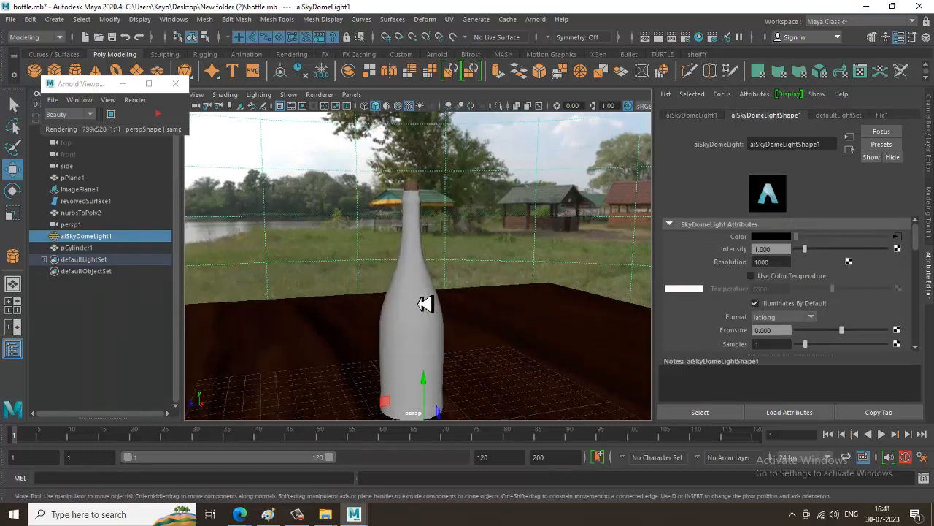
left_click(425, 304)
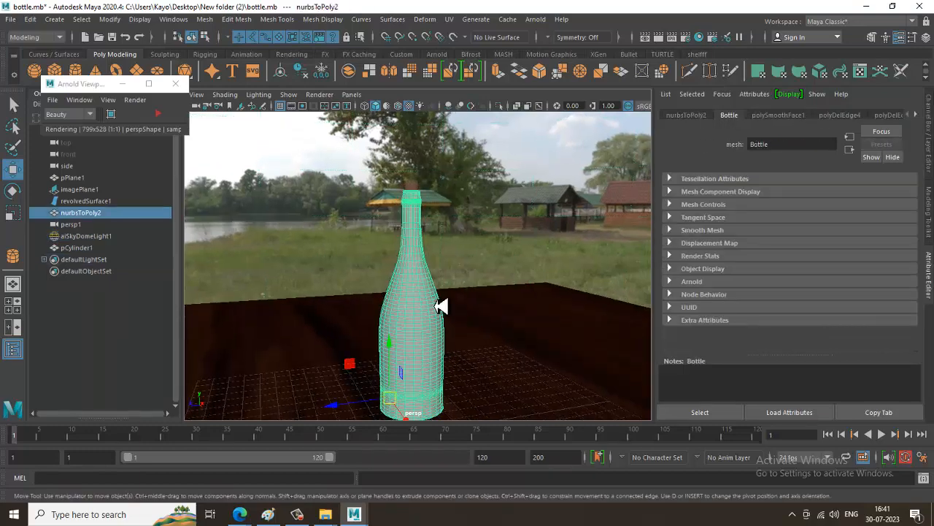
right_click_drag(418, 286, 559, 412)
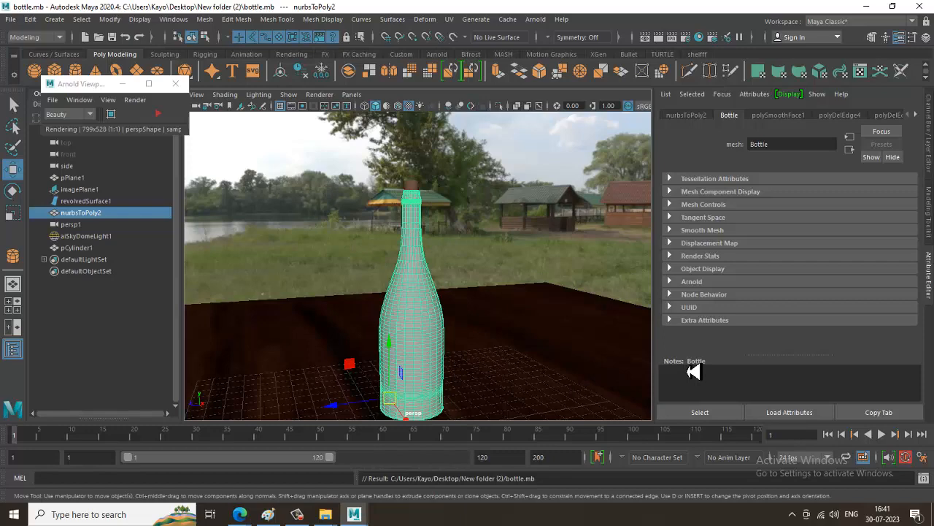
right_click_drag(418, 296, 452, 502)
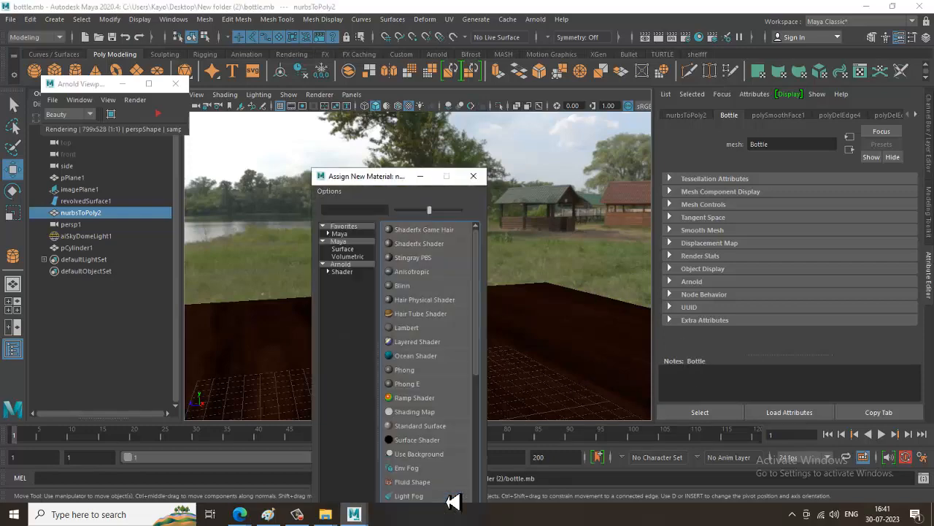
left_click(355, 271)
left_click(443, 435)
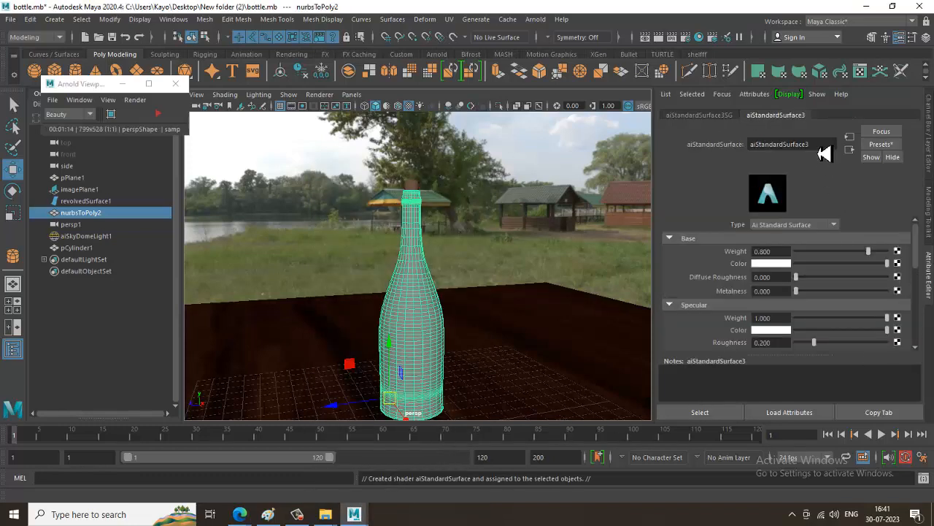
double_click(803, 144)
type("Bottle")
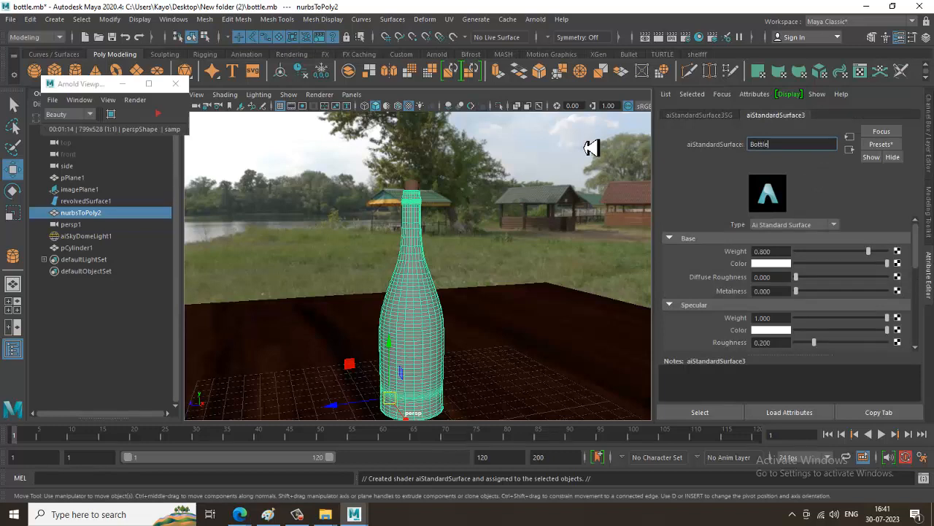
key("Return")
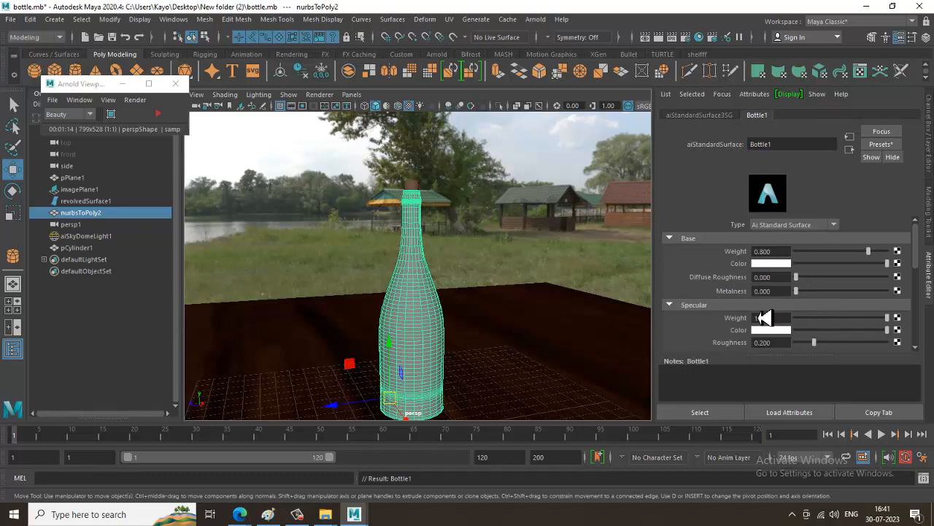
Step: Set the bottle material's transmission weight to 1.000 to make it fully transparent glass
scroll(761, 314, "down", 3)
left_click(701, 293)
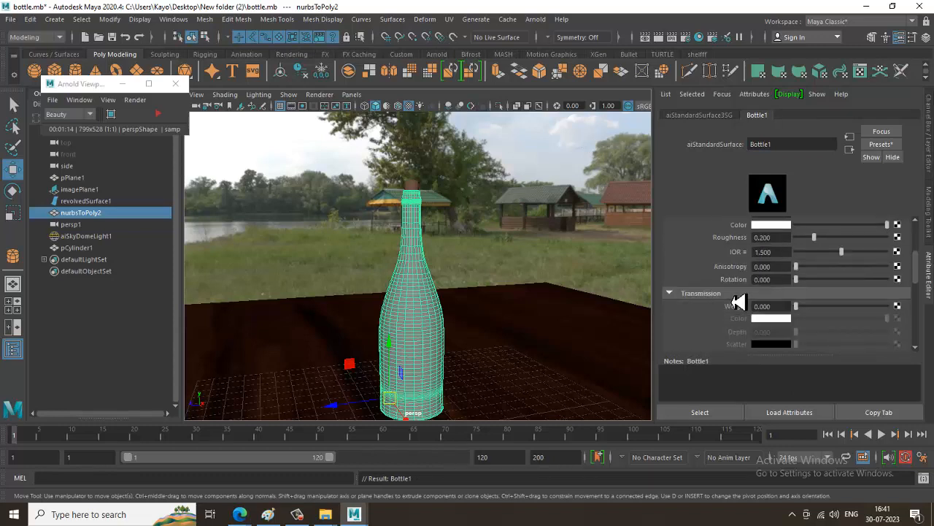
left_click_drag(803, 311, 834, 313)
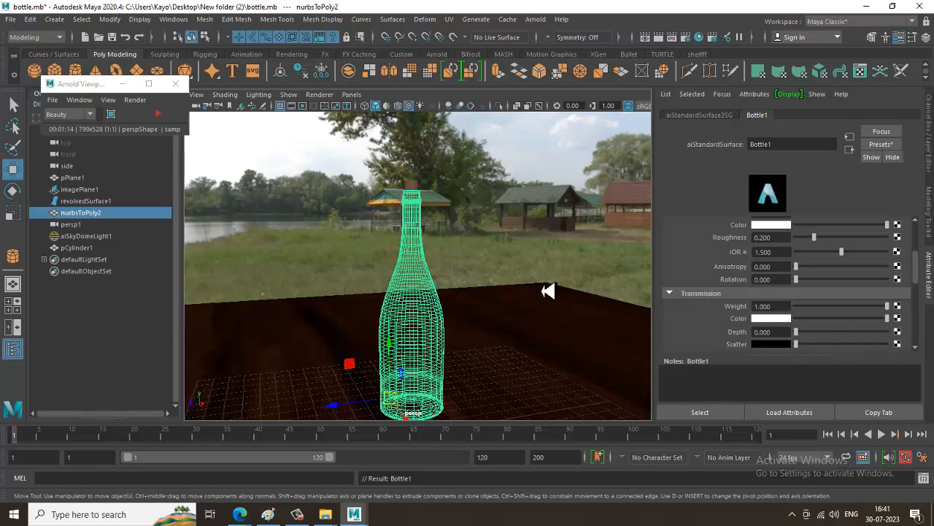
Step: Run a live Arnold render of the scene to check the transparent bottle, and stop the render
left_click_drag(516, 291, 538, 255, "alt")
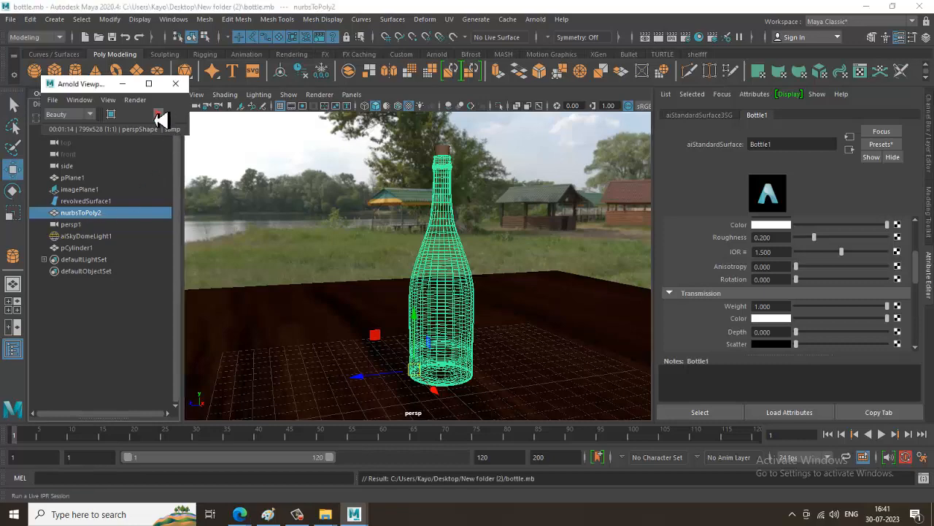
left_click(159, 114)
left_click(534, 223)
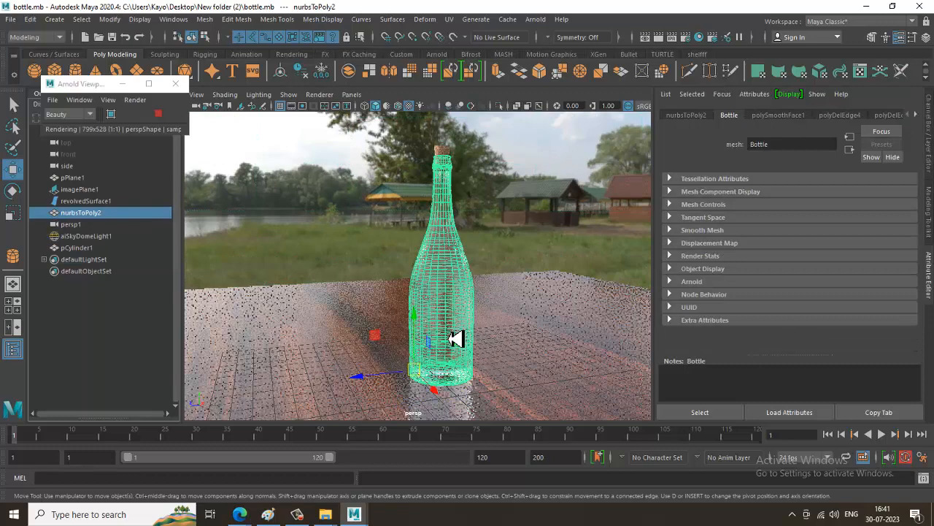
left_click(158, 114)
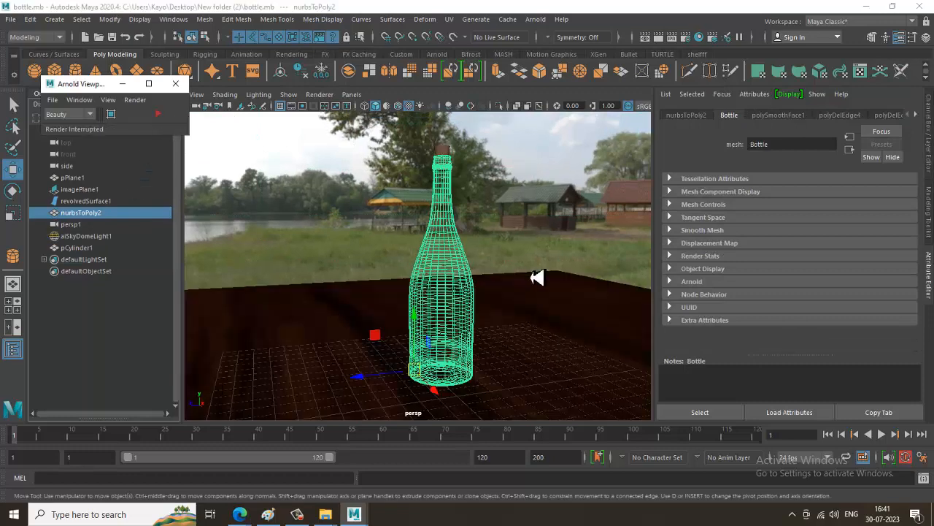
left_click(441, 276)
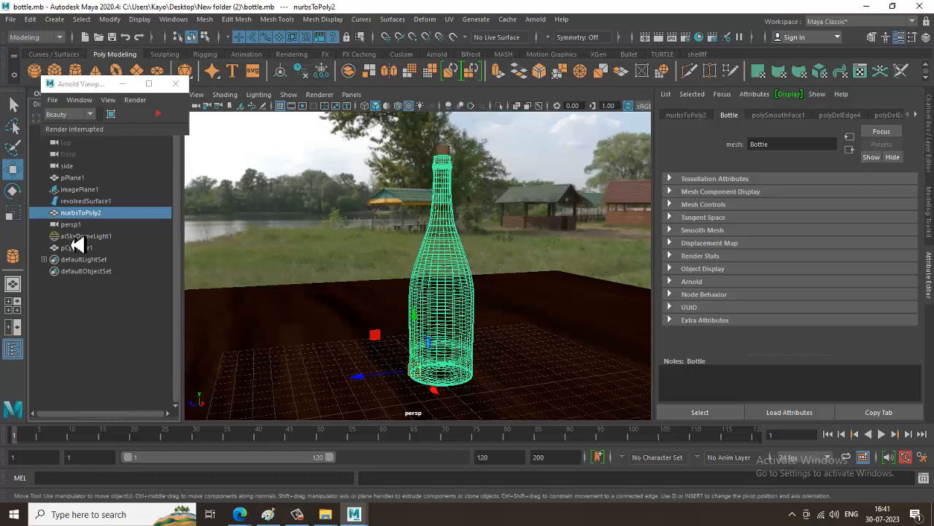
Step: Show the bottle reference image plane by setting its display mode to RGBA
left_click(91, 191)
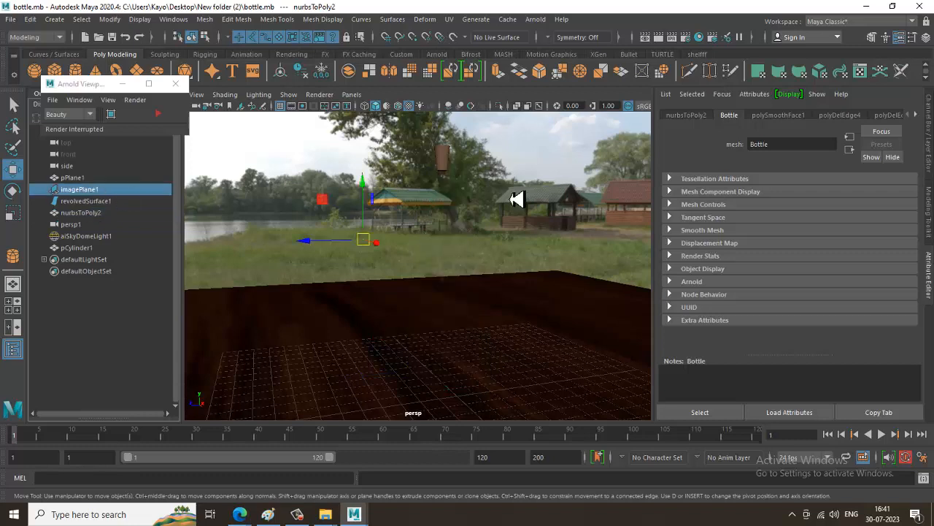
left_click(781, 263)
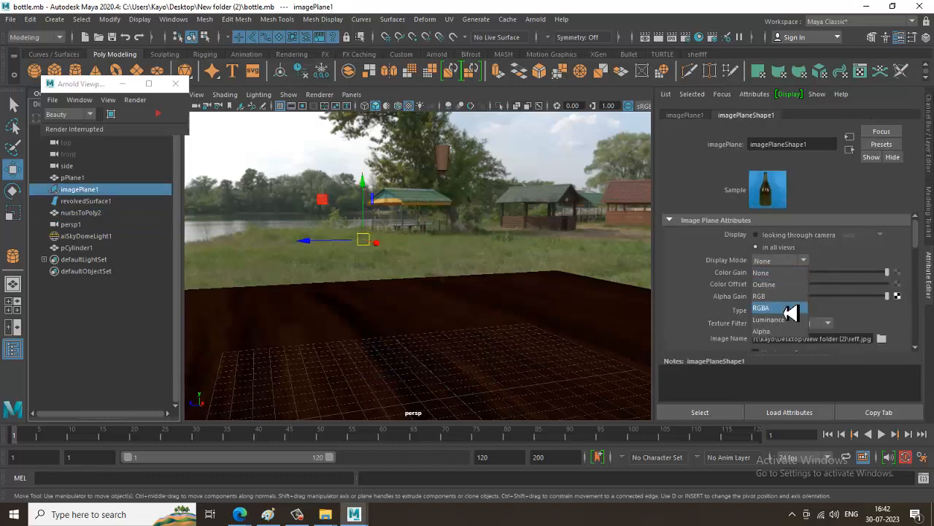
left_click(791, 315)
Step: Set the bottle material's transmission color by sampling the dark olive glass in the reference image
left_click(454, 248)
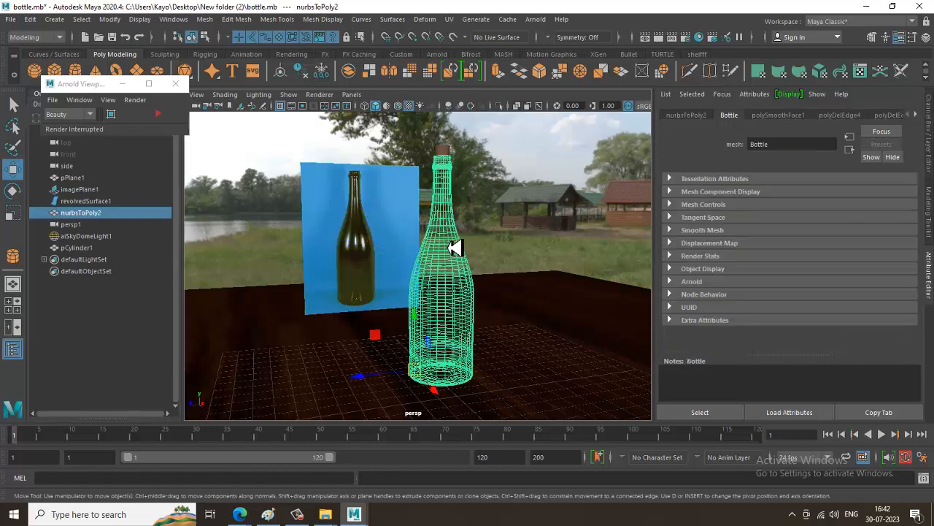
left_click(917, 115)
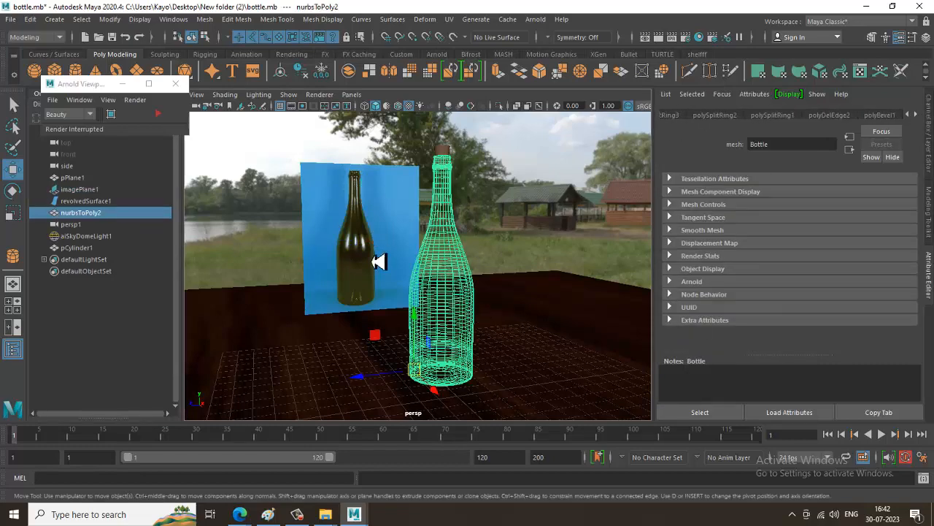
right_click(461, 269)
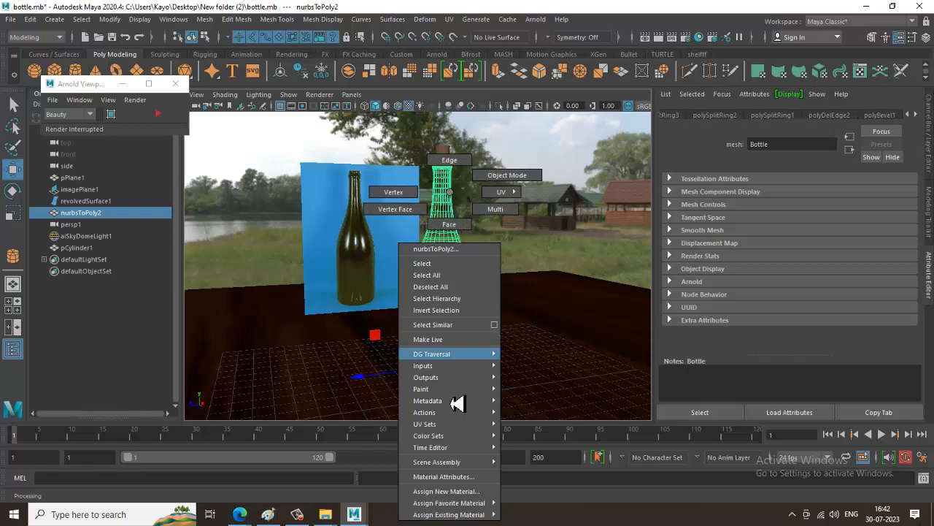
left_click(475, 479)
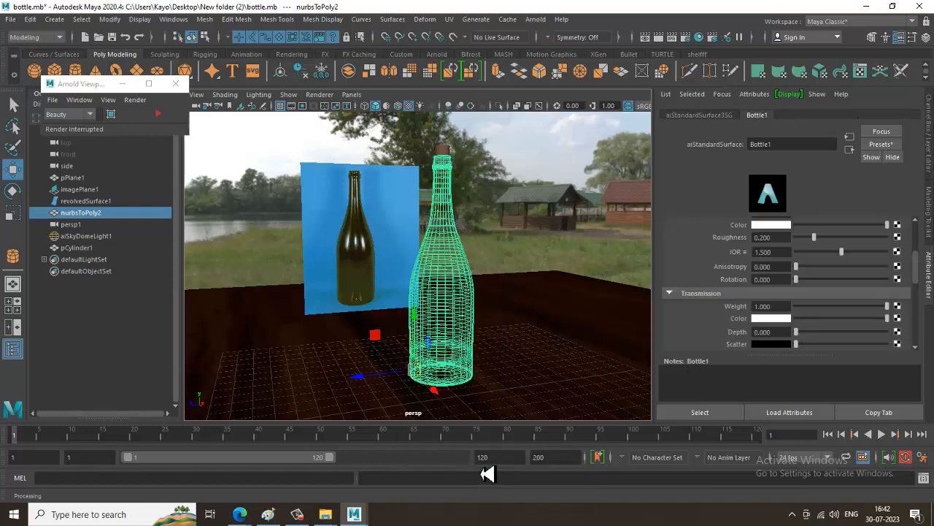
left_click(779, 319)
left_click(710, 295)
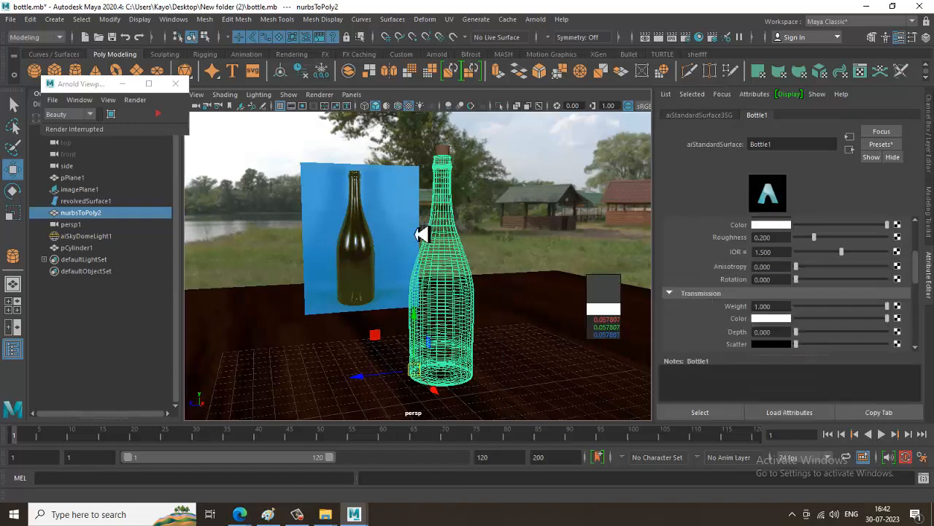
left_click(356, 276)
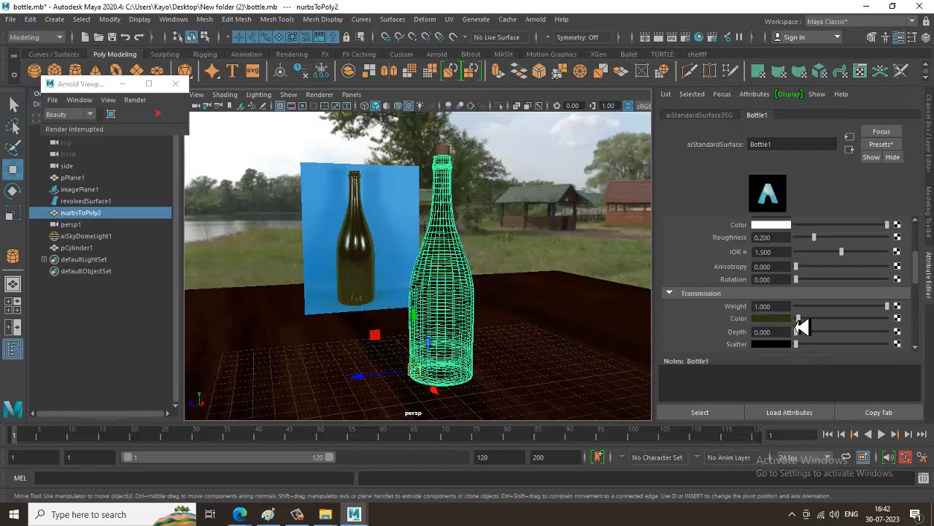
Step: Hide the reference image plane by setting its display mode to None
left_click(363, 219)
left_click(803, 263)
left_click(788, 270)
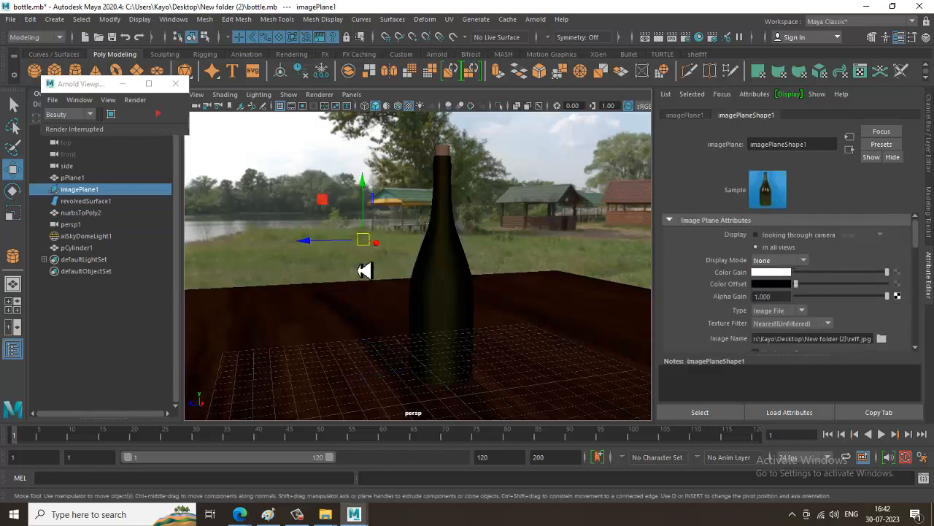
Step: Start the live Arnold render and set the bottle material's transmission depth to 3.896
left_click(159, 115)
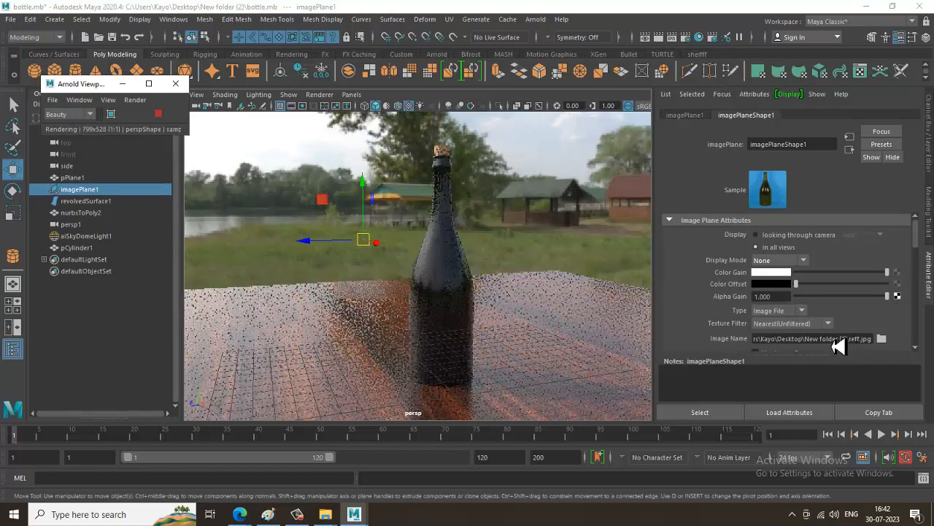
left_click(460, 277)
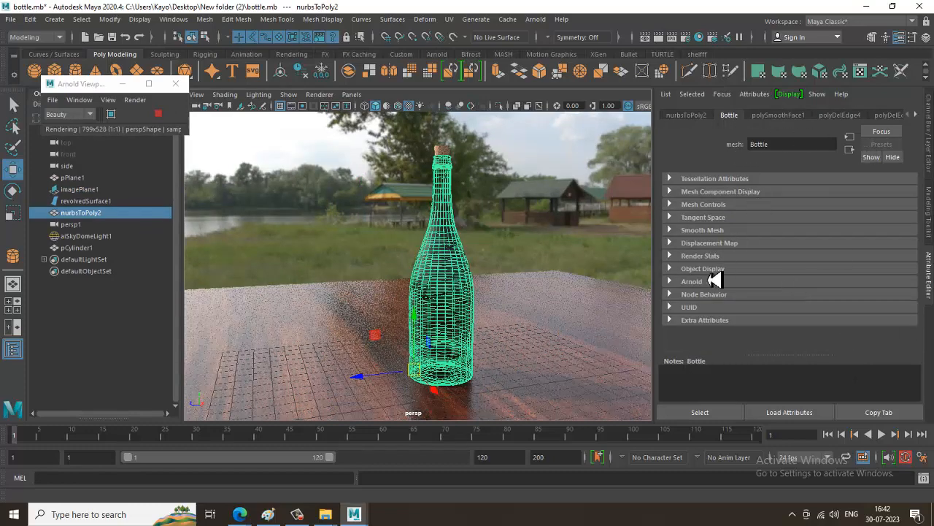
right_click(438, 290)
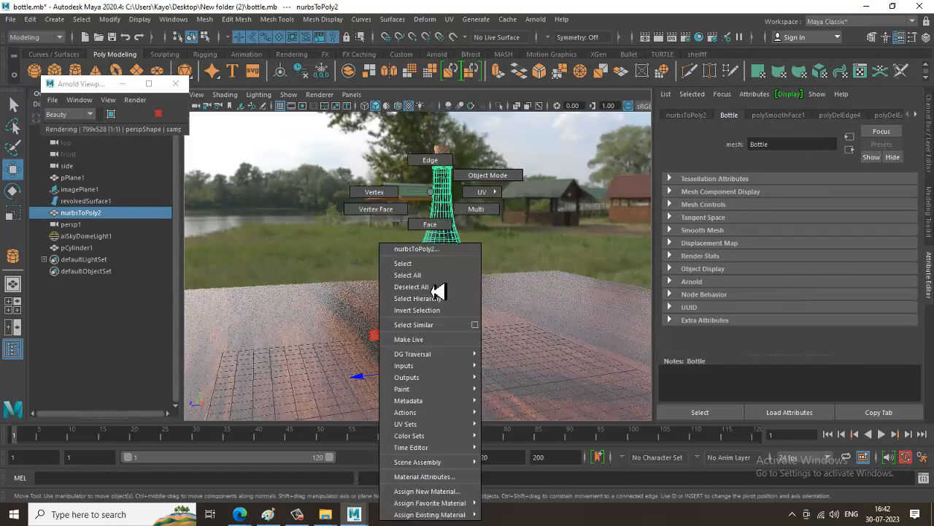
left_click(450, 479)
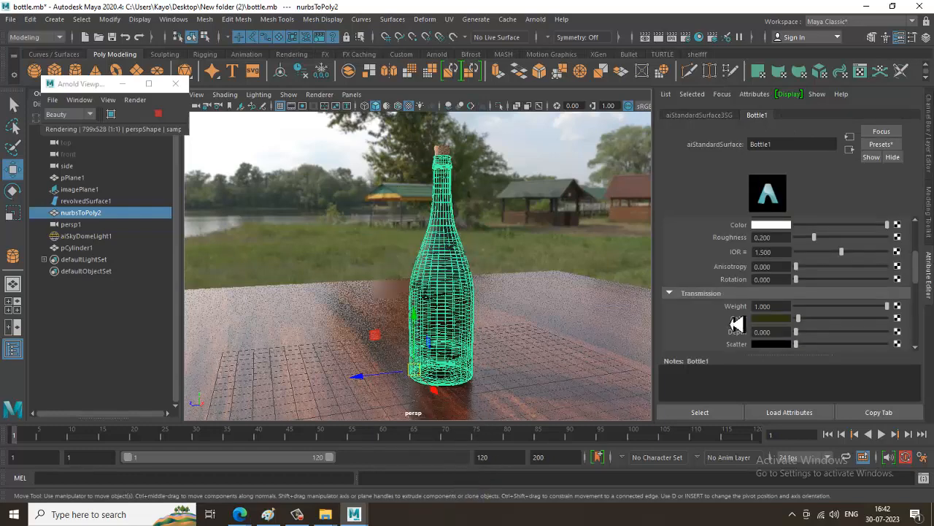
left_click_drag(797, 333, 799, 332)
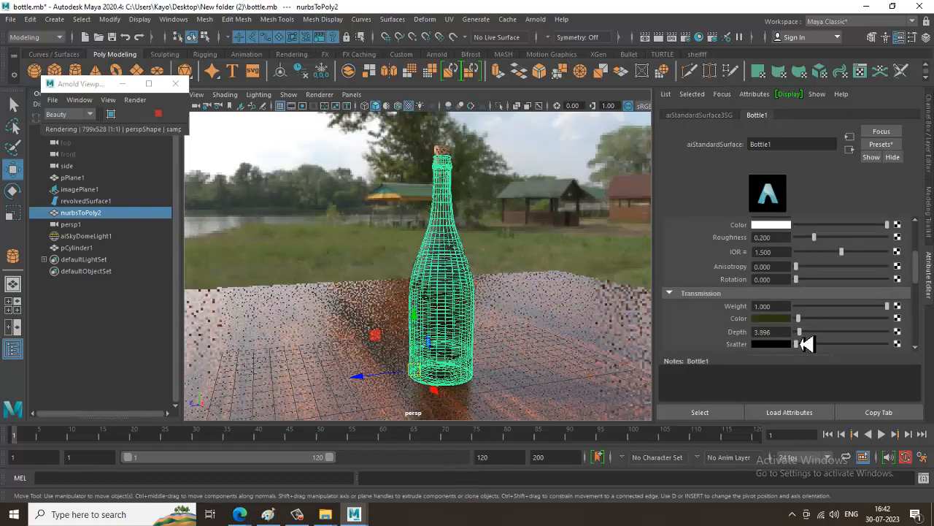
Step: Set the bottle material's specular IOR to 1.6 and its specular roughness to 0.026
double_click(770, 252)
scroll(844, 292, "up", 2)
type("1.")
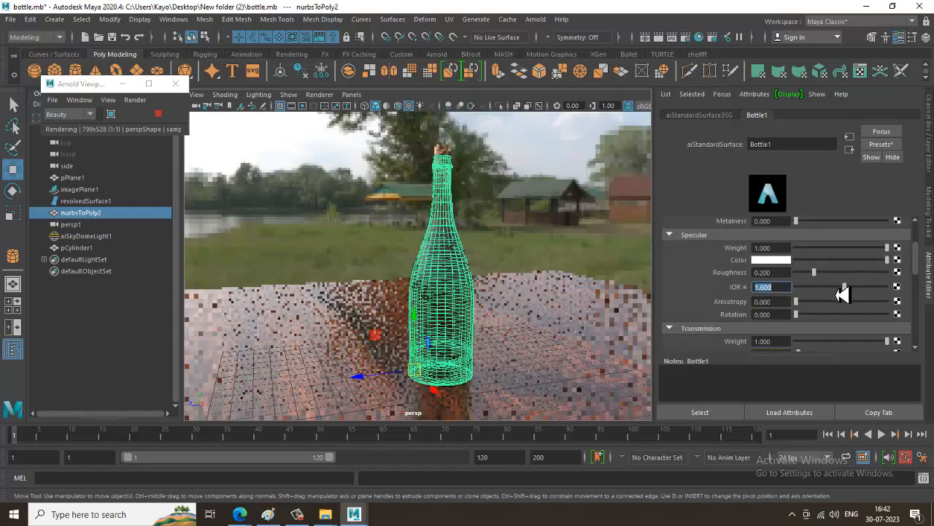
left_click_drag(815, 272, 813, 273)
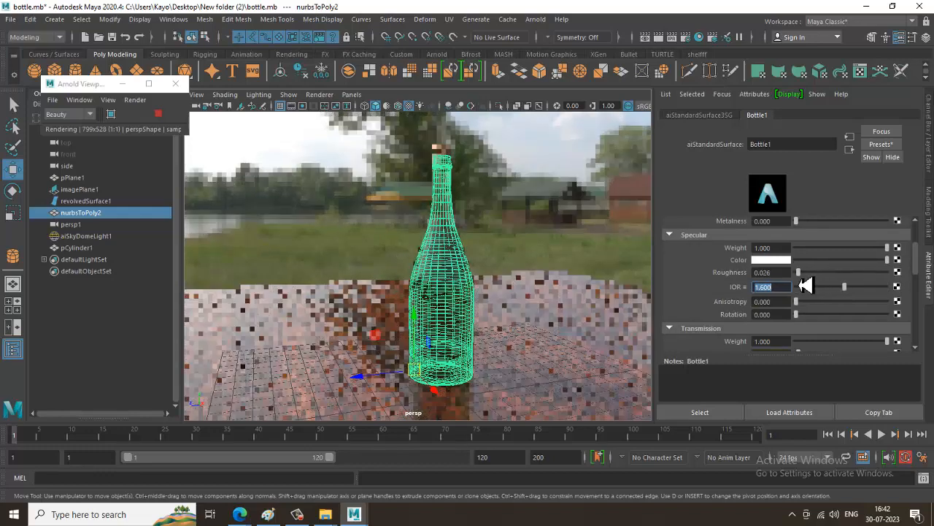
Step: Inspect the updated glass in the live render, stop the render, and view the bottle from a higher angle
left_click(499, 233)
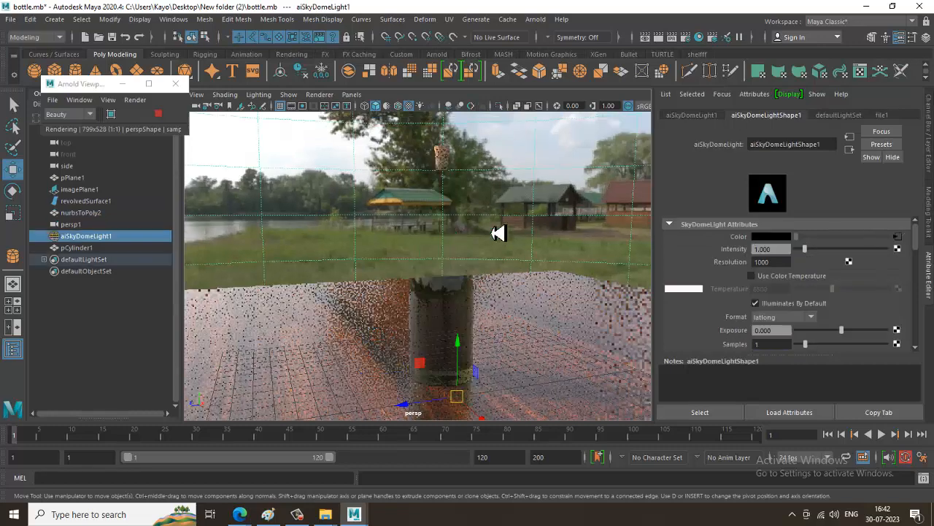
left_click(462, 321)
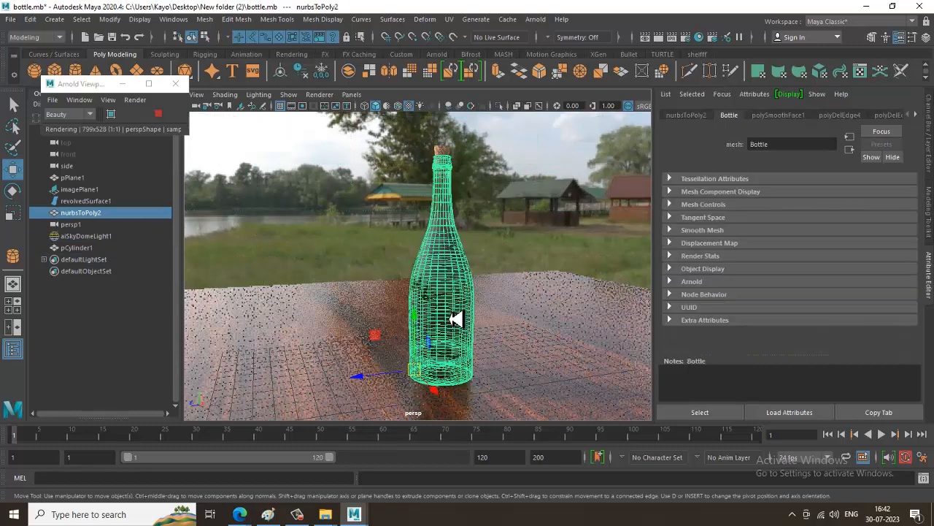
left_click(158, 114)
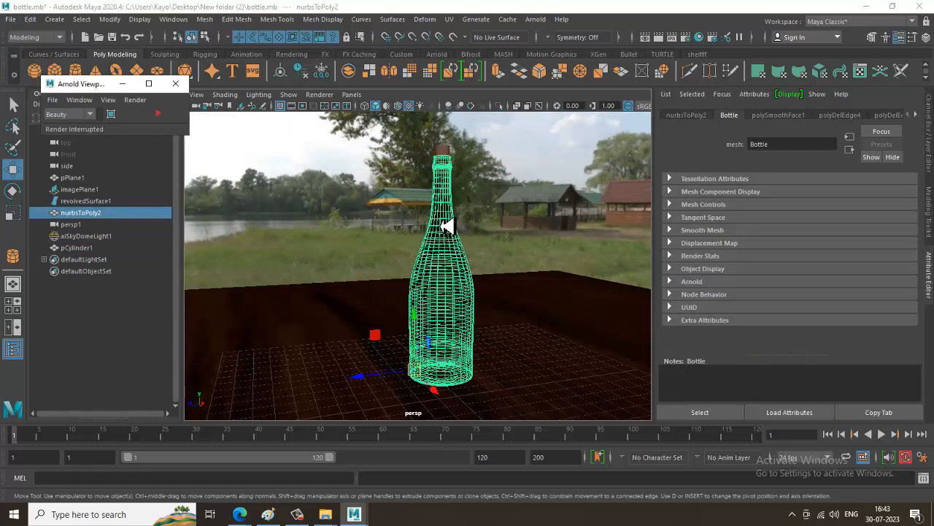
left_click_drag(510, 347, 511, 302, "alt")
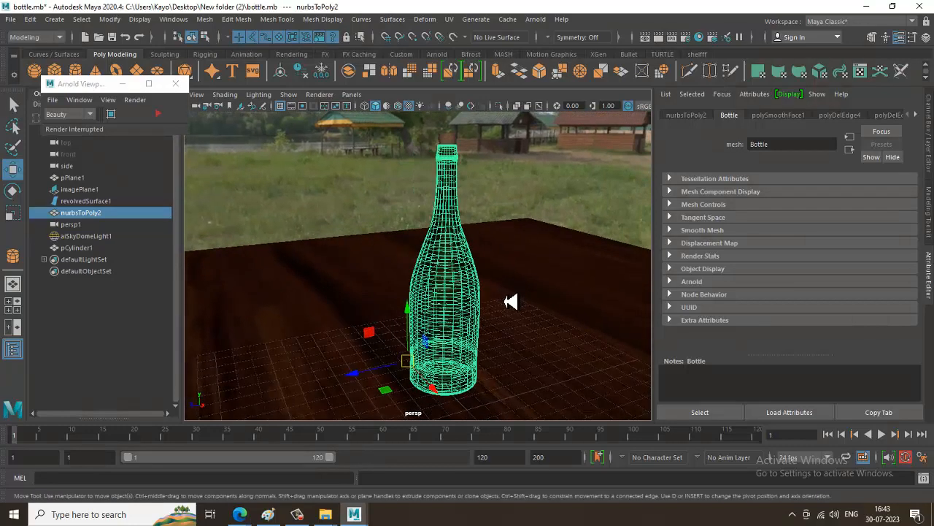
Step: Test-render the current frame of the bottle, close the render, and start the live Arnold render in the viewport
left_click(661, 36)
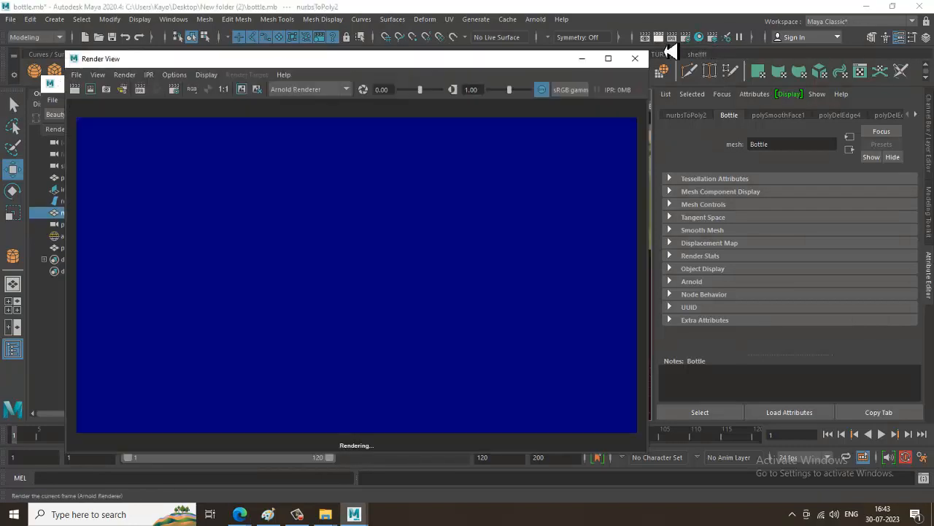
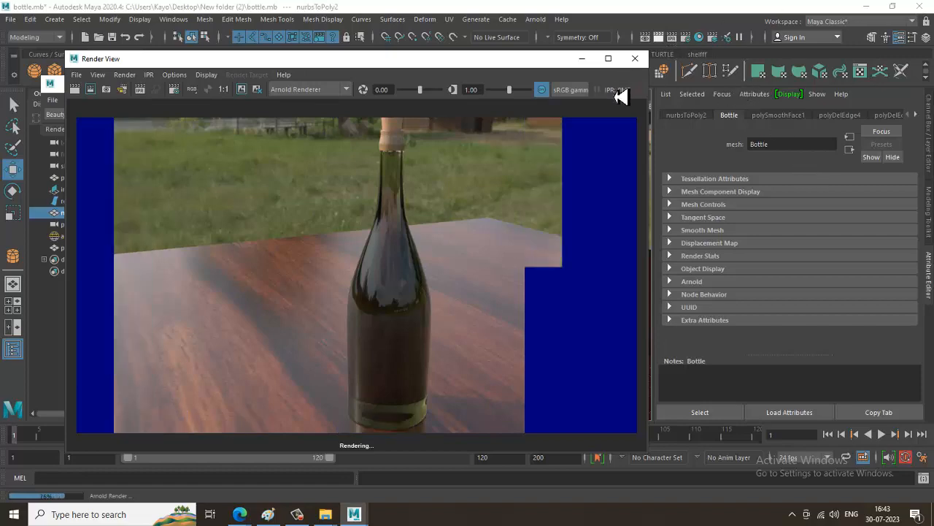
left_click(635, 58)
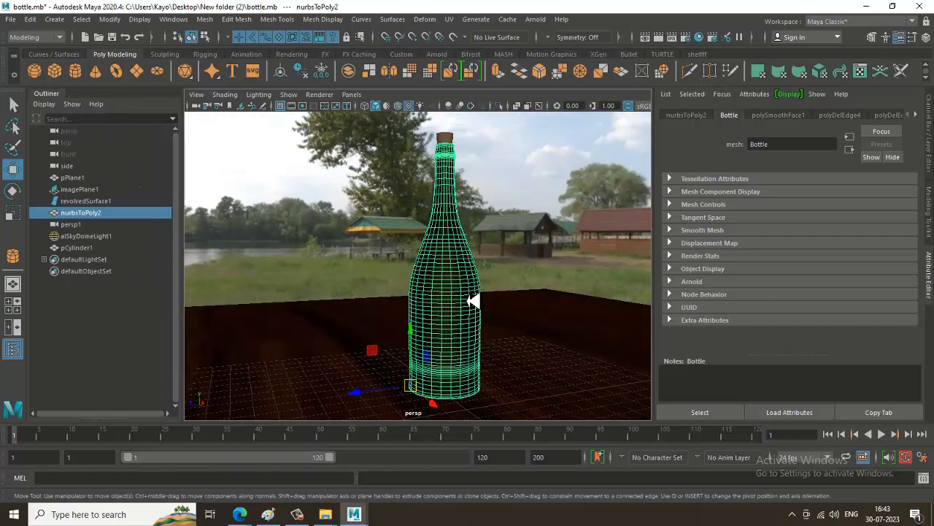
left_click(318, 96)
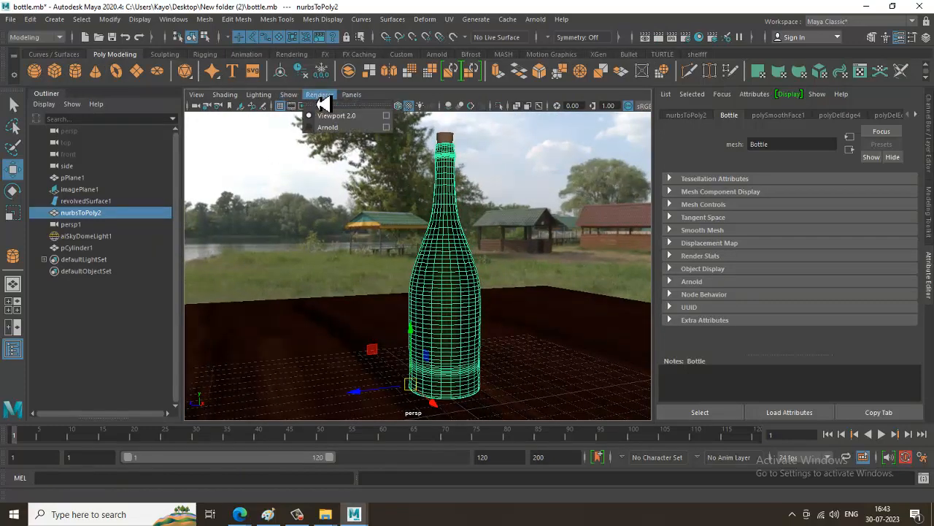
left_click(334, 127)
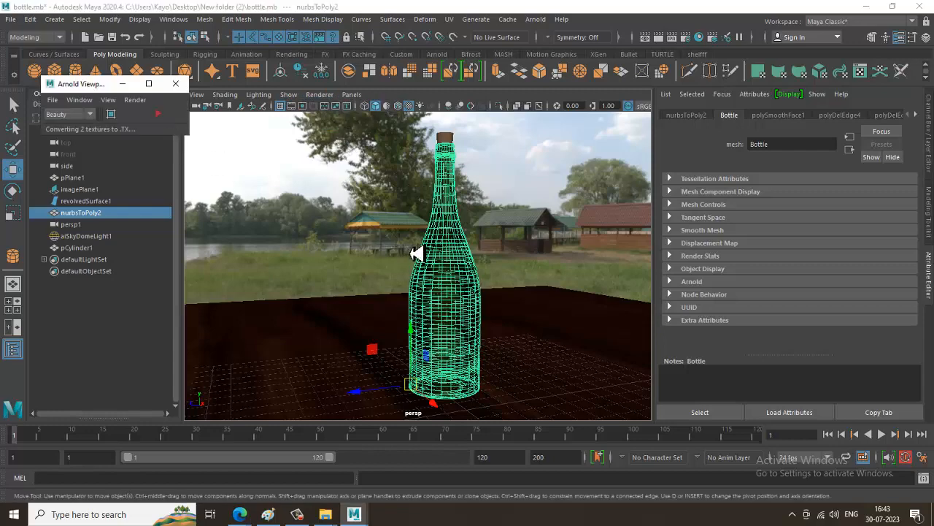
Step: Set the bottle material's transmission depth to 7.143 and check the glass in the live render
right_click_drag(447, 246, 467, 476)
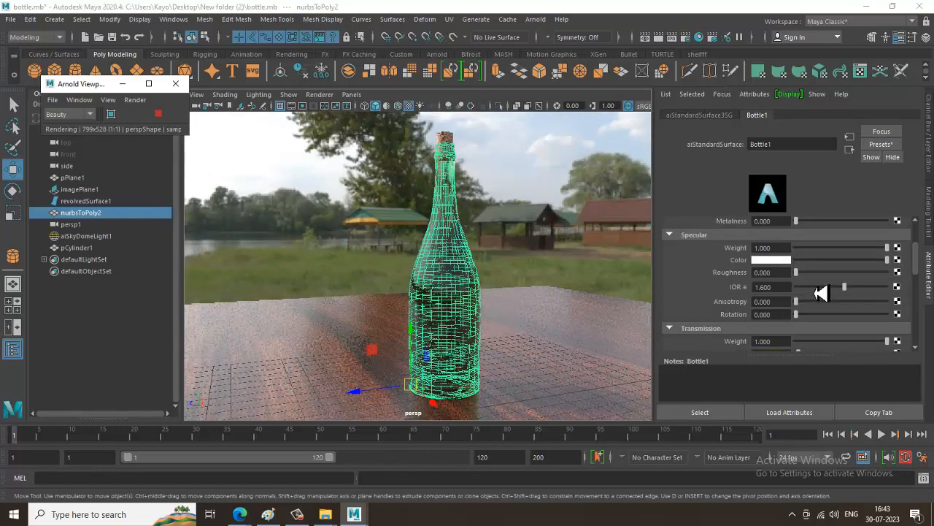
scroll(808, 317, "down", 2)
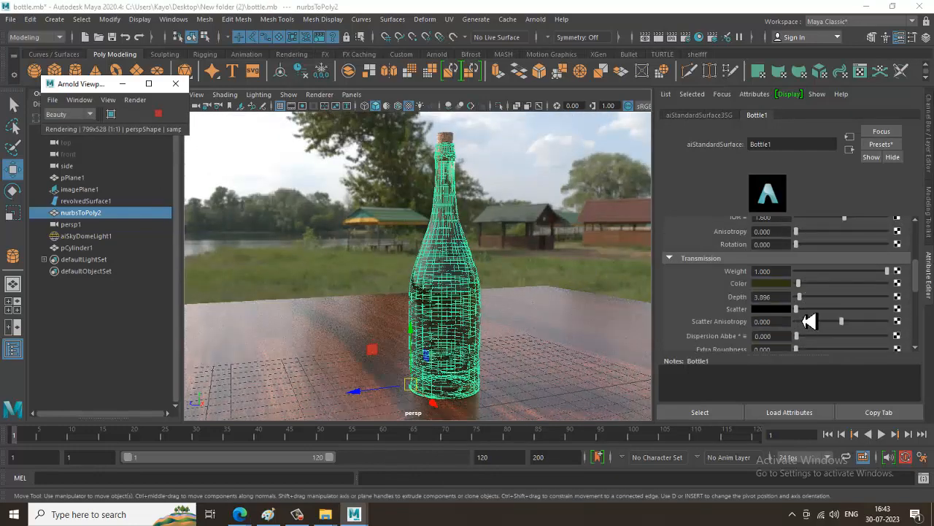
mouse_move(815, 316)
left_mouse_down()
mouse_move(820, 305)
mouse_move(810, 309)
left_mouse_up()
left_click(549, 215)
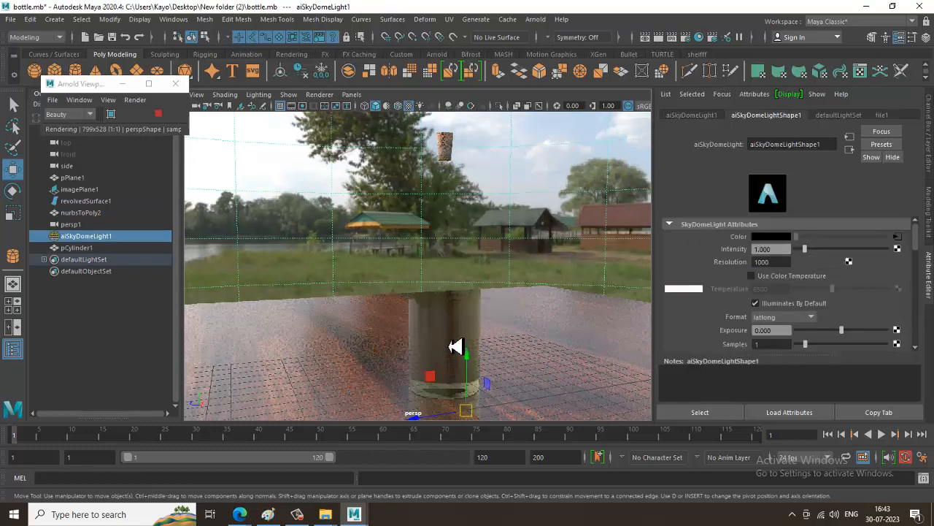
left_click(455, 346)
left_click(568, 351)
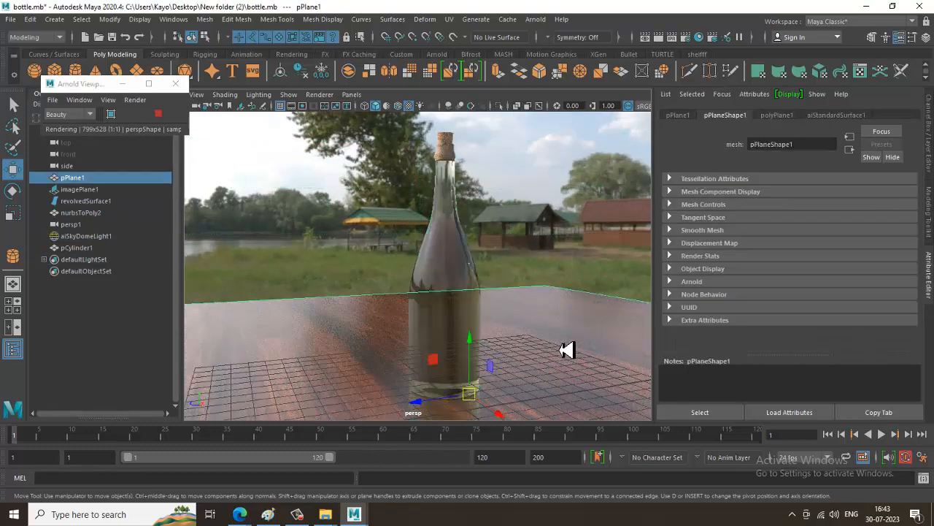
left_click(480, 327)
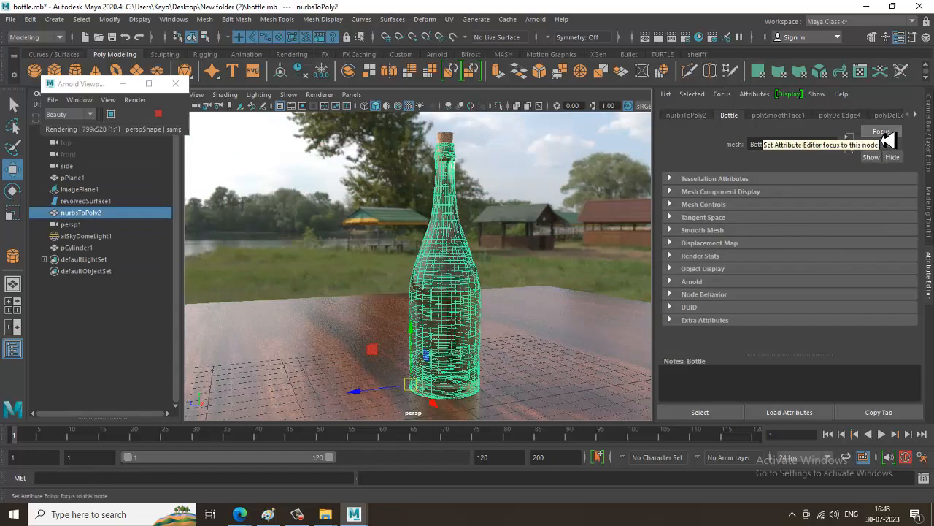
Step: Change the bottle material's transmission color to a very dark green with hue 115.30, saturation 0.885 and value 0.013
right_click(445, 259)
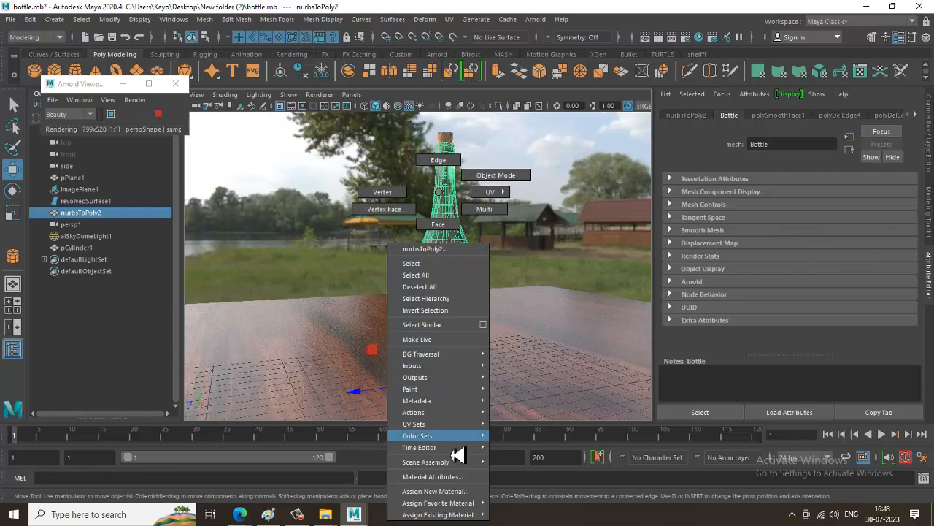
left_click(462, 481)
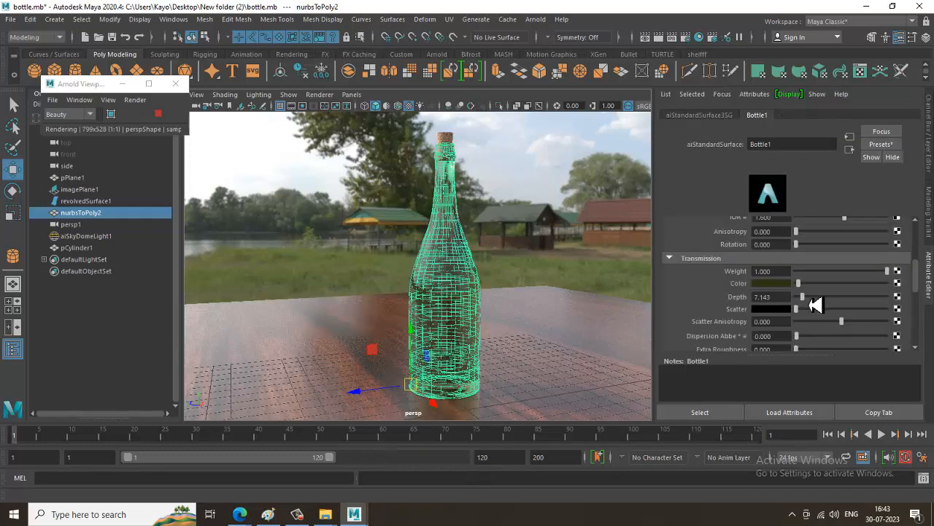
left_click(770, 283)
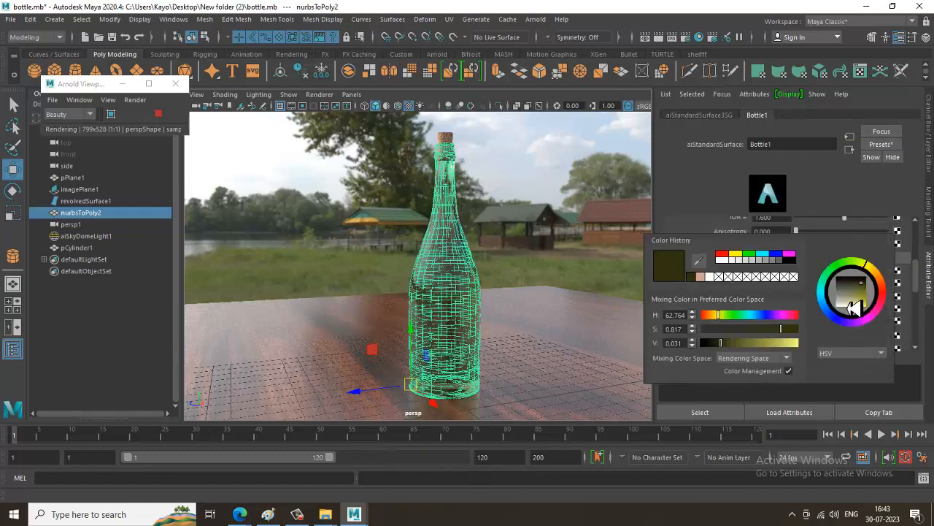
left_click_drag(865, 292, 870, 292)
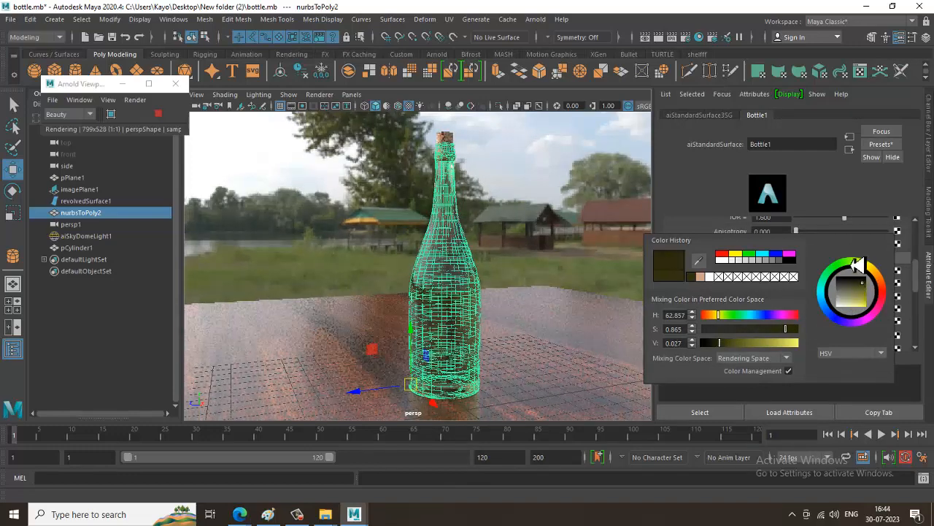
left_click_drag(845, 272, 870, 289)
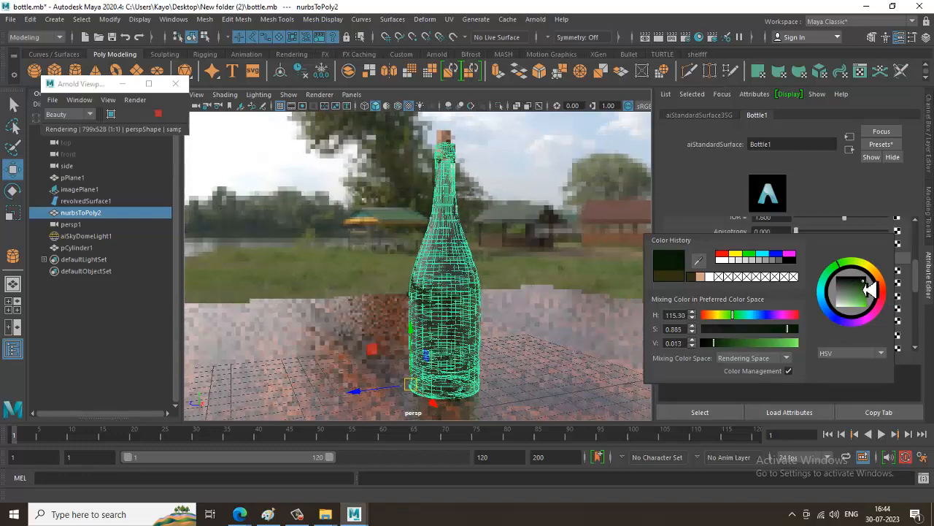
left_click(522, 255)
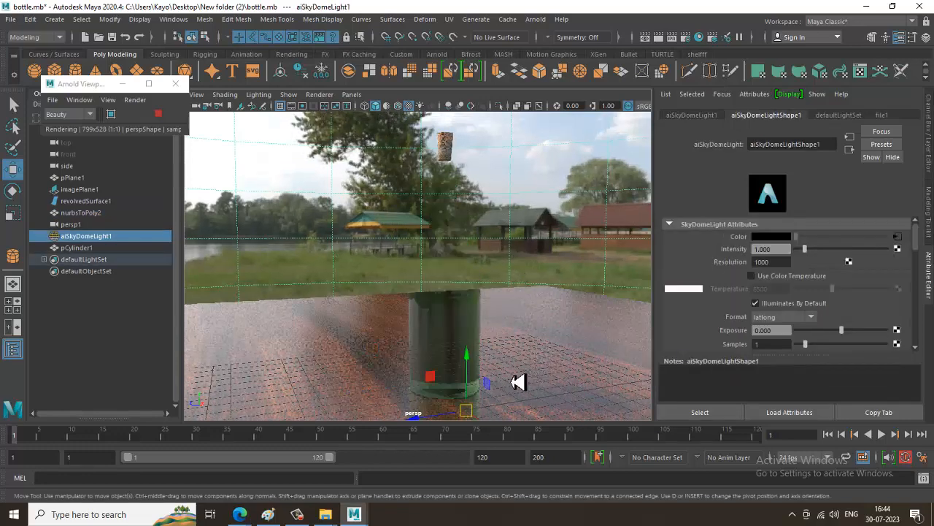
Step: Raise the bottle material's transmission scatter to a dark grey and set its specular roughness to 0.052
left_click(468, 332)
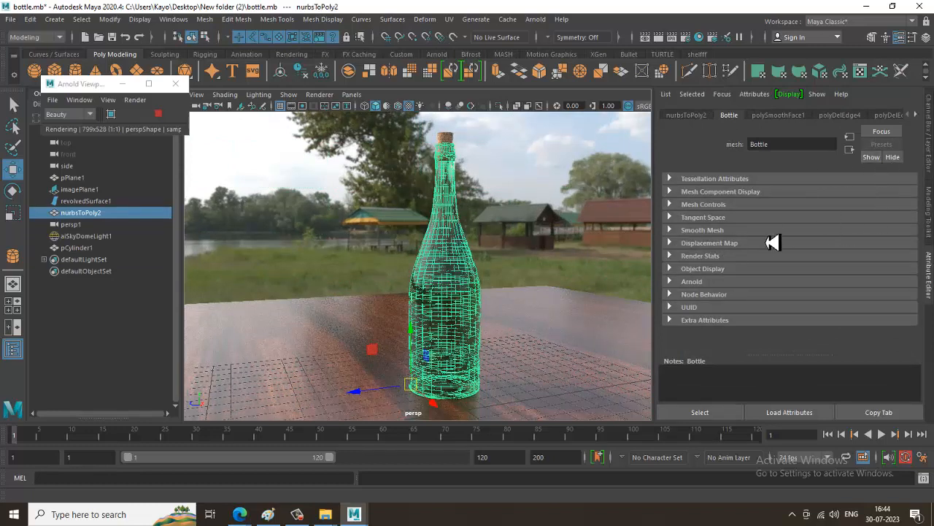
left_click(918, 116)
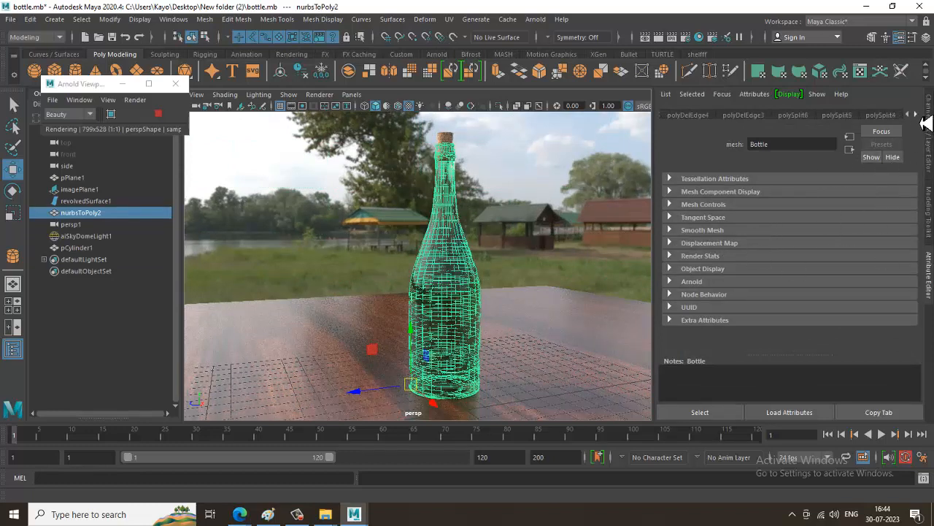
left_click(921, 123)
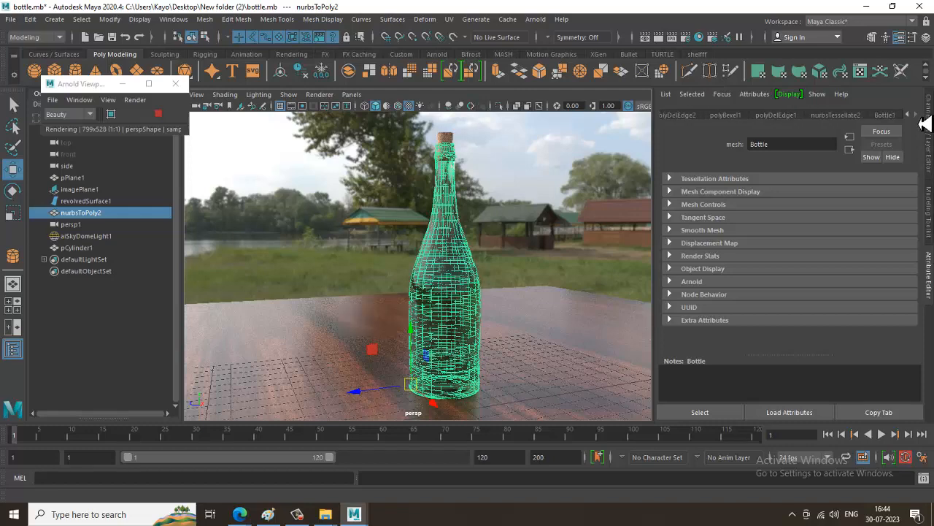
left_click(884, 117)
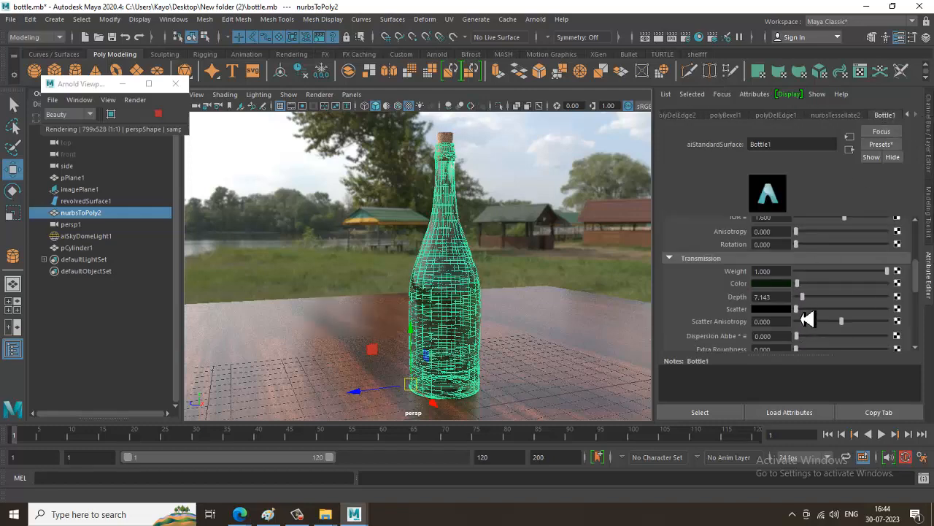
left_click_drag(804, 319, 810, 318)
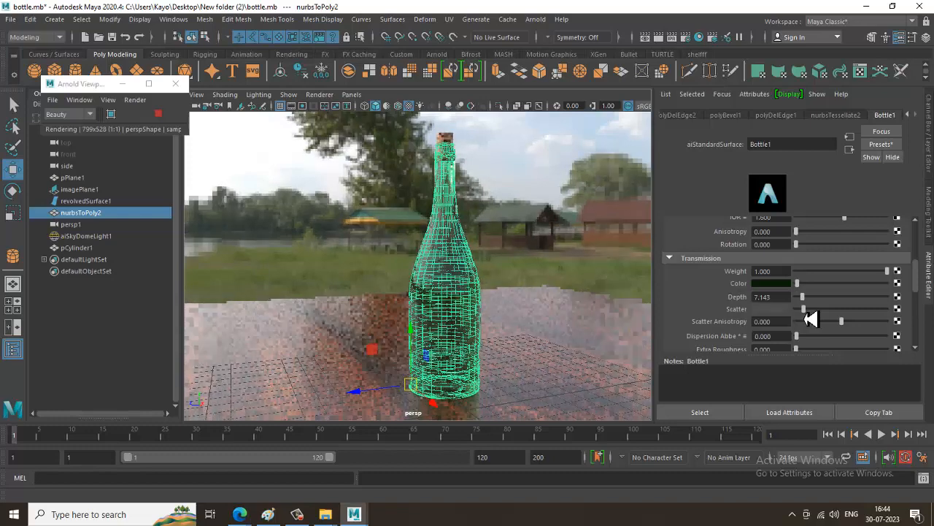
scroll(813, 256, "up", 3)
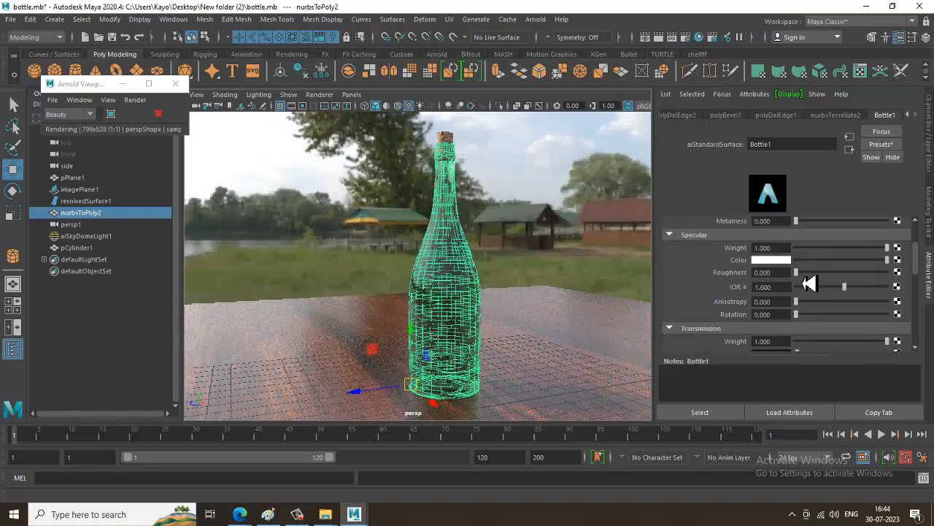
left_click(803, 276)
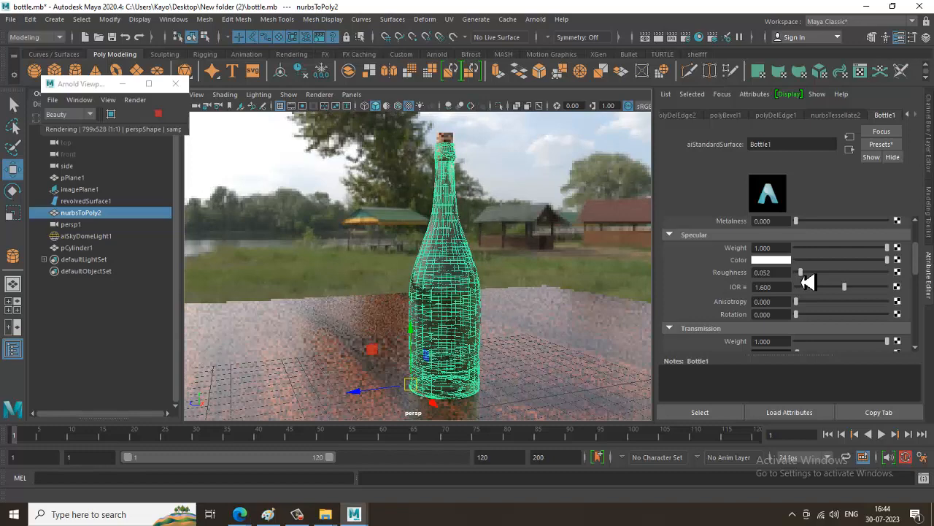
left_click(497, 212)
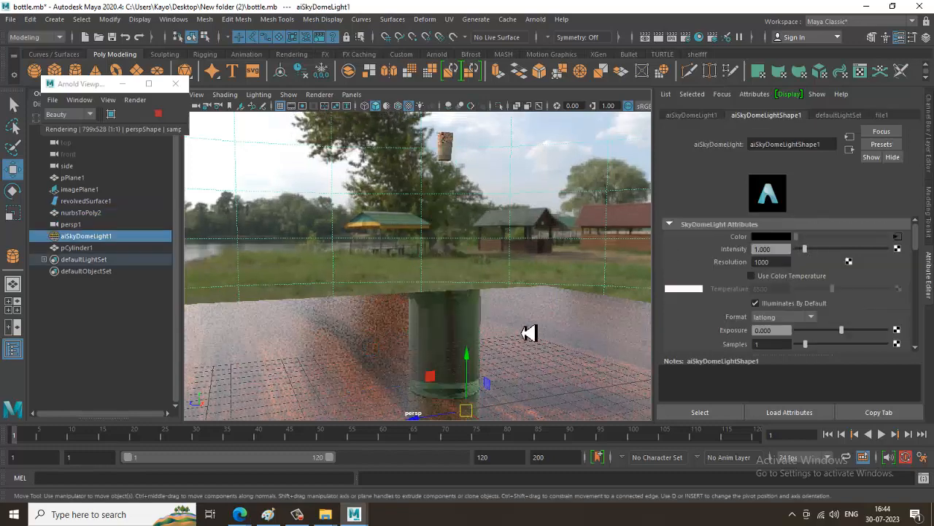
left_click(529, 333)
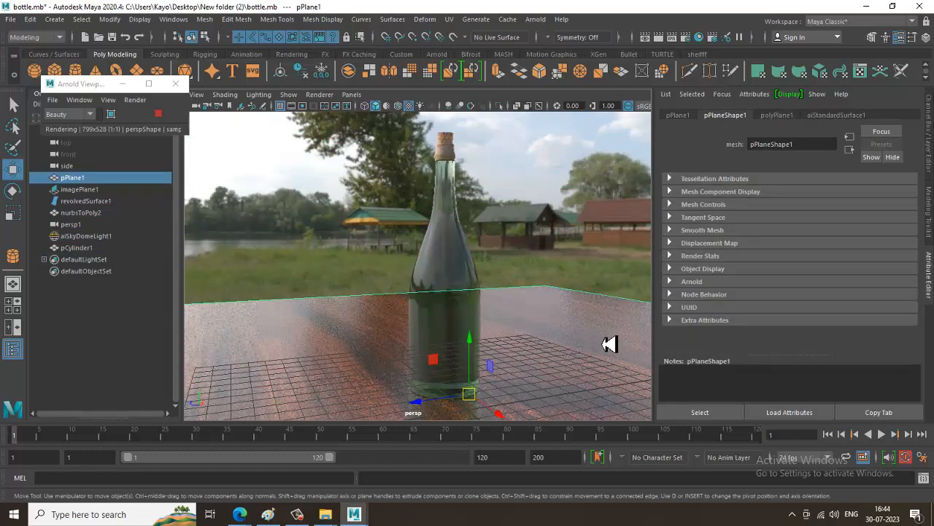
left_click(457, 269)
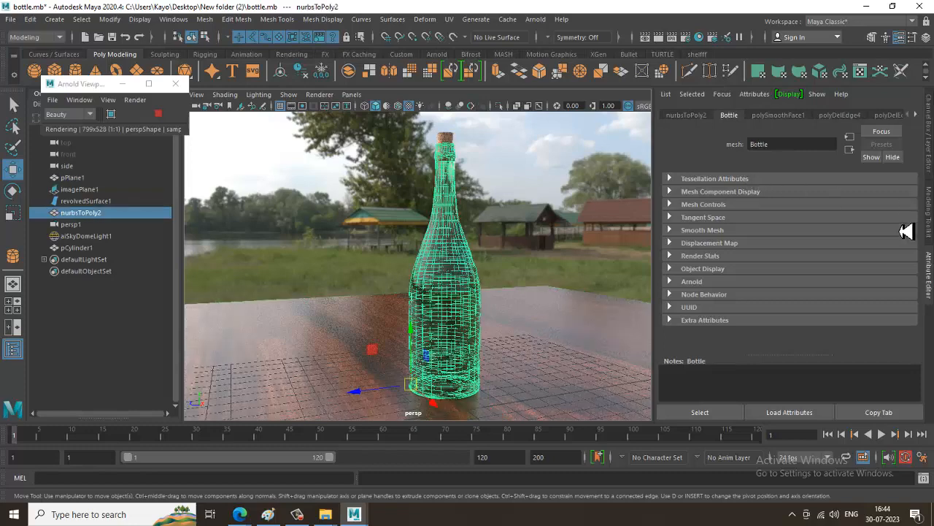
Step: Stop the live Arnold render and save the bottle scene
left_click(158, 113)
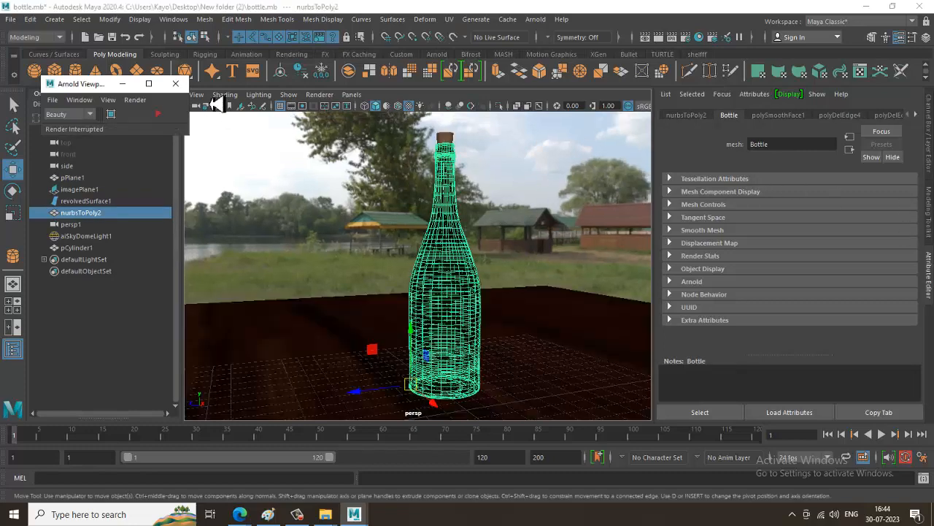
left_click(11, 19)
left_click(77, 67)
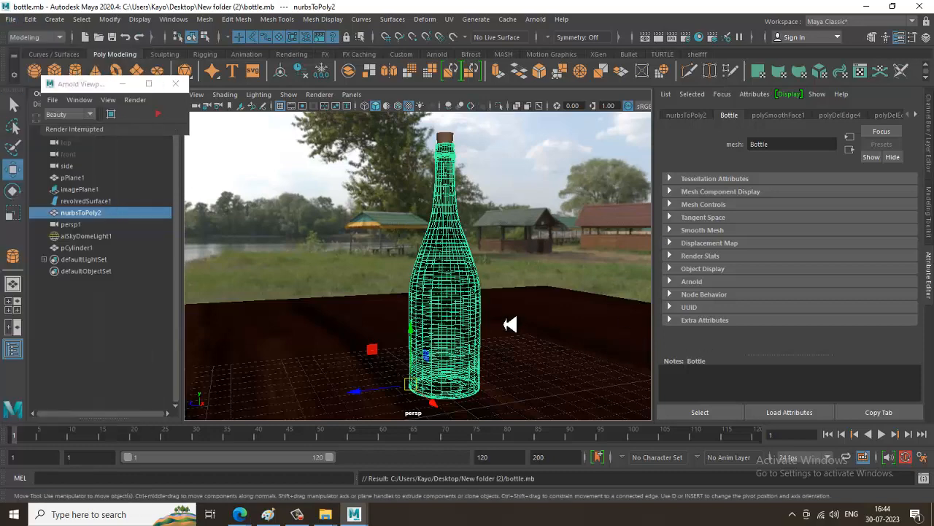
Step: Set the bottle material's transmission depth to 50 and restart the live Arnold render to check the glass
right_click(440, 257)
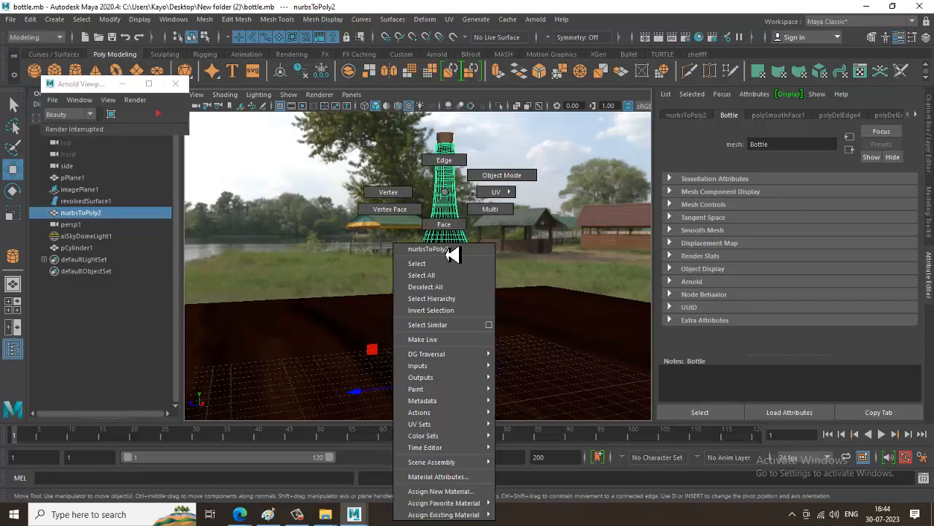
left_click(466, 478)
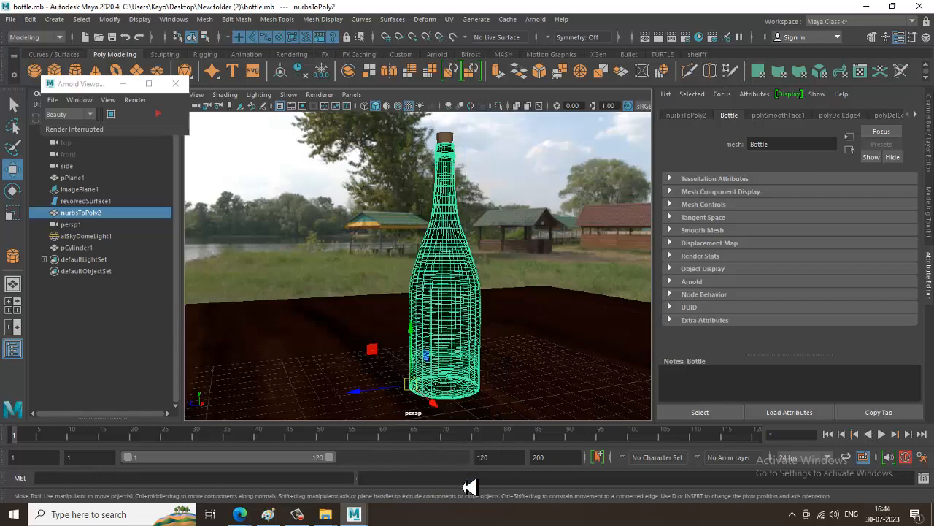
scroll(786, 319, "down", 4)
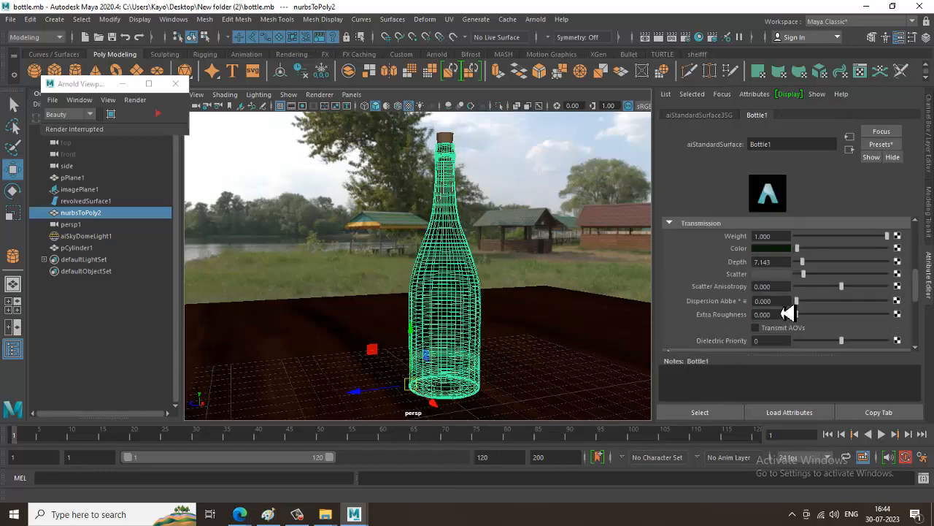
left_click_drag(807, 272, 838, 271)
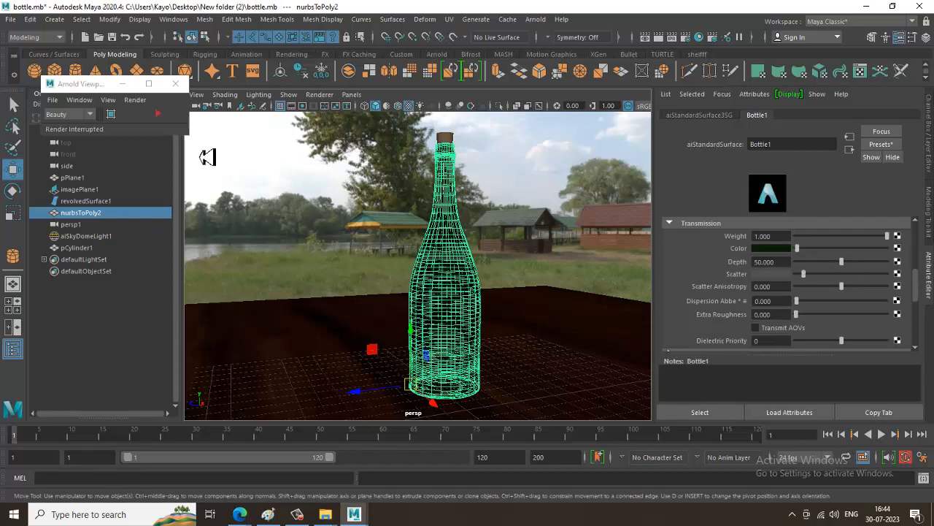
left_click(159, 114)
left_click(565, 305)
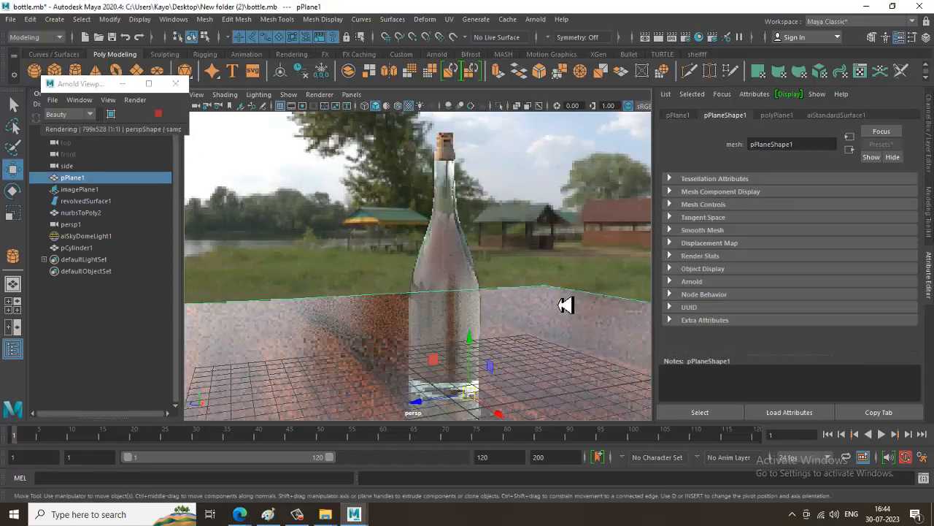
Step: Reduce the bottle material's transmission depth to 5.844 and set its extra roughness to 0.045
left_click(455, 271)
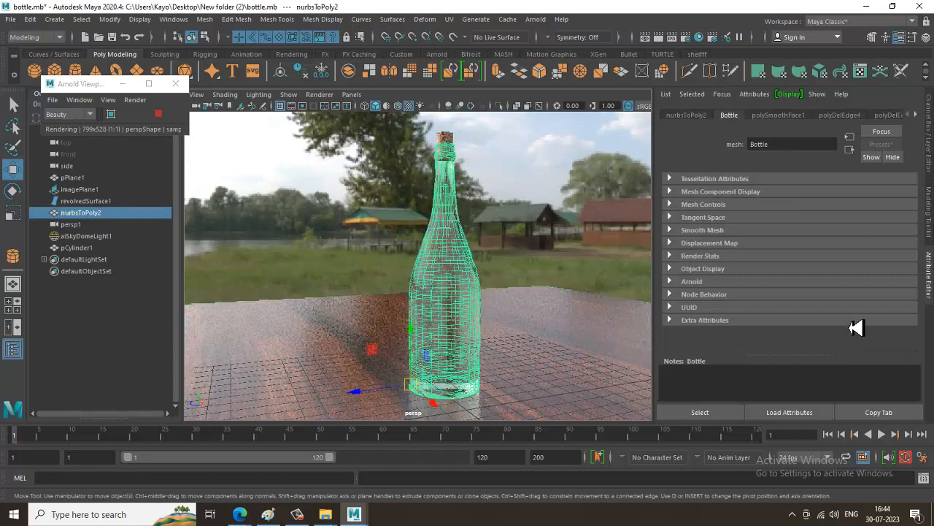
right_click(443, 265)
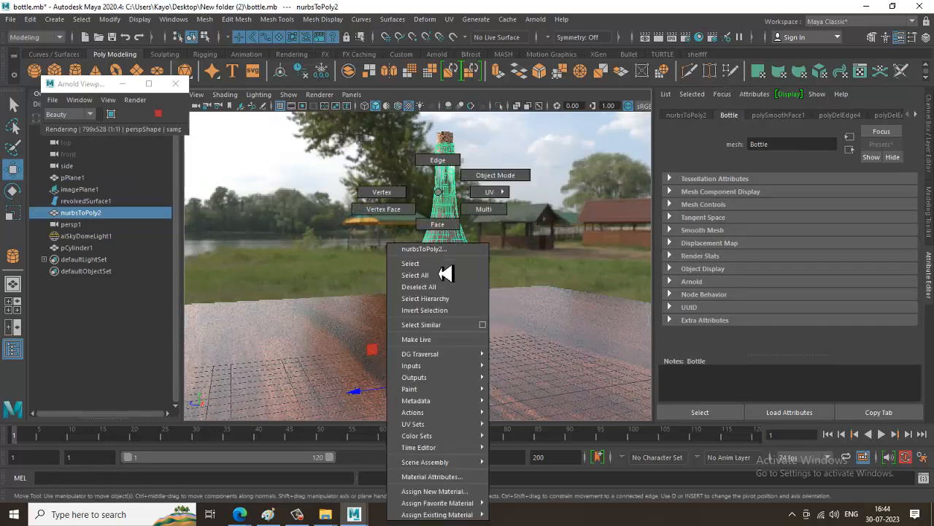
left_click(458, 477)
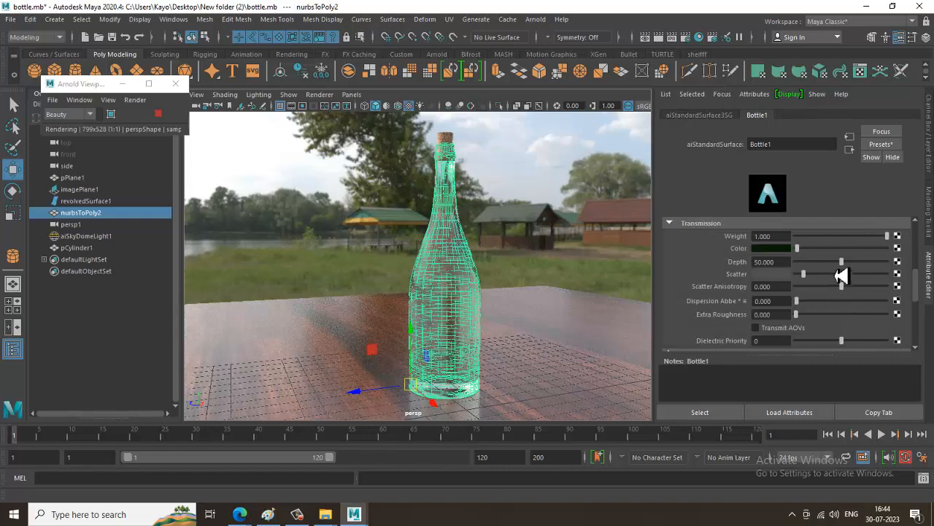
left_click_drag(846, 271, 809, 271)
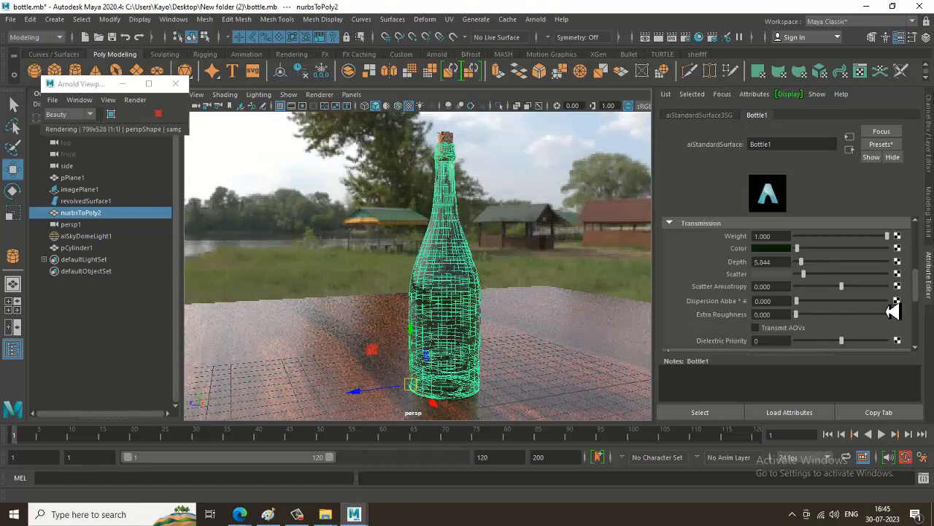
left_click_drag(797, 315, 801, 314)
left_click(492, 245)
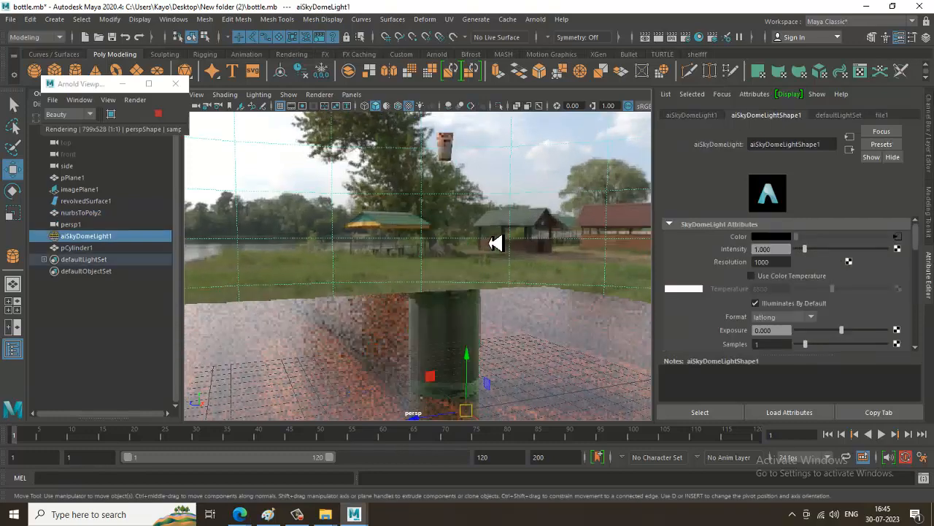
Step: Expand the coat attributes of the bottle's Bottle1 material and raise the coat weight to 0.597
left_click(441, 323)
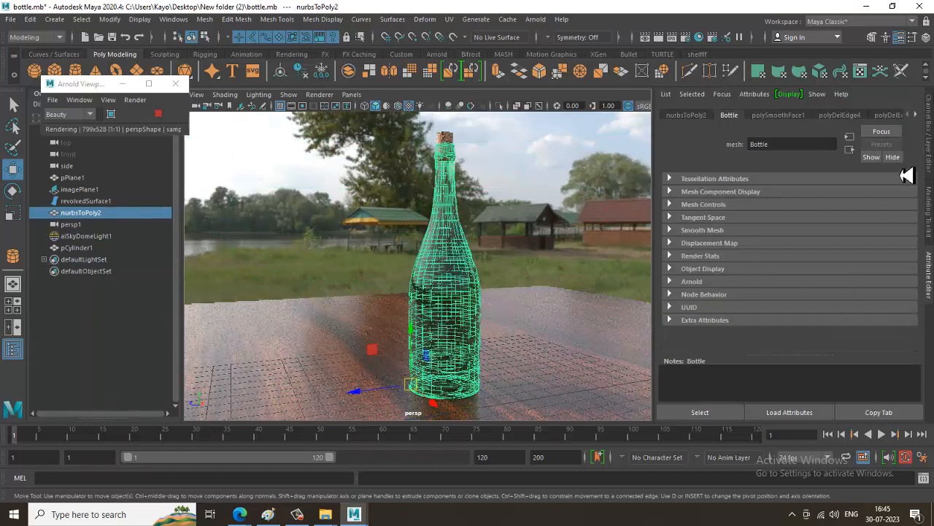
left_click(917, 116)
left_click(917, 115)
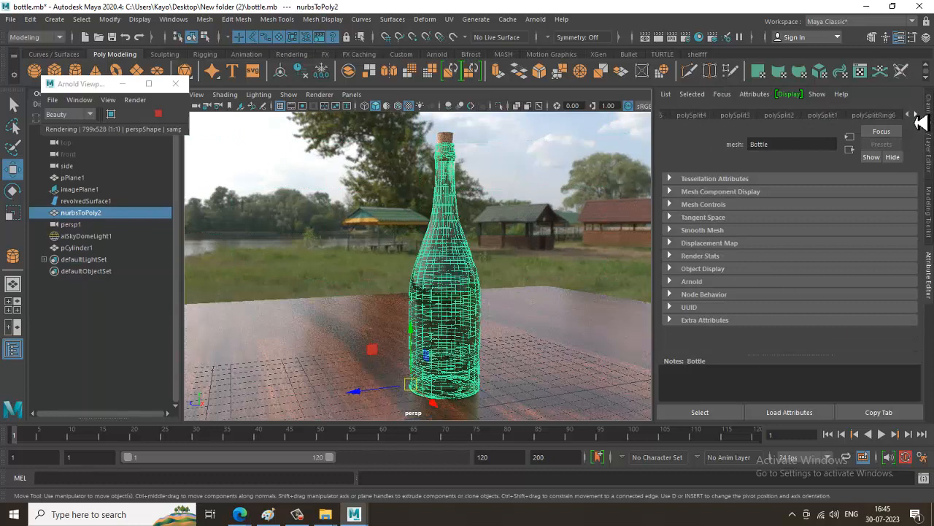
left_click(917, 116)
left_click(917, 115)
left_click(917, 115)
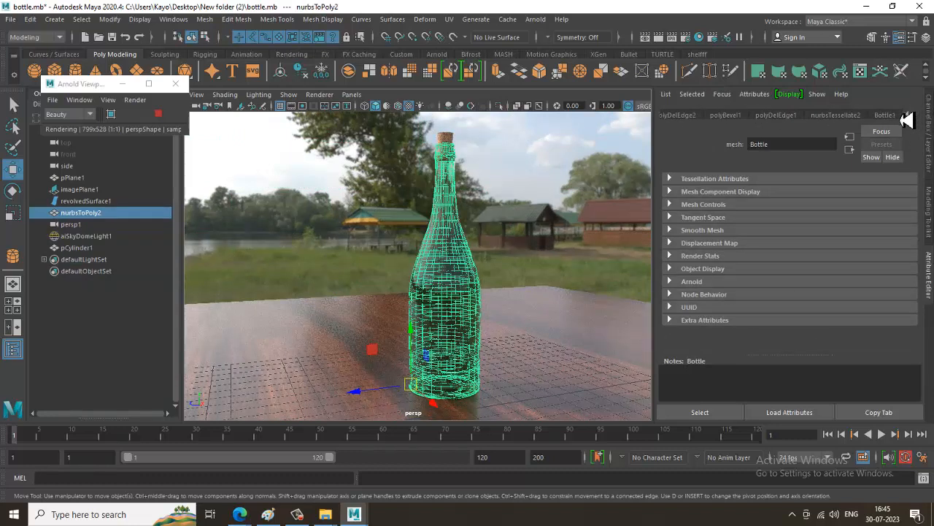
left_click(885, 115)
scroll(800, 293, "down", 3)
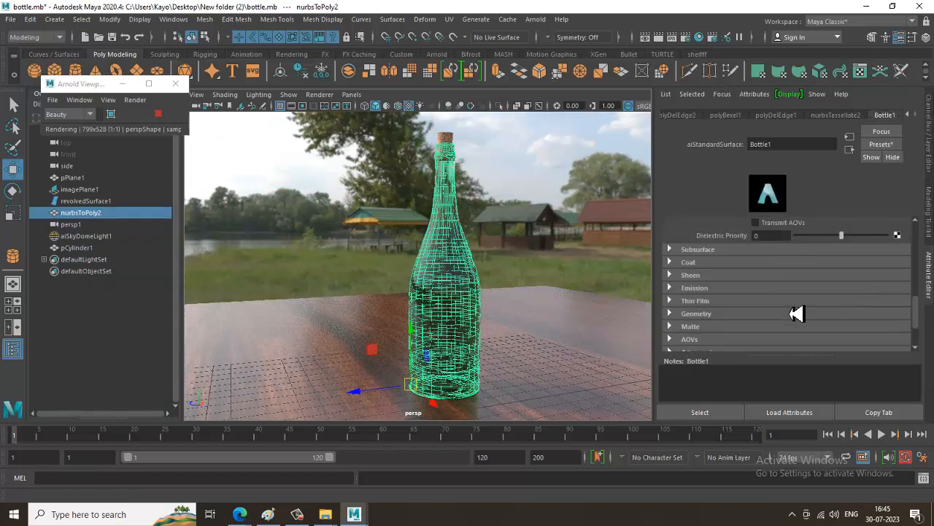
left_click(702, 264)
left_click_drag(797, 276, 876, 289)
Step: Change the bottle material's coat color to a light amber yellow
left_click(771, 287)
left_click(871, 293)
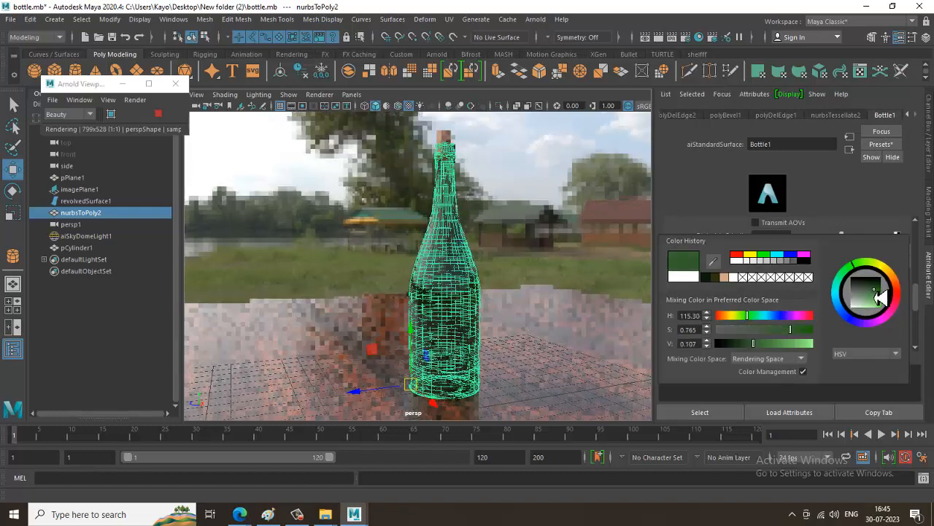
left_click(885, 269)
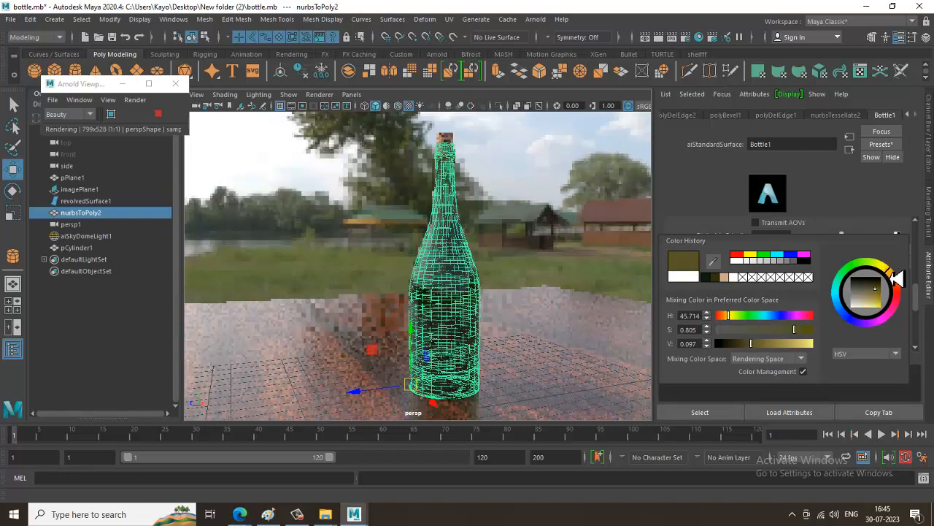
left_click(876, 310)
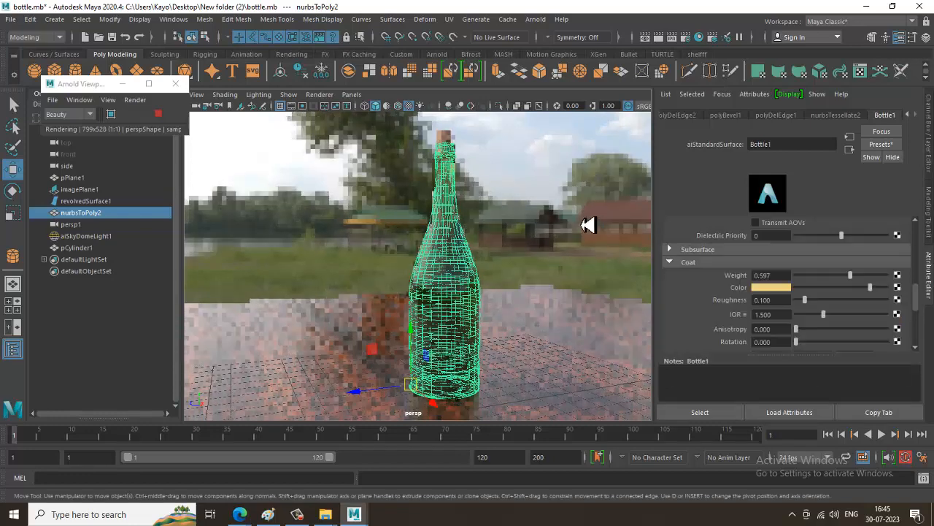
Step: Render the current frame with Arnold to check the coated glass, stop it partway and close the render window
left_click(591, 212)
left_click(463, 329)
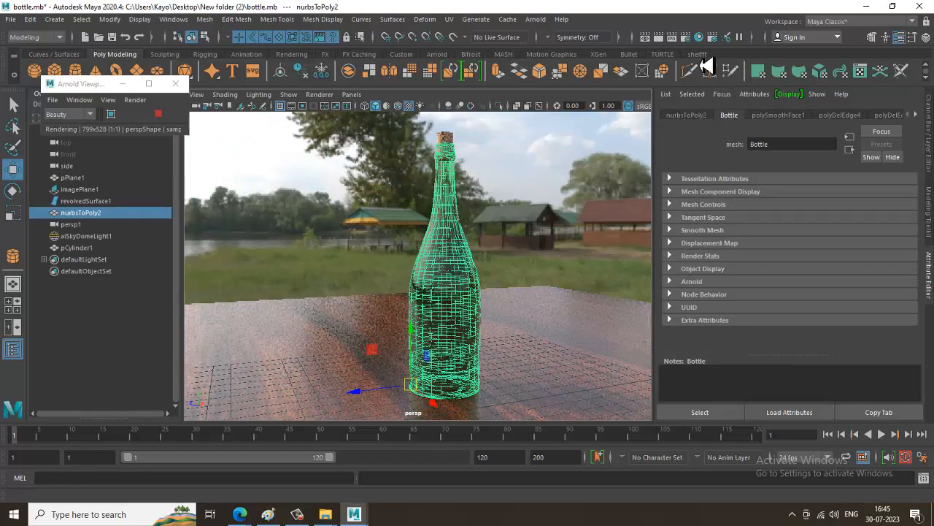
left_click(659, 37)
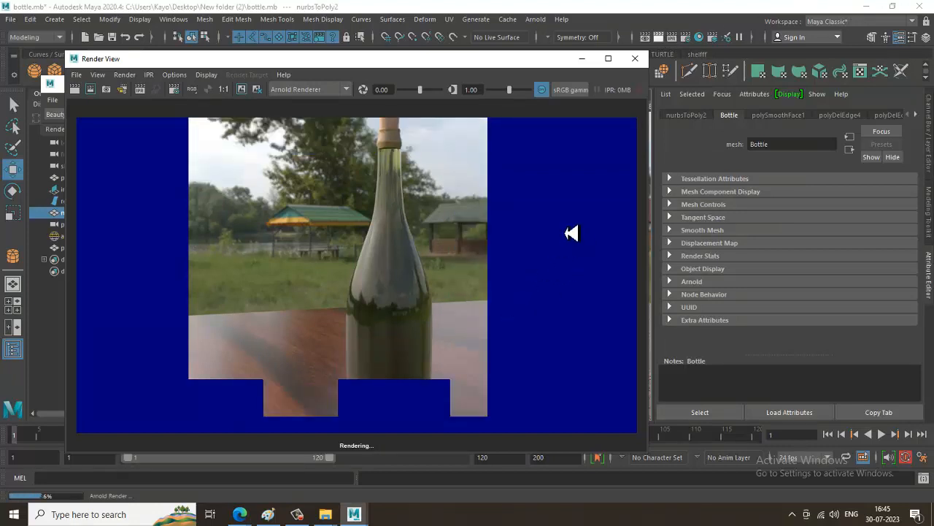
key("Escape")
left_click(635, 59)
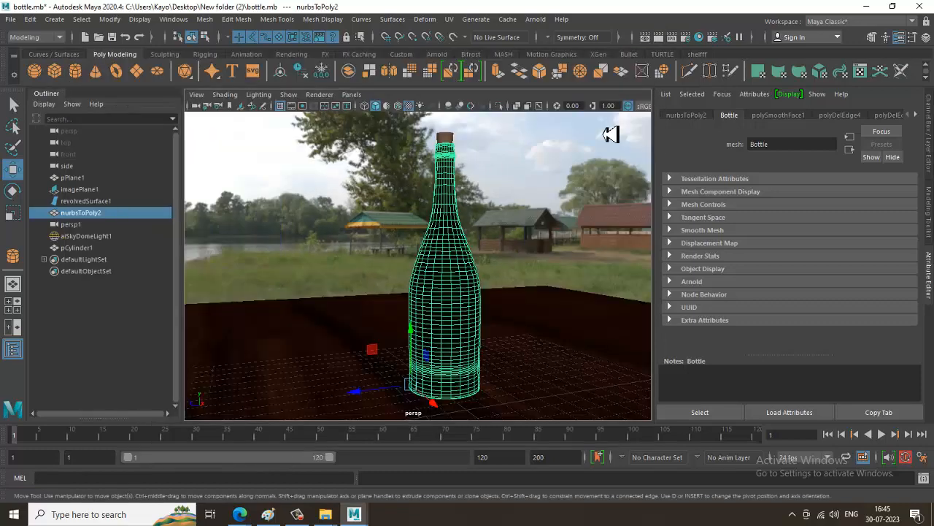
Step: Set the bottle material's specular IOR to 1.550 and its specular roughness to 0.020
right_click(447, 254)
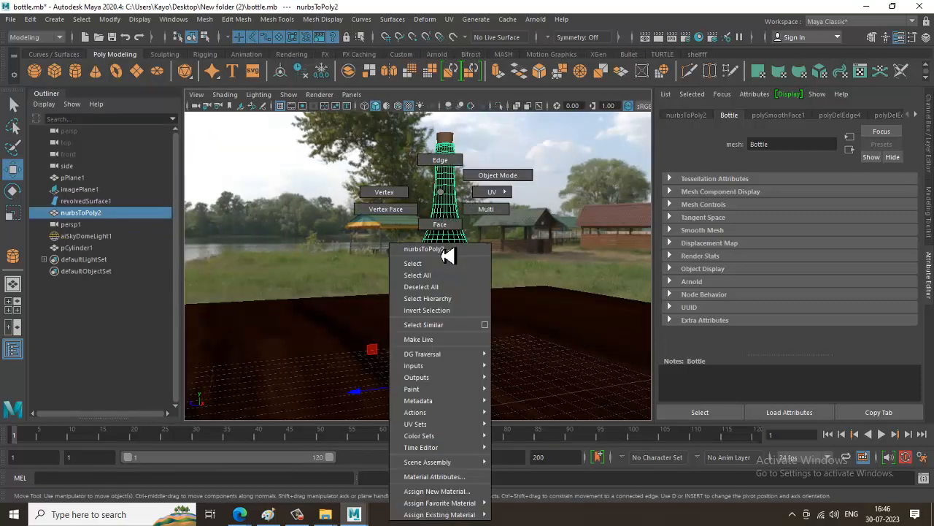
left_click(462, 477)
scroll(803, 307, "down", 3)
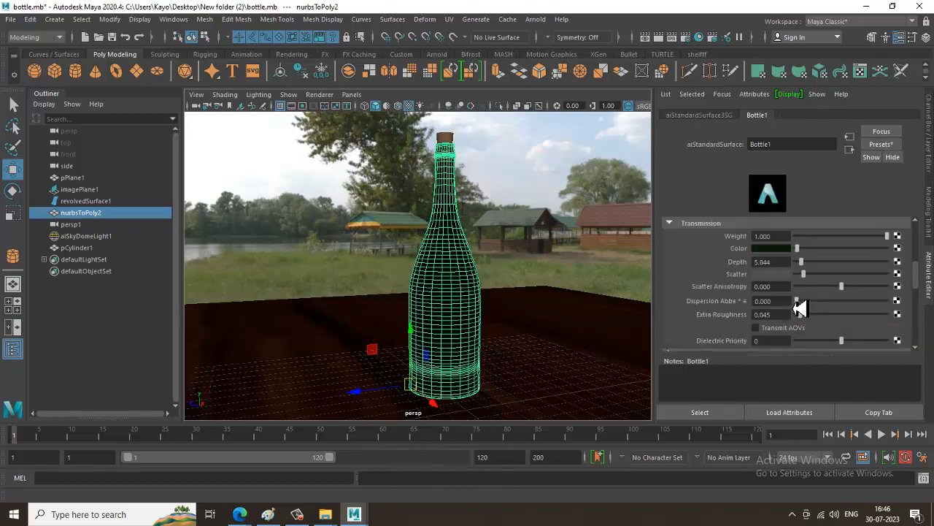
scroll(800, 307, "up", 2)
scroll(799, 306, "up", 2)
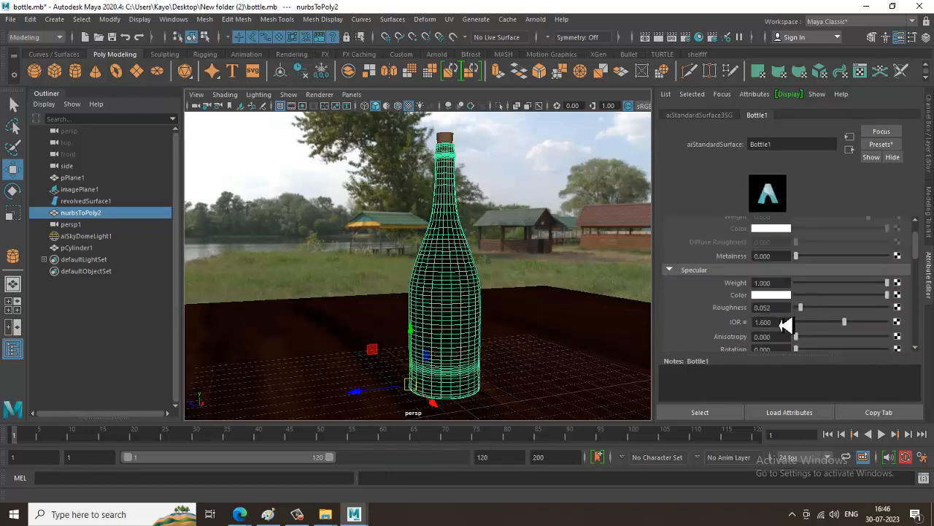
left_click_drag(788, 328, 698, 328)
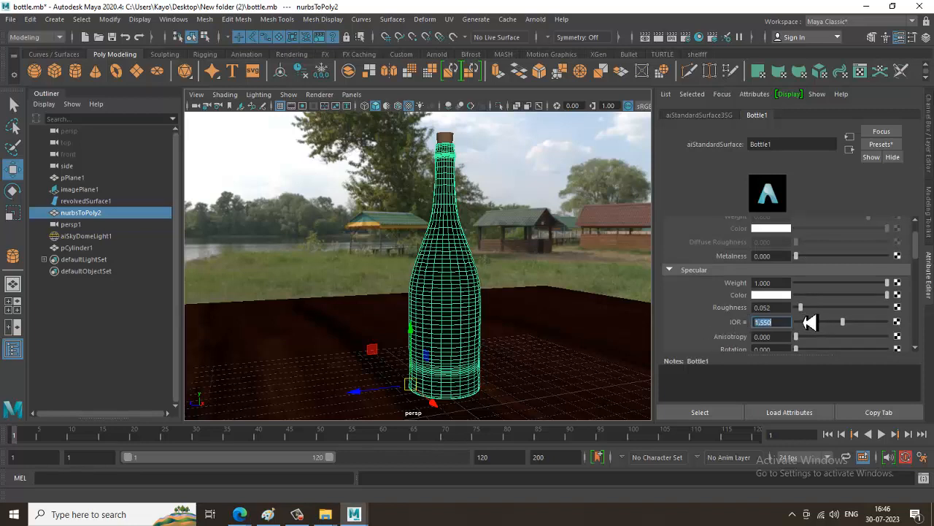
left_click_drag(783, 316, 727, 316)
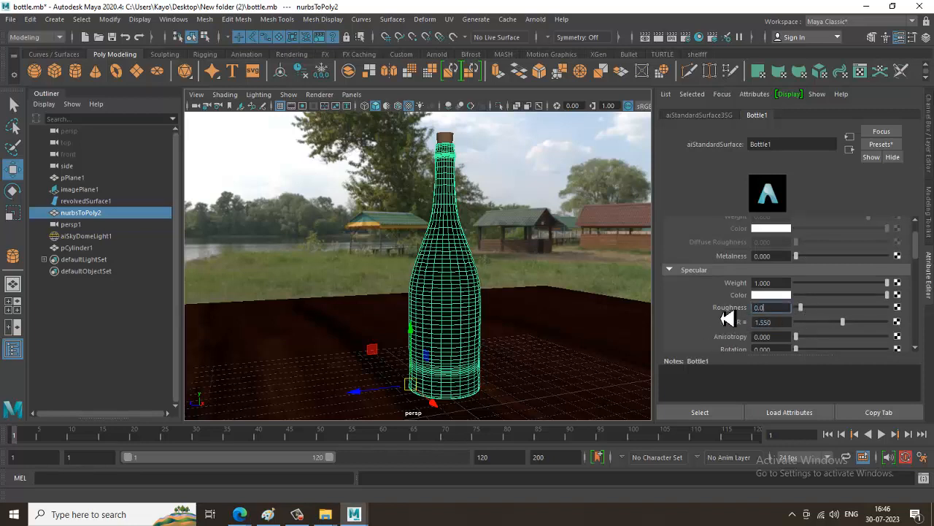
key("Return")
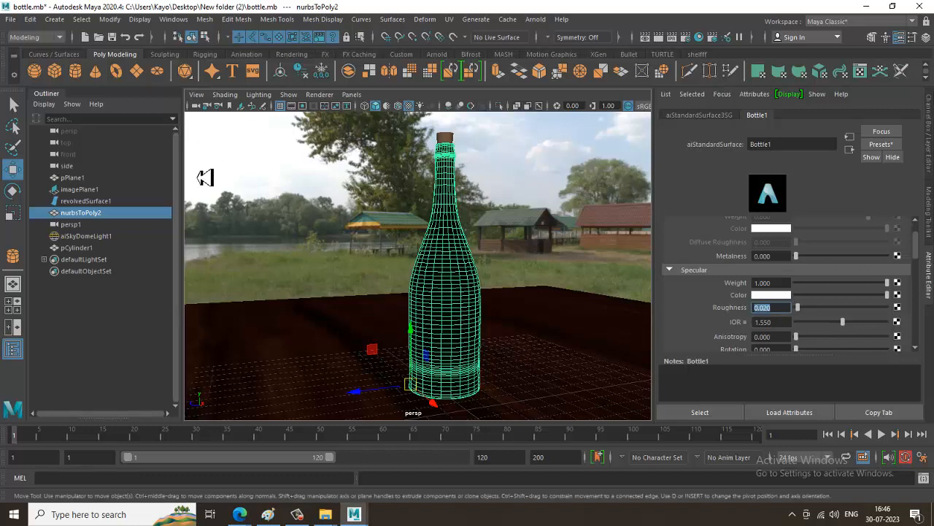
Step: Restart the live Arnold render in the viewport and check the bottle on the wooden plane from a higher angle
left_click(319, 94)
left_click(341, 129)
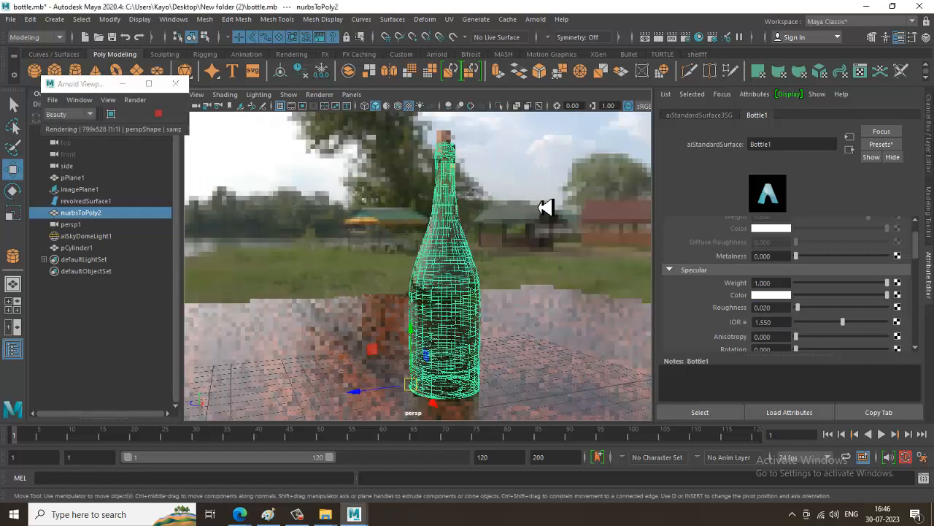
left_click(542, 206)
left_click_drag(532, 341, 573, 282, "alt")
left_click(594, 305)
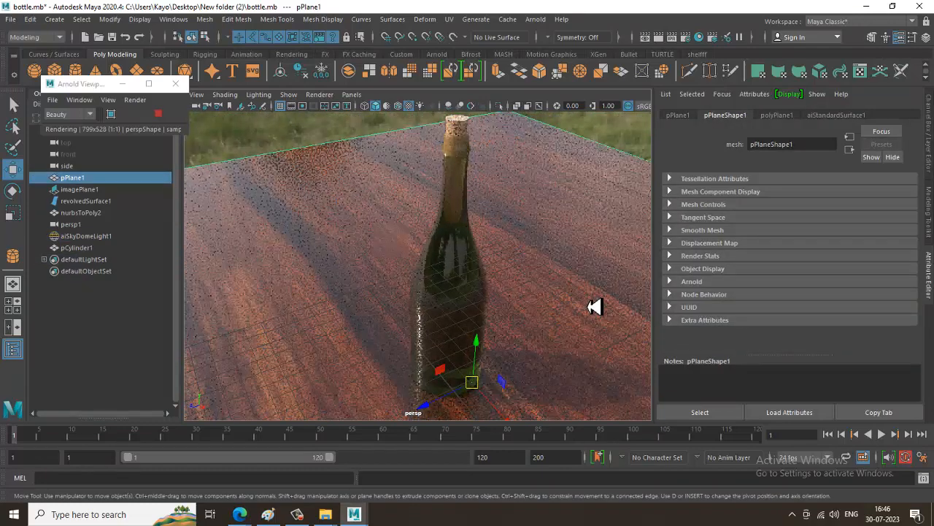
Step: Raise the bottle material's specular anisotropy to 0.097
left_click(487, 288)
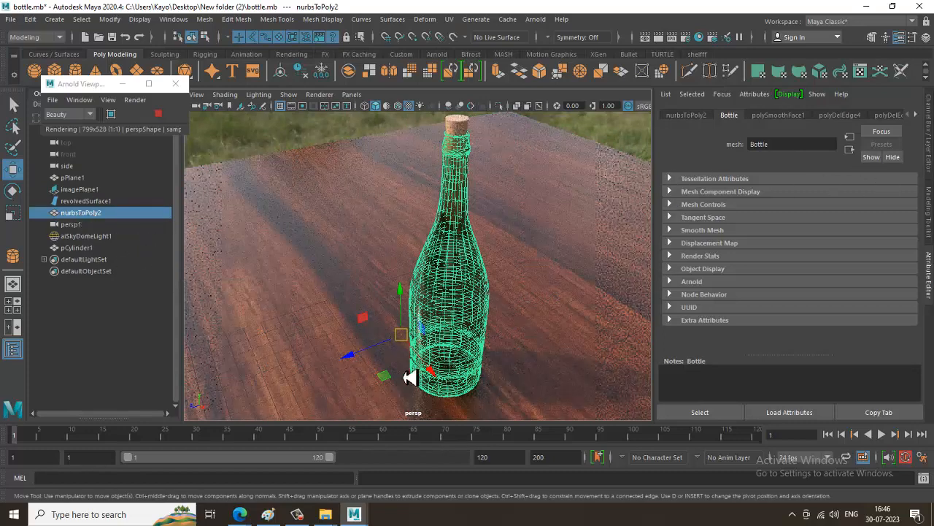
mouse_move(462, 192)
right_mouse_down()
mouse_move(474, 418)
mouse_move(494, 478)
right_mouse_up()
scroll(860, 314, "down", 3)
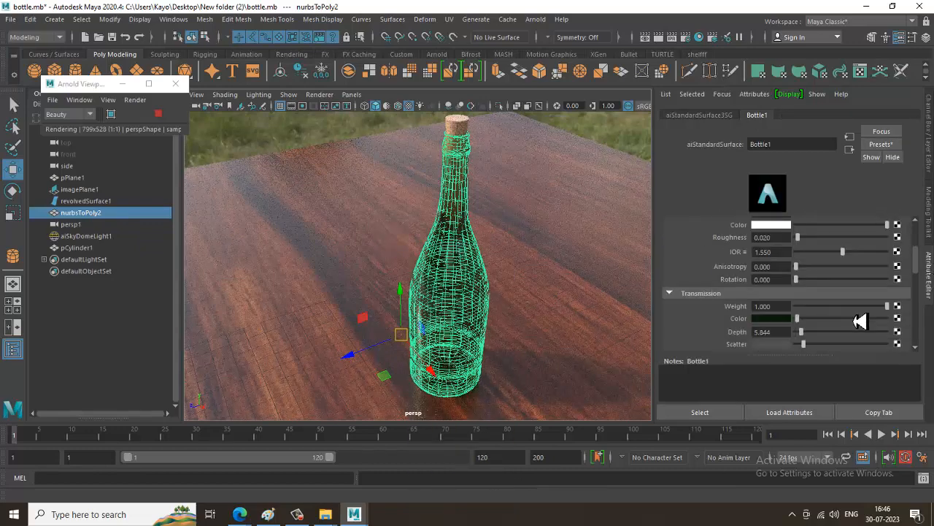
left_click_drag(803, 274, 812, 274)
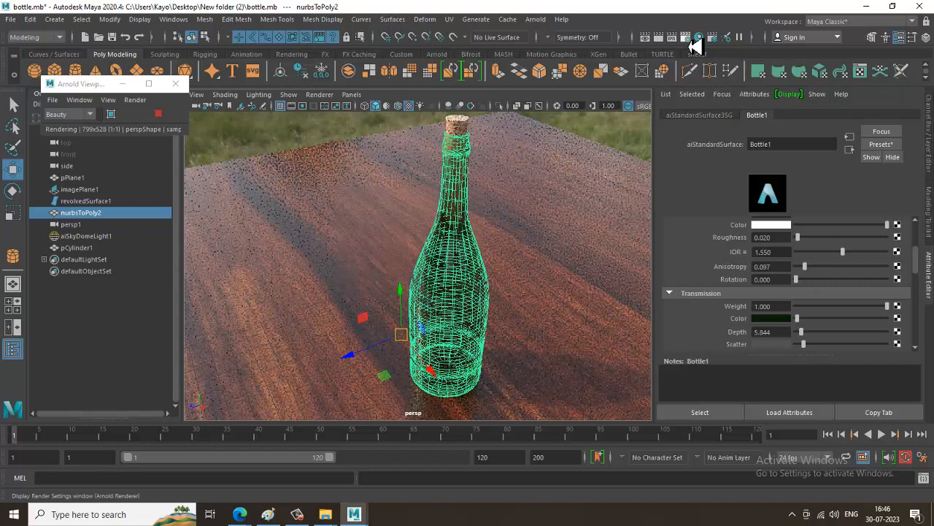
Step: Increase the Arnold transmission samples to 3 in the render settings
left_click(692, 43)
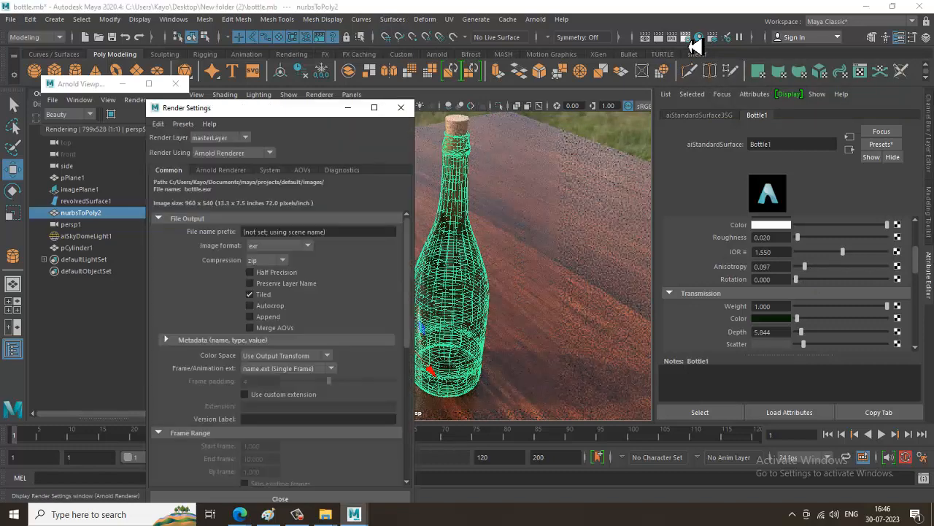
left_click(222, 170)
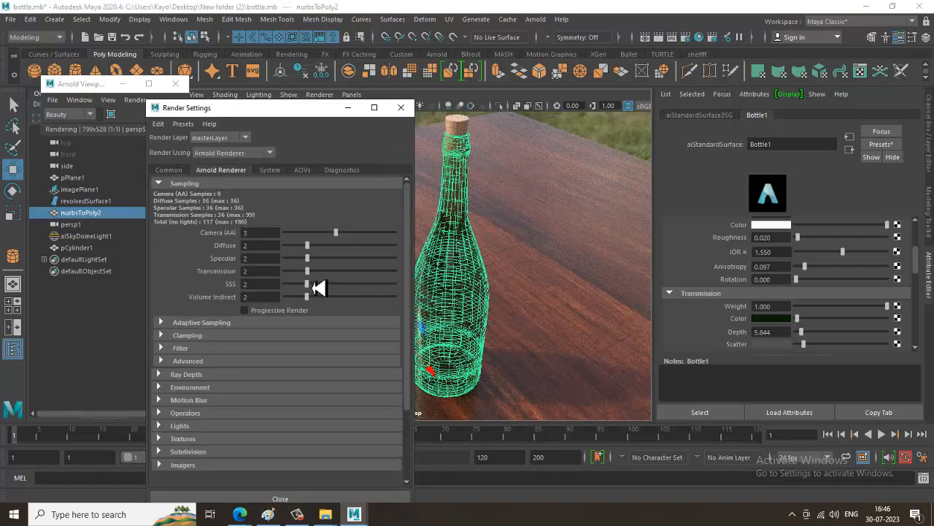
left_click_drag(270, 273, 192, 276)
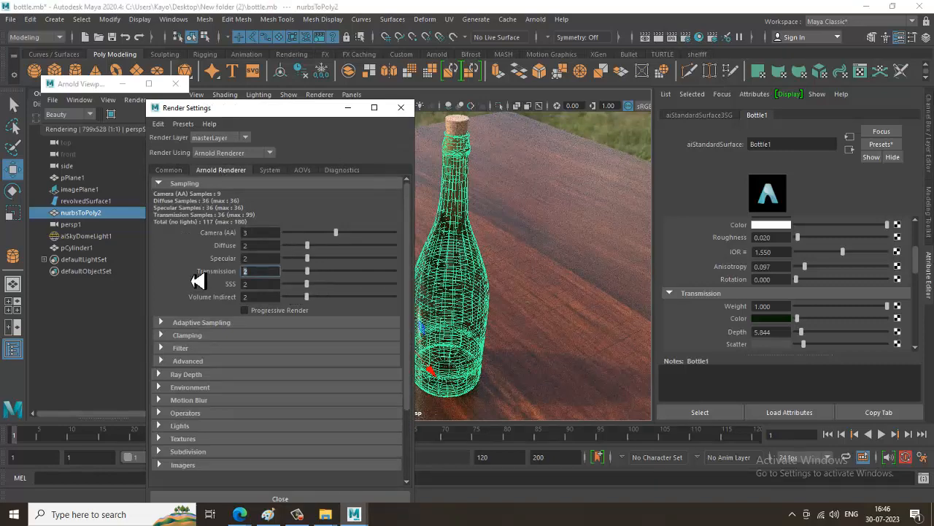
type("3")
key("Return")
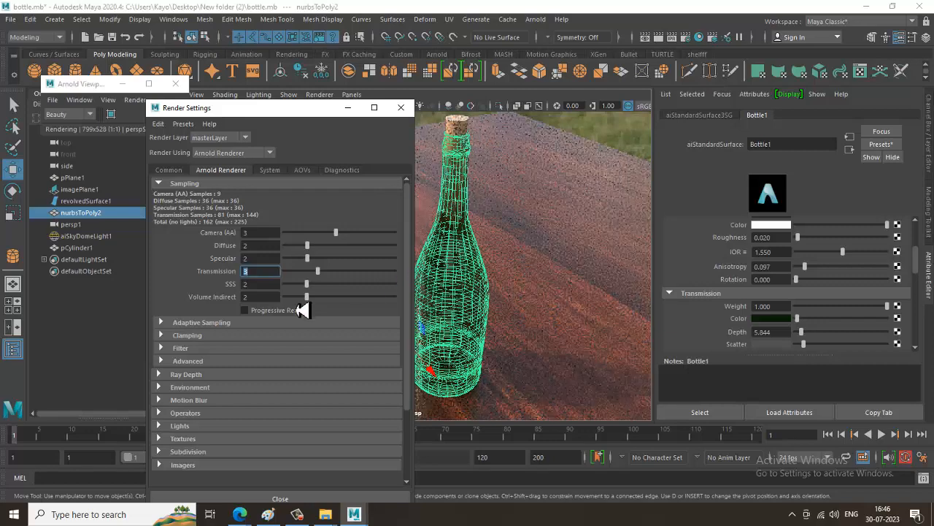
Step: Set the Arnold total ray depth to 12 and the transmission ray depth to 9
left_click(197, 375)
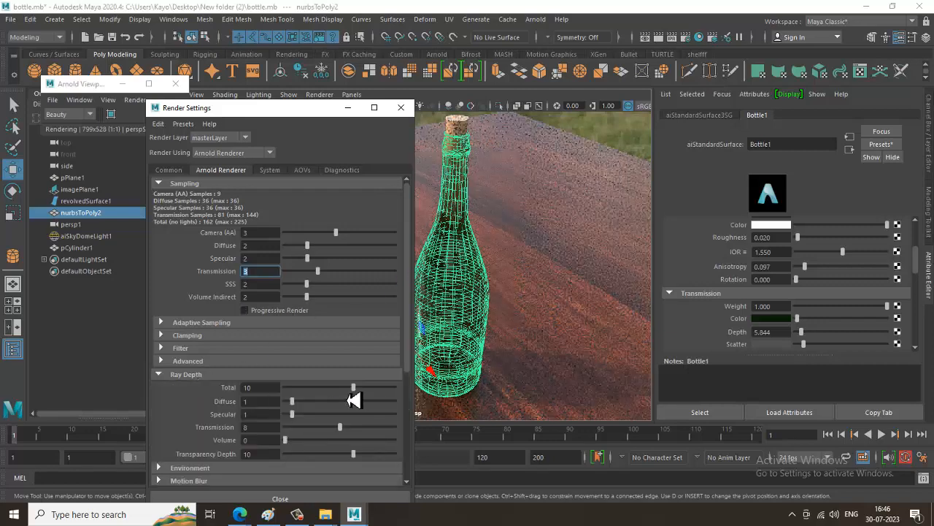
left_click_drag(354, 388, 367, 392)
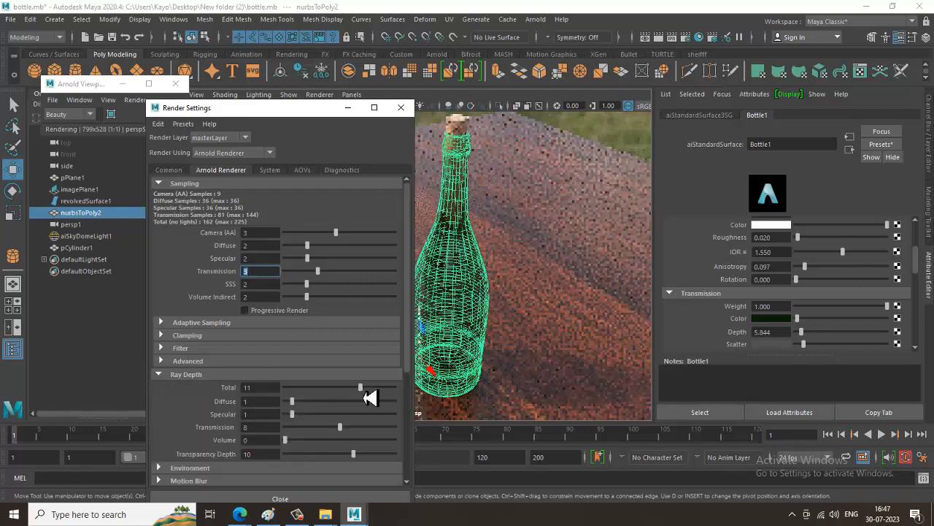
left_click_drag(269, 430, 192, 432)
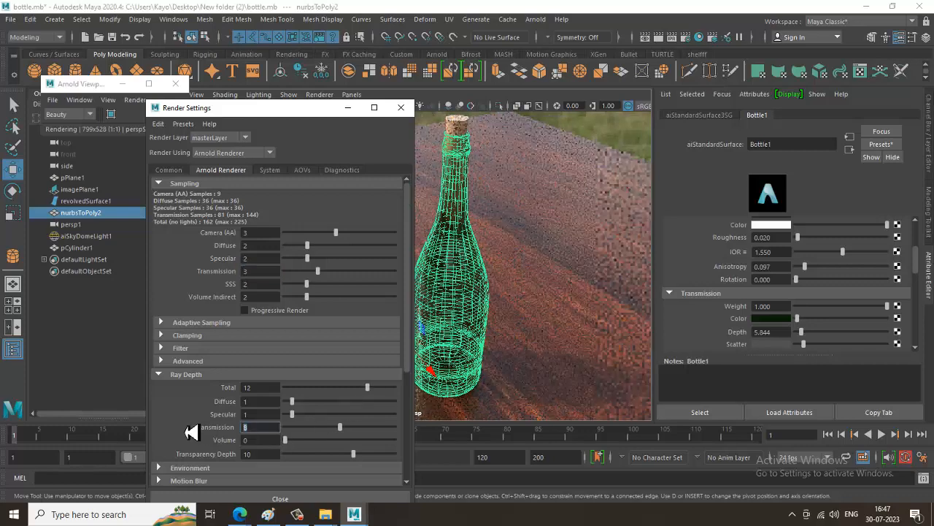
type("9")
key("Return")
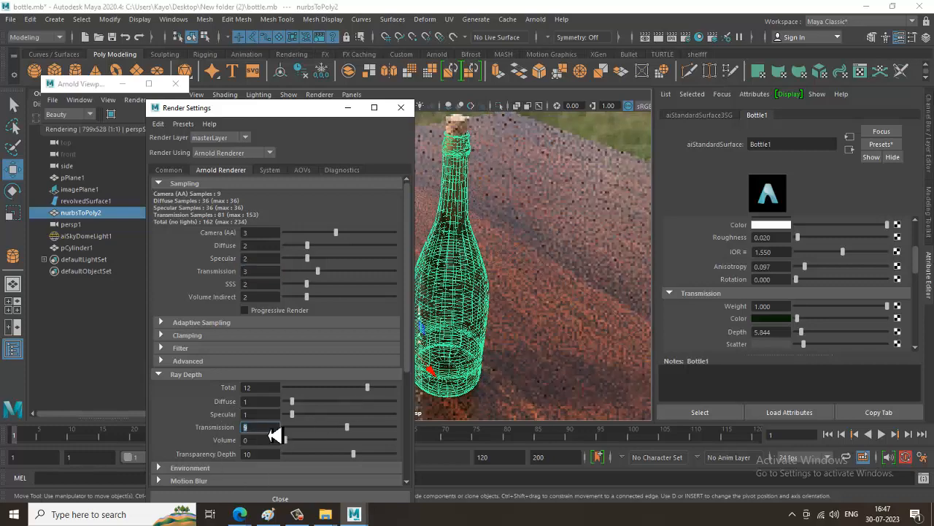
Step: Set the Arnold diffuse and specular ray depths to 2 each
left_click_drag(261, 402, 204, 406)
type("2")
key("Tab")
type("2")
key("Return")
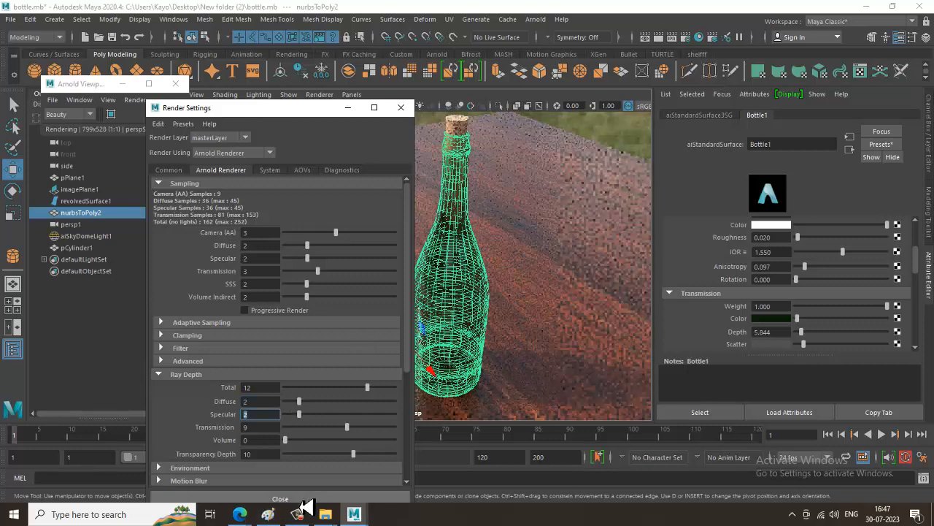
Step: Close the render settings and test-render the current frame with Arnold, ending with the render window closed
left_click(298, 500)
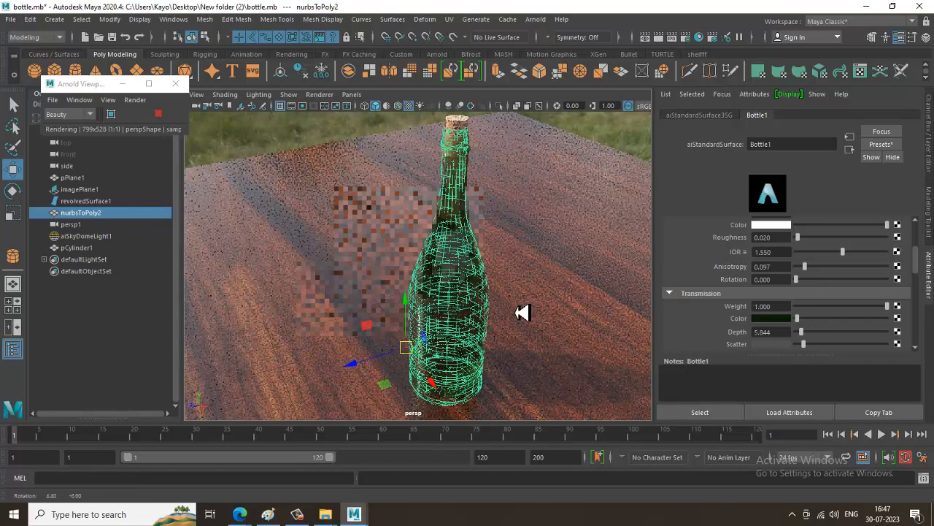
left_click(659, 37)
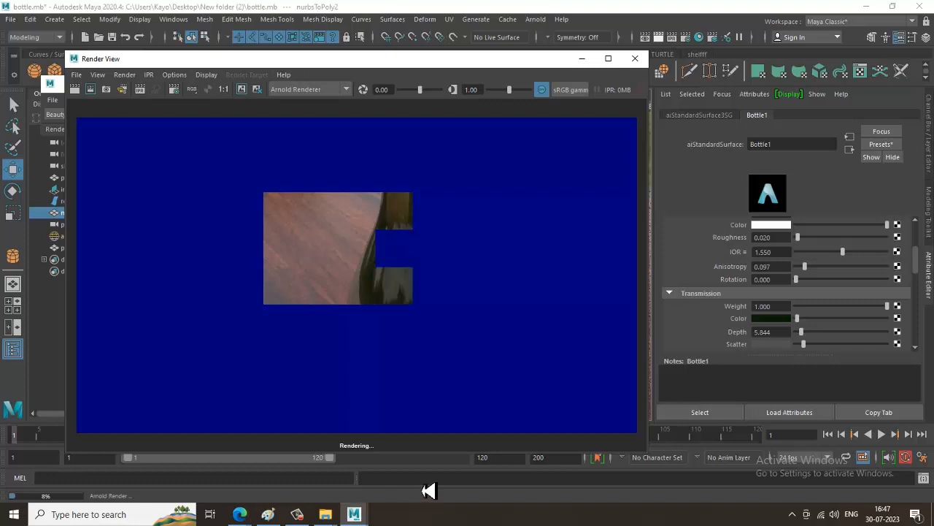
left_click(298, 514)
left_click(297, 514)
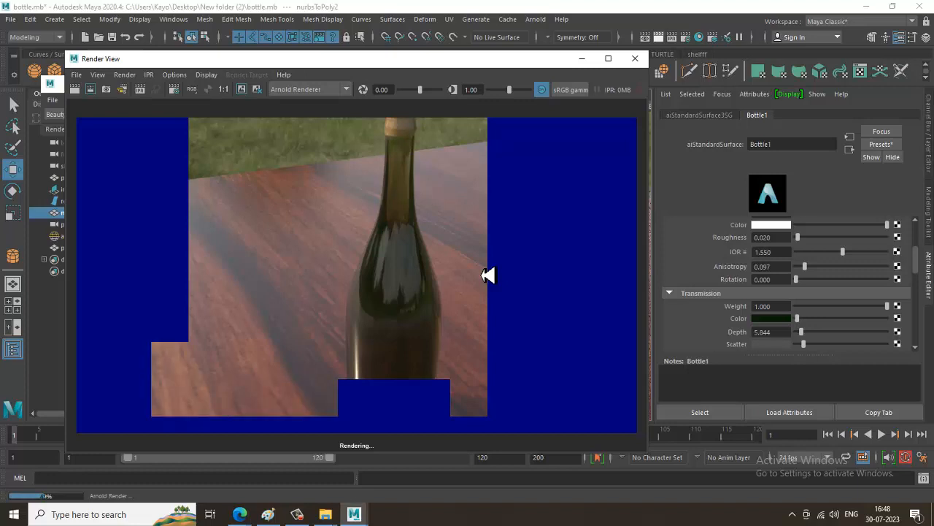
left_click(638, 61)
Step: Put the cork cylinder in a new display layer and hide that layer, exposing the open bottle neck
left_click(462, 132)
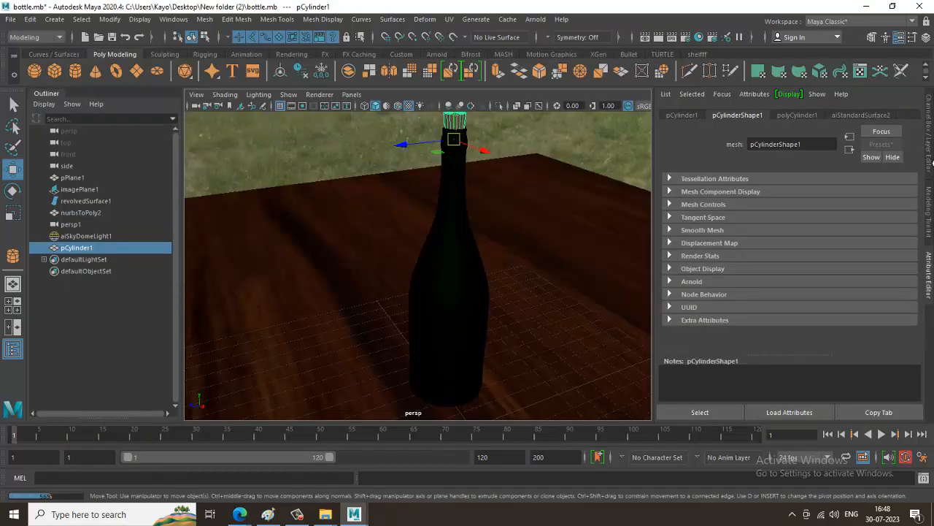
left_click(930, 162)
left_click(913, 358)
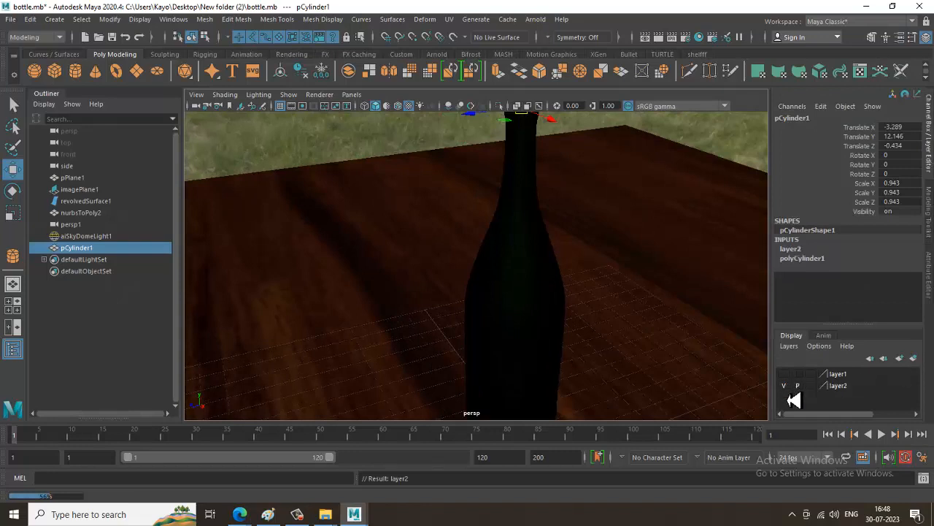
middle_click_drag(625, 248, 598, 325, "alt")
middle_click_drag(577, 277, 496, 290, "alt")
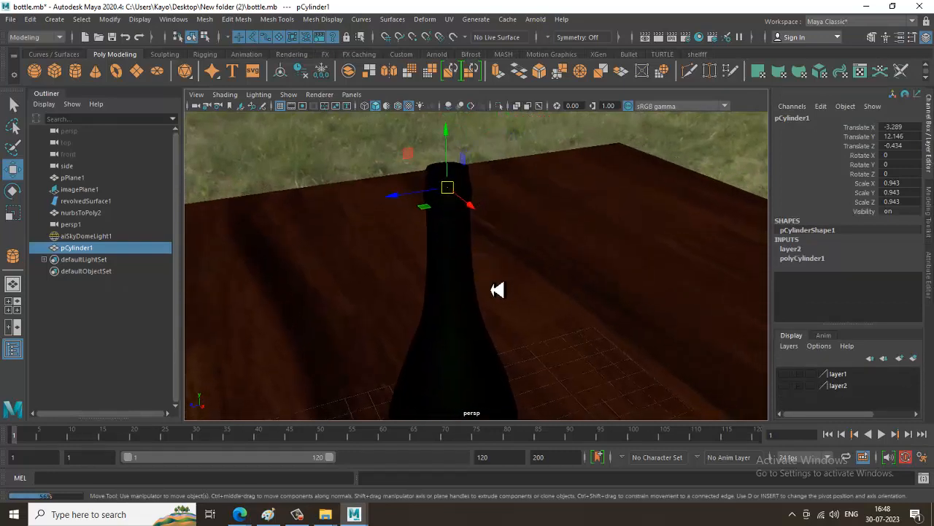
Step: Save the bottle scene and switch the perspective viewport's renderer to Arnold
key("ctrl+s")
left_click(321, 95)
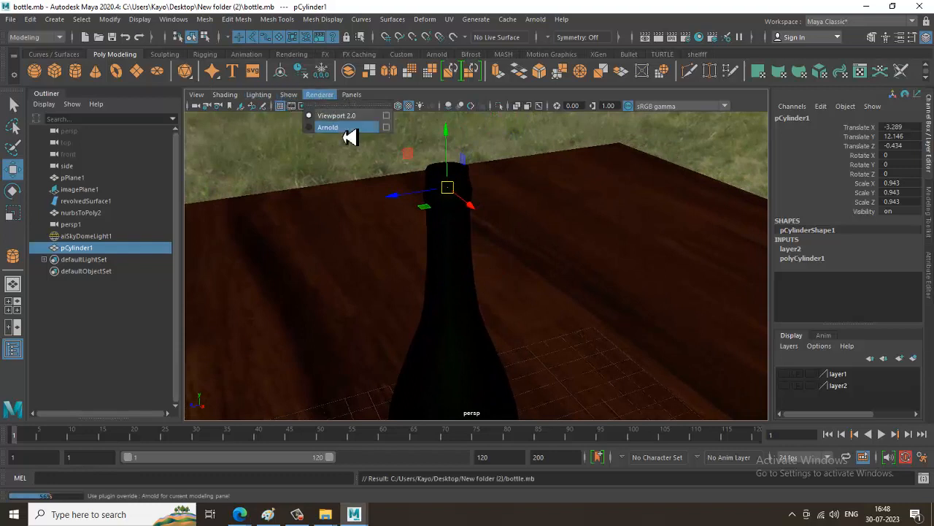
left_click(349, 132)
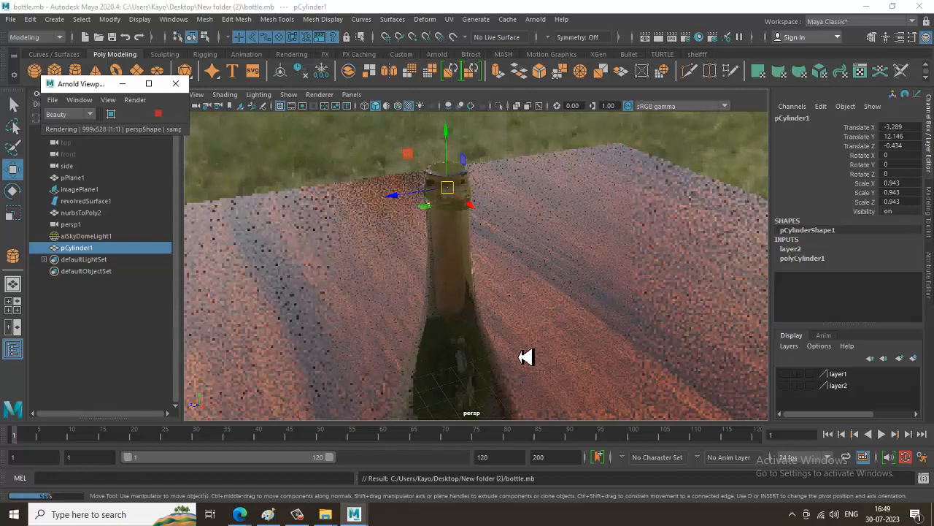
Step: Set the specular IOR of the bottle's Bottle1 glass material to 2
left_click(457, 354)
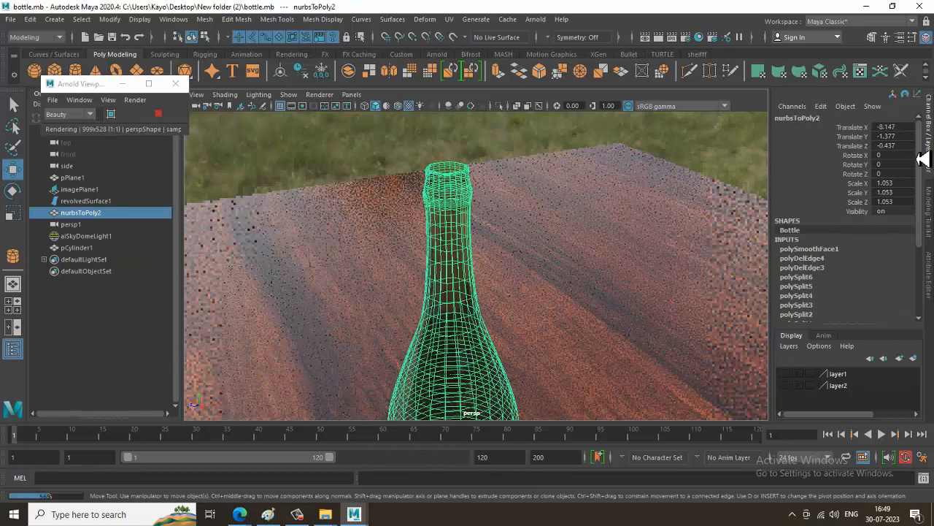
right_click(460, 192)
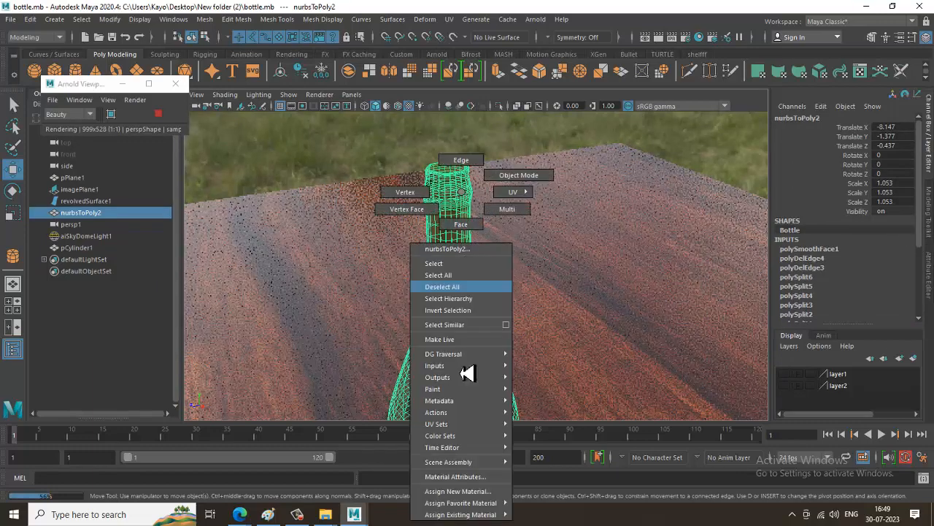
left_click(478, 476)
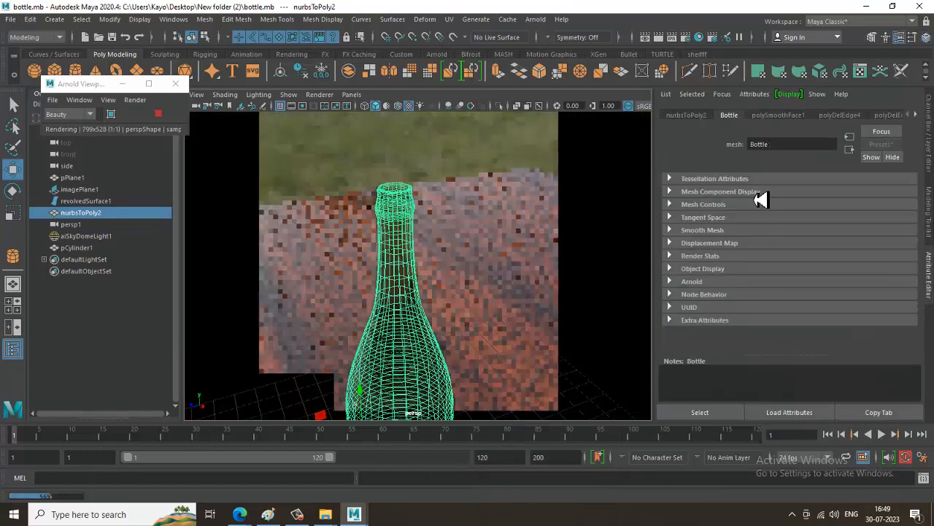
left_click(917, 114)
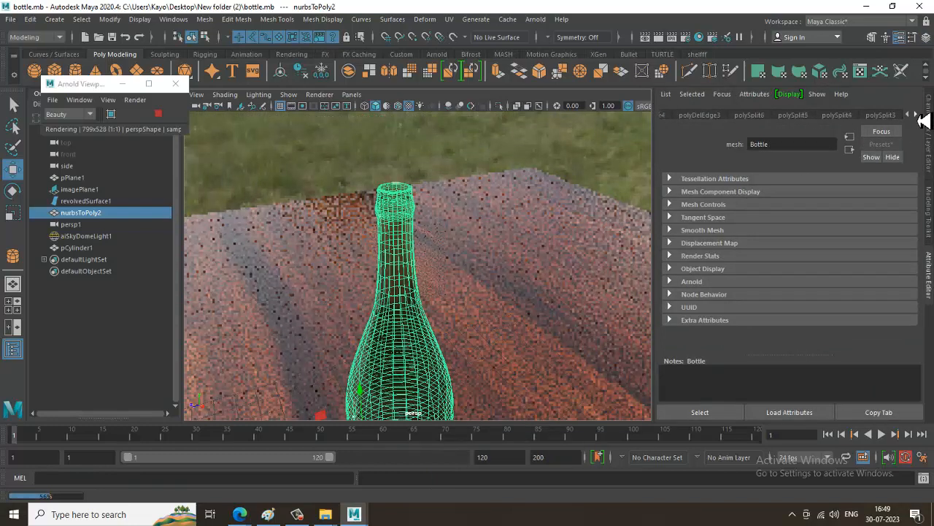
left_click(917, 115)
left_click(917, 116)
left_click(917, 115)
left_click(917, 115)
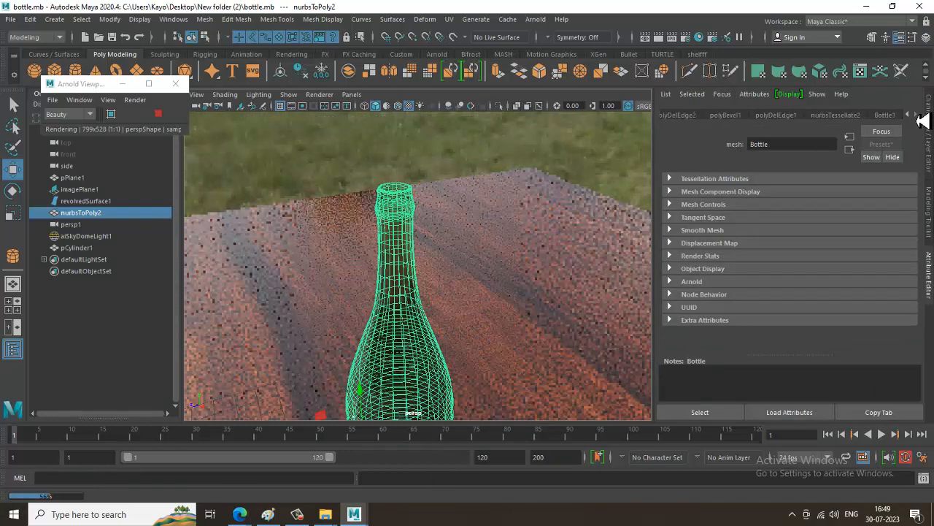
left_click(885, 115)
left_click_drag(783, 255, 682, 258)
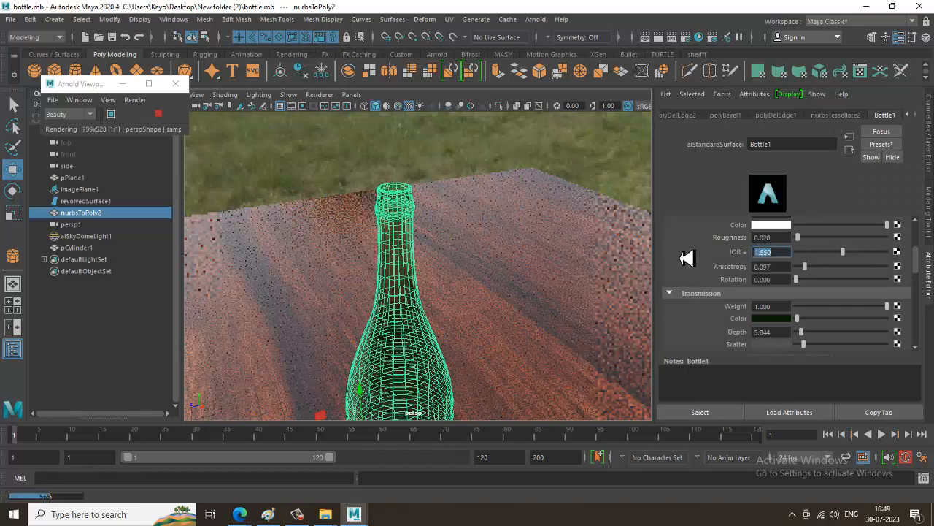
type("2")
key("Return")
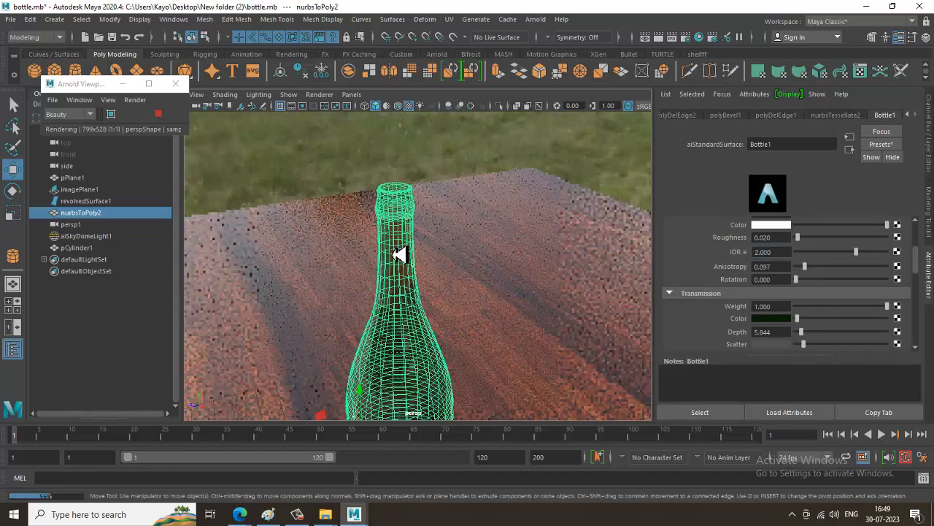
scroll(840, 278, "up", 2)
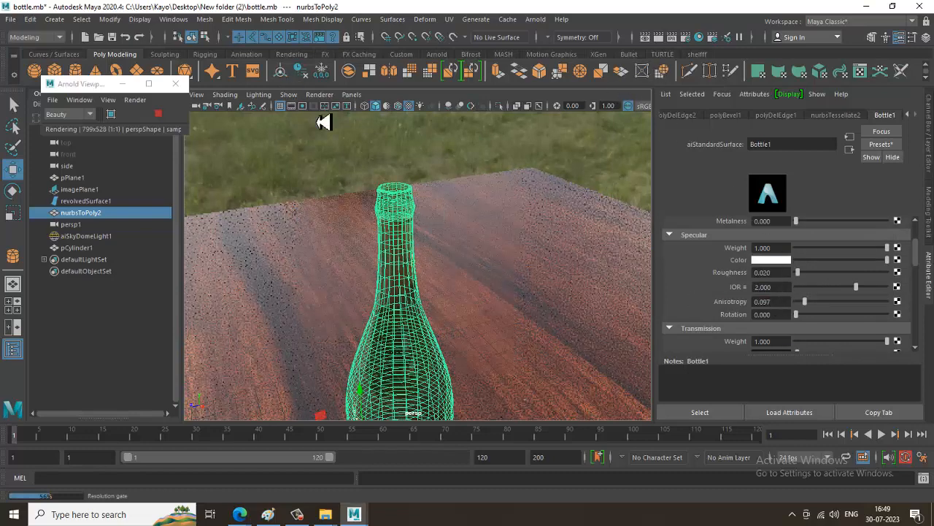
Step: Restart the live Arnold viewport render, select the table plane and frame the whole bottle from a lower angle
left_click(161, 115)
left_click(162, 115)
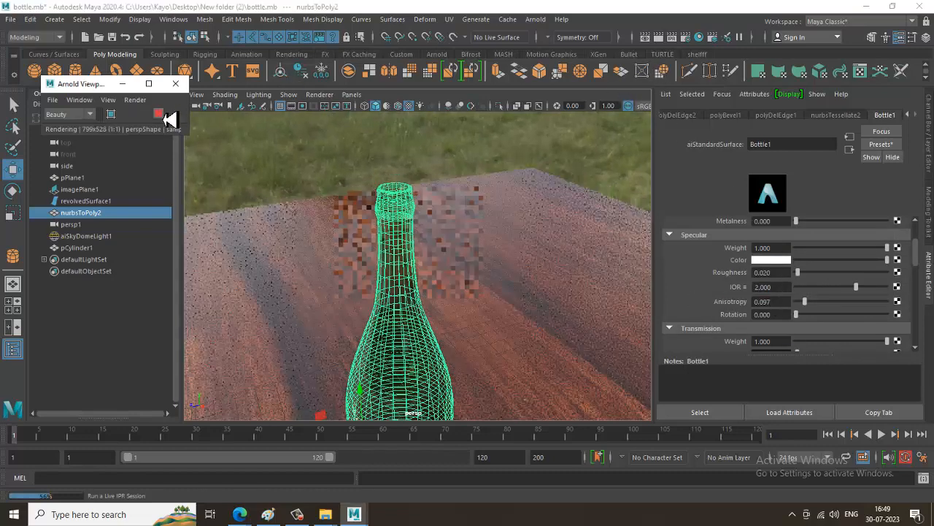
left_click(511, 192)
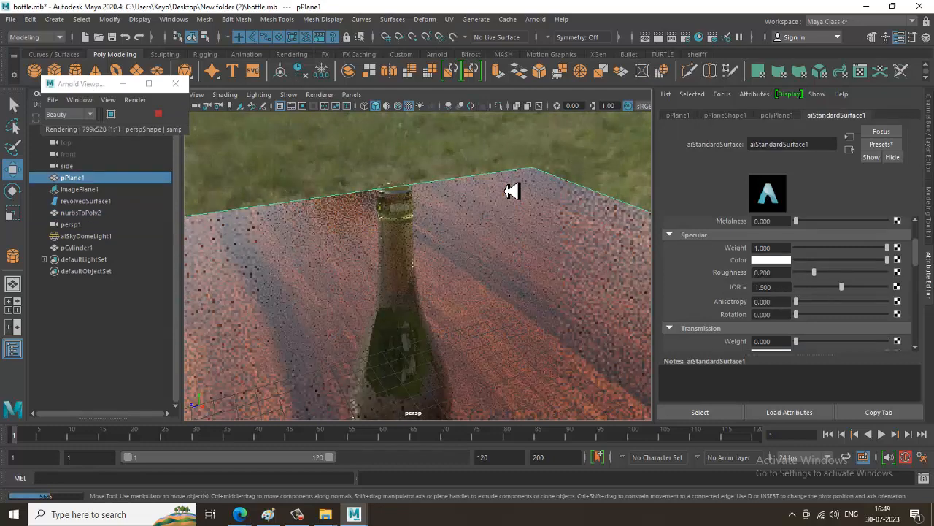
left_click_drag(451, 333, 474, 299, "alt")
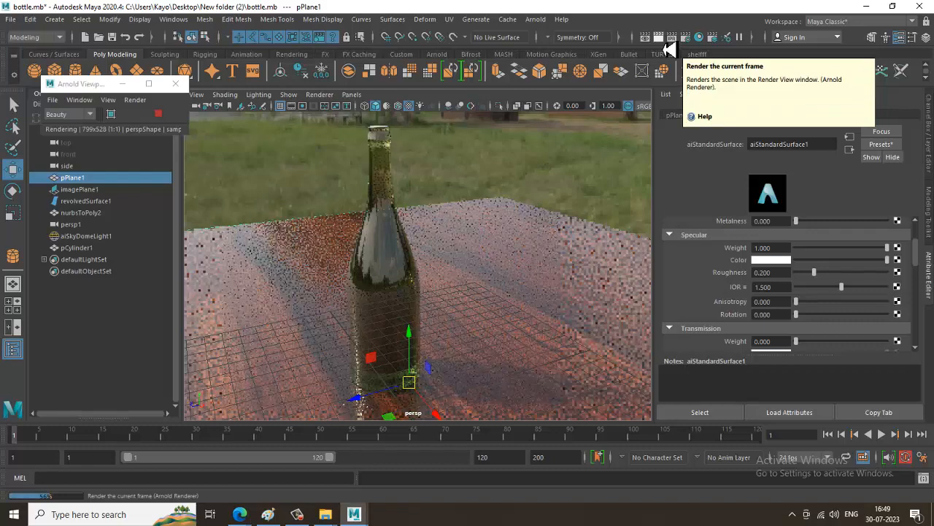
Step: Render the current frame with Arnold and inspect the open bottle on the table in the finished image
left_click(666, 45)
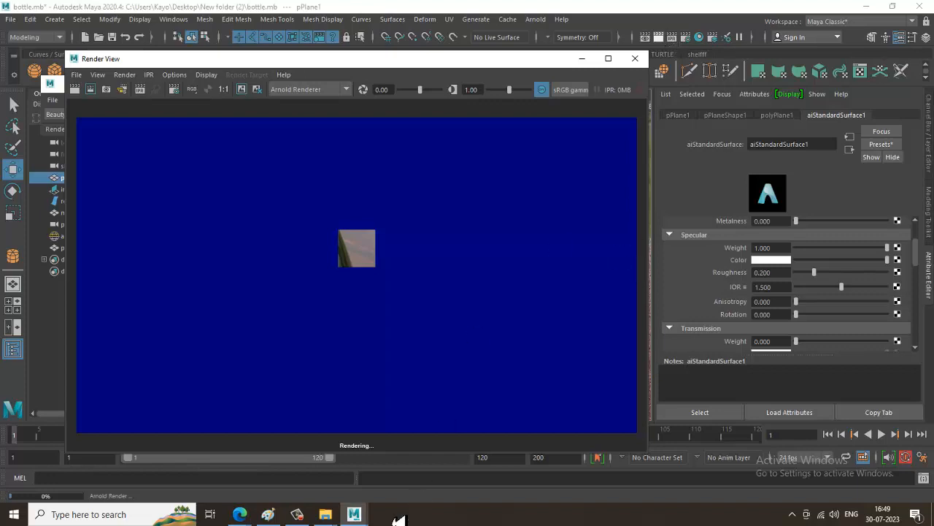
left_click(296, 514)
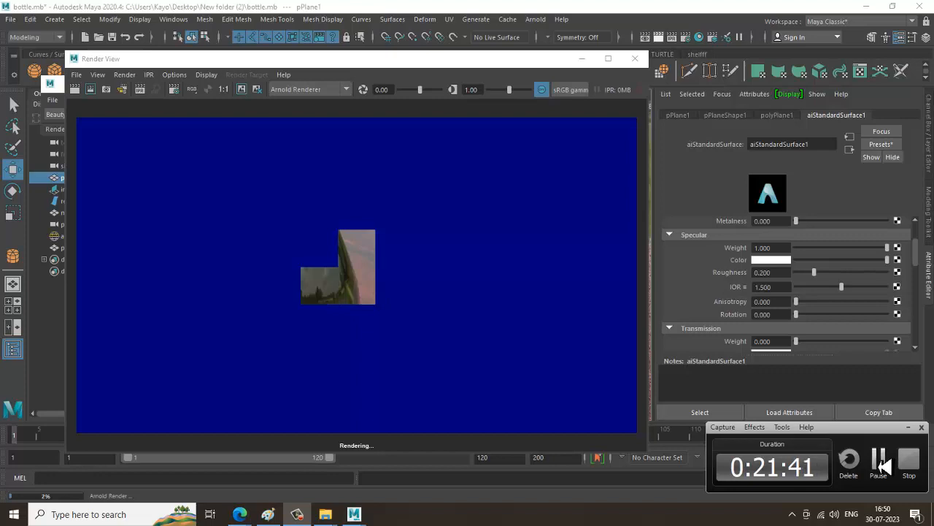
left_click(879, 462)
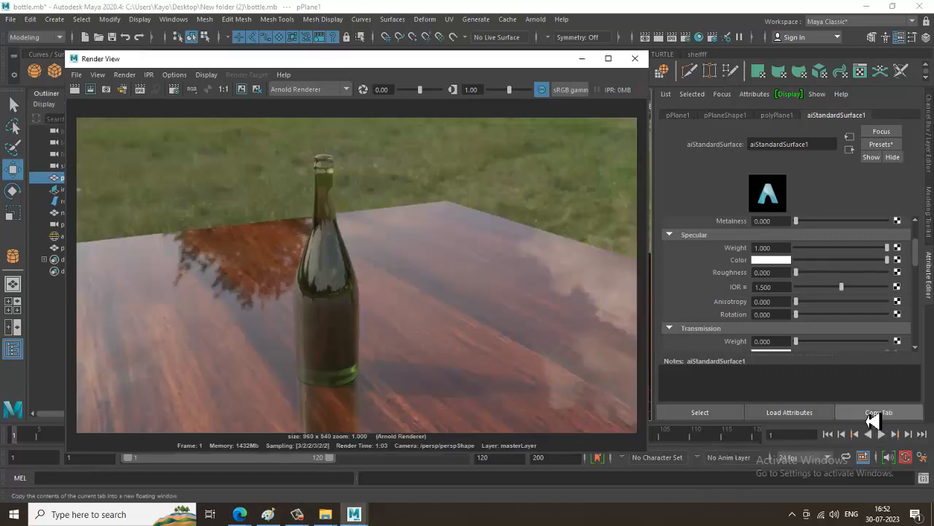
scroll(331, 325, "up", 1)
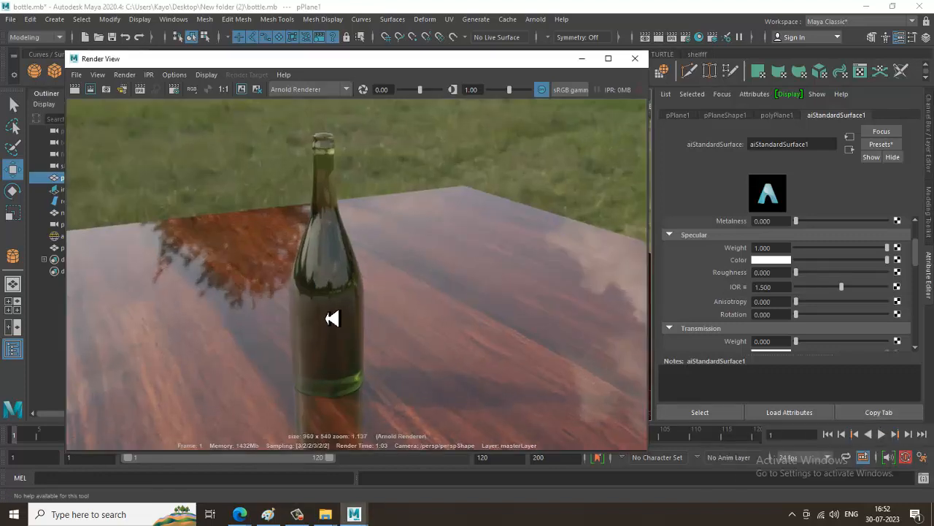
scroll(337, 311, "up", 1)
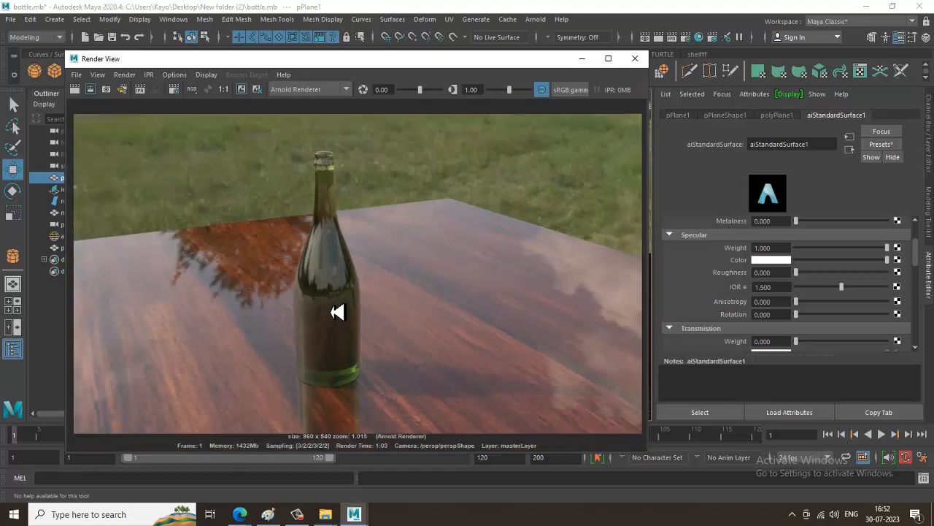
scroll(395, 213, "down", 1)
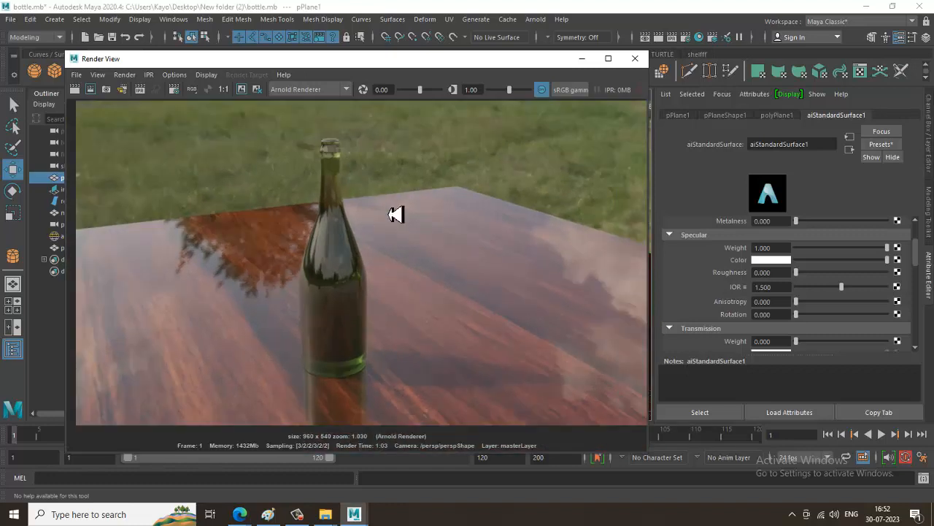